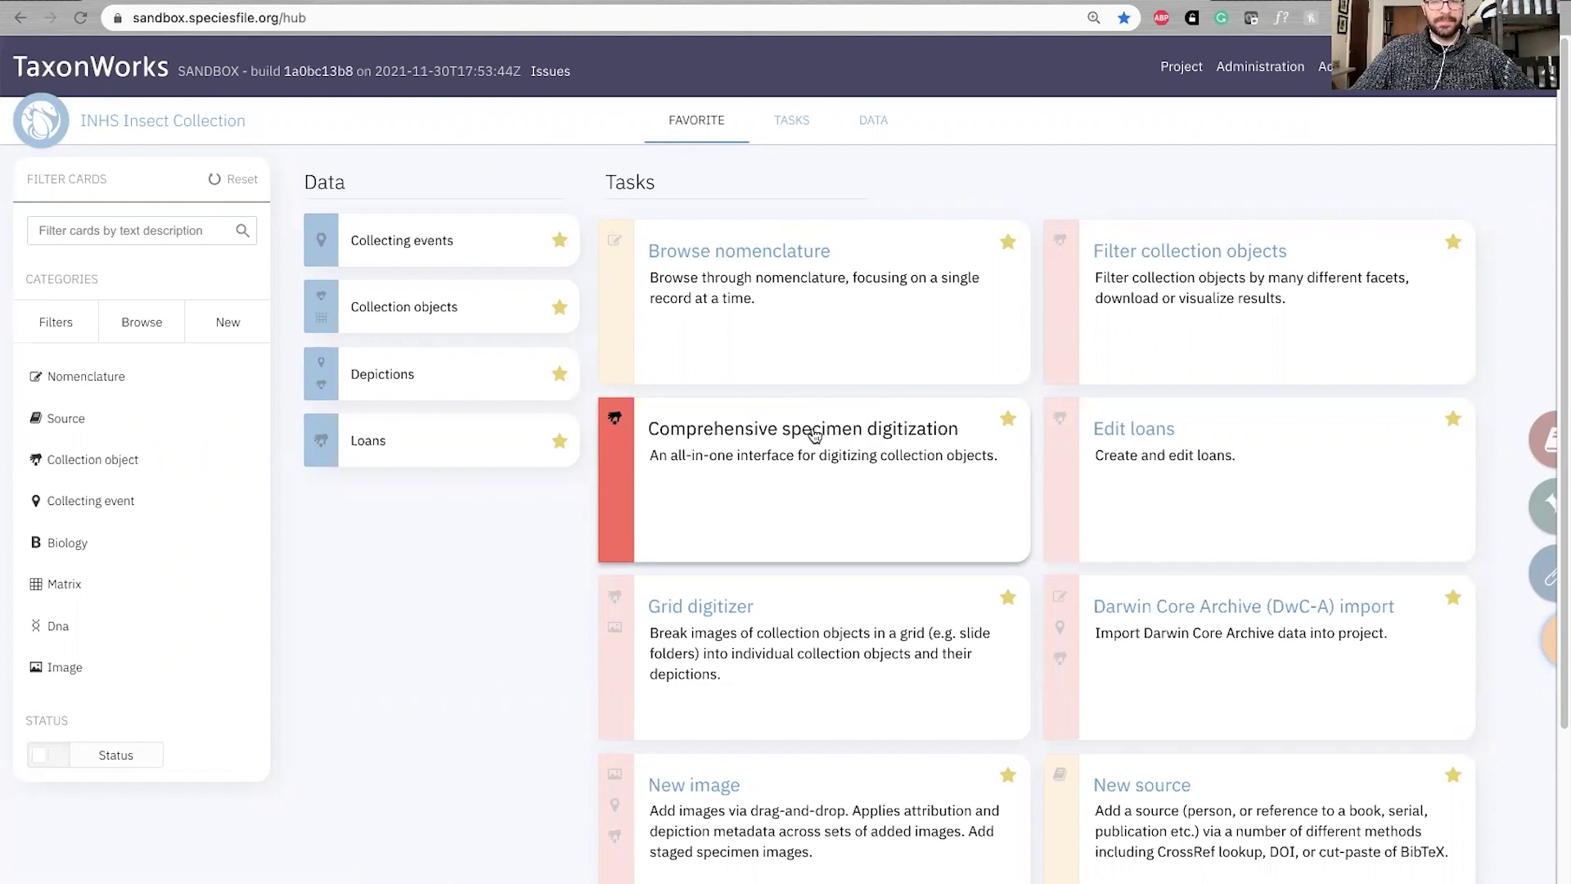
Launch the Comprehensive specimen digitization task and scroll through the blank form.
left_click(814, 434)
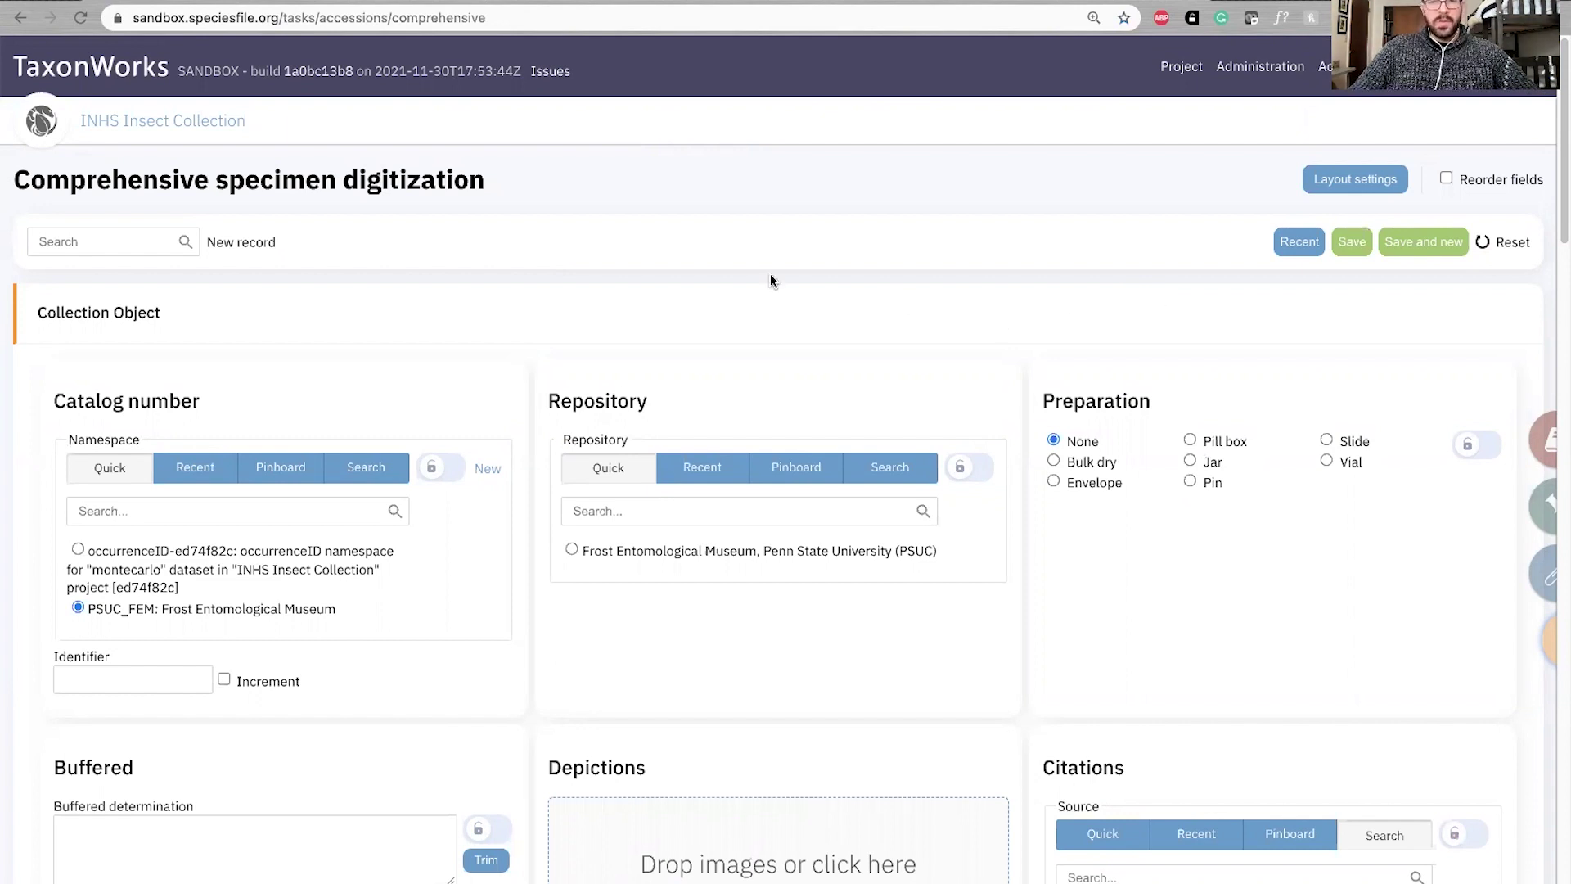
scroll(499, 341, "down", 1)
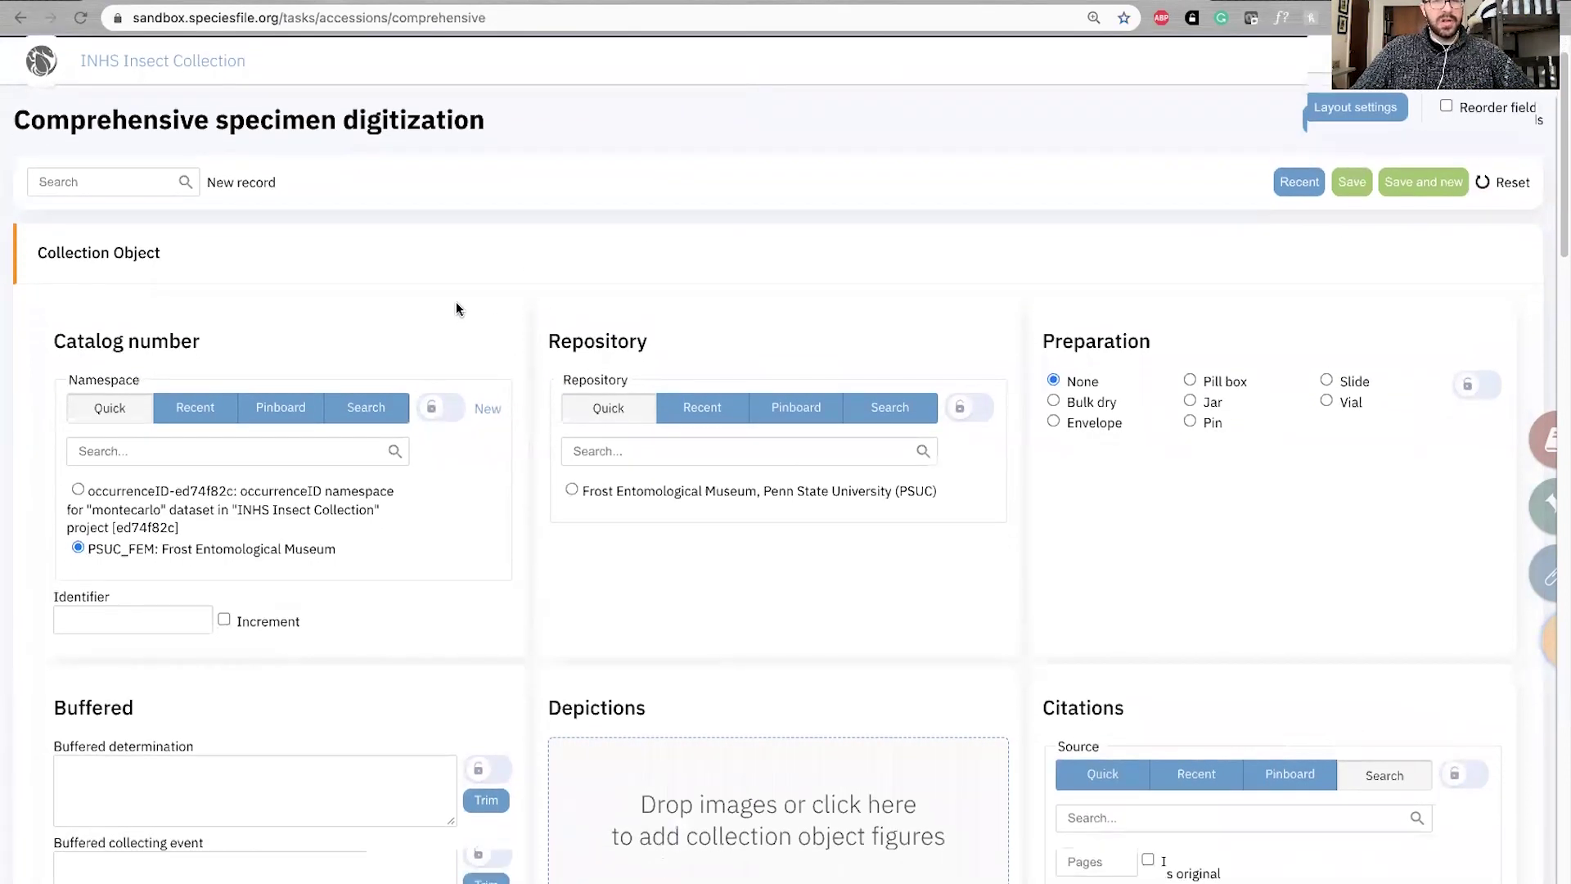
scroll(55, 263, "down", 1)
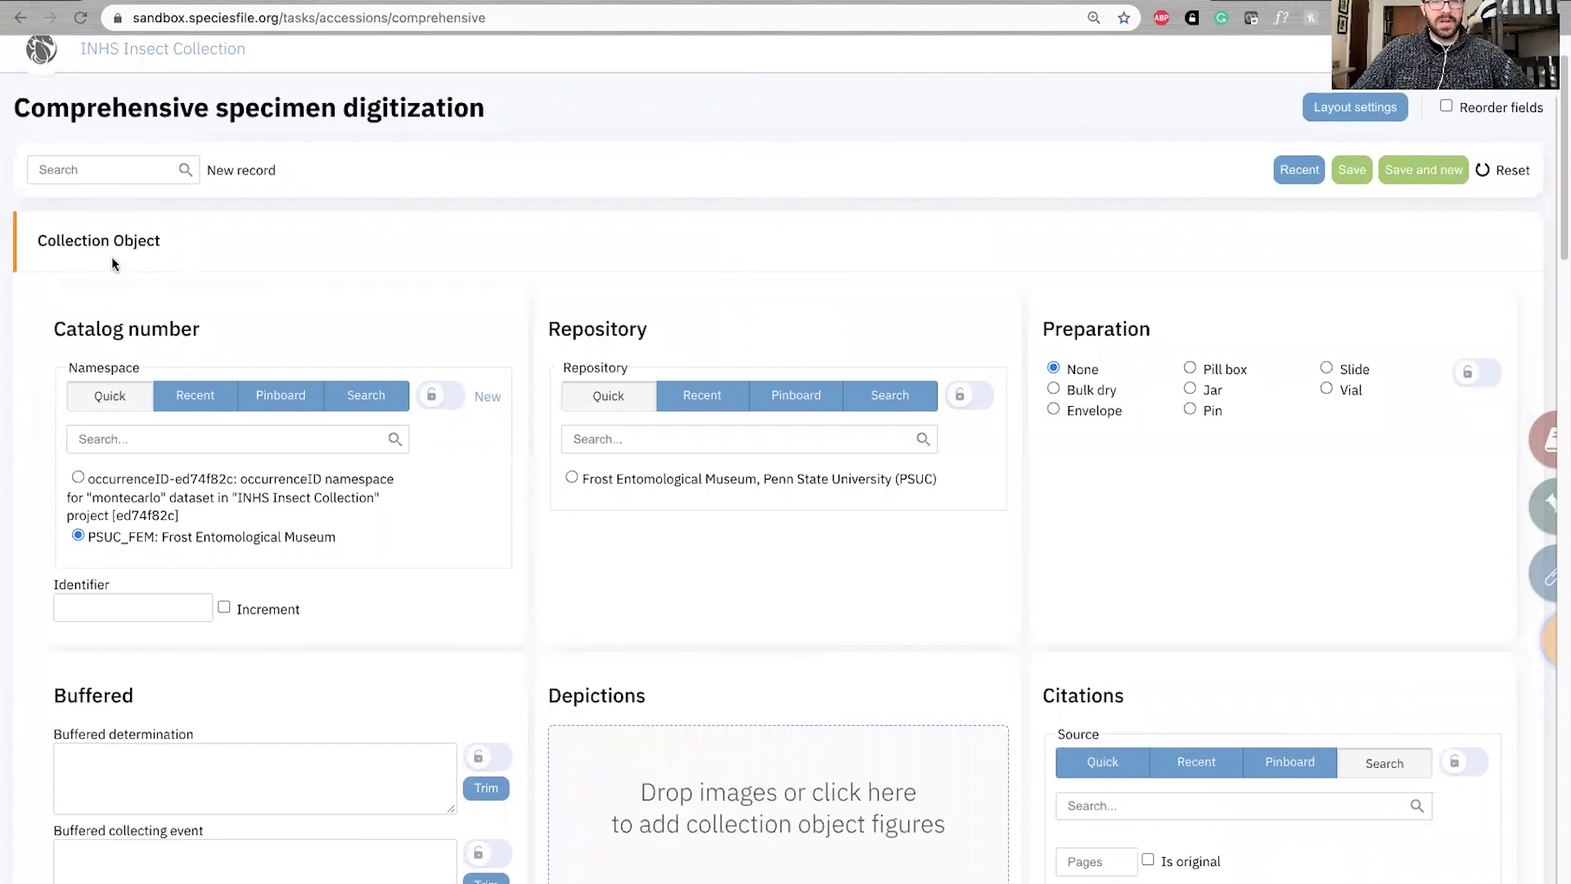
scroll(533, 301, "down", 1)
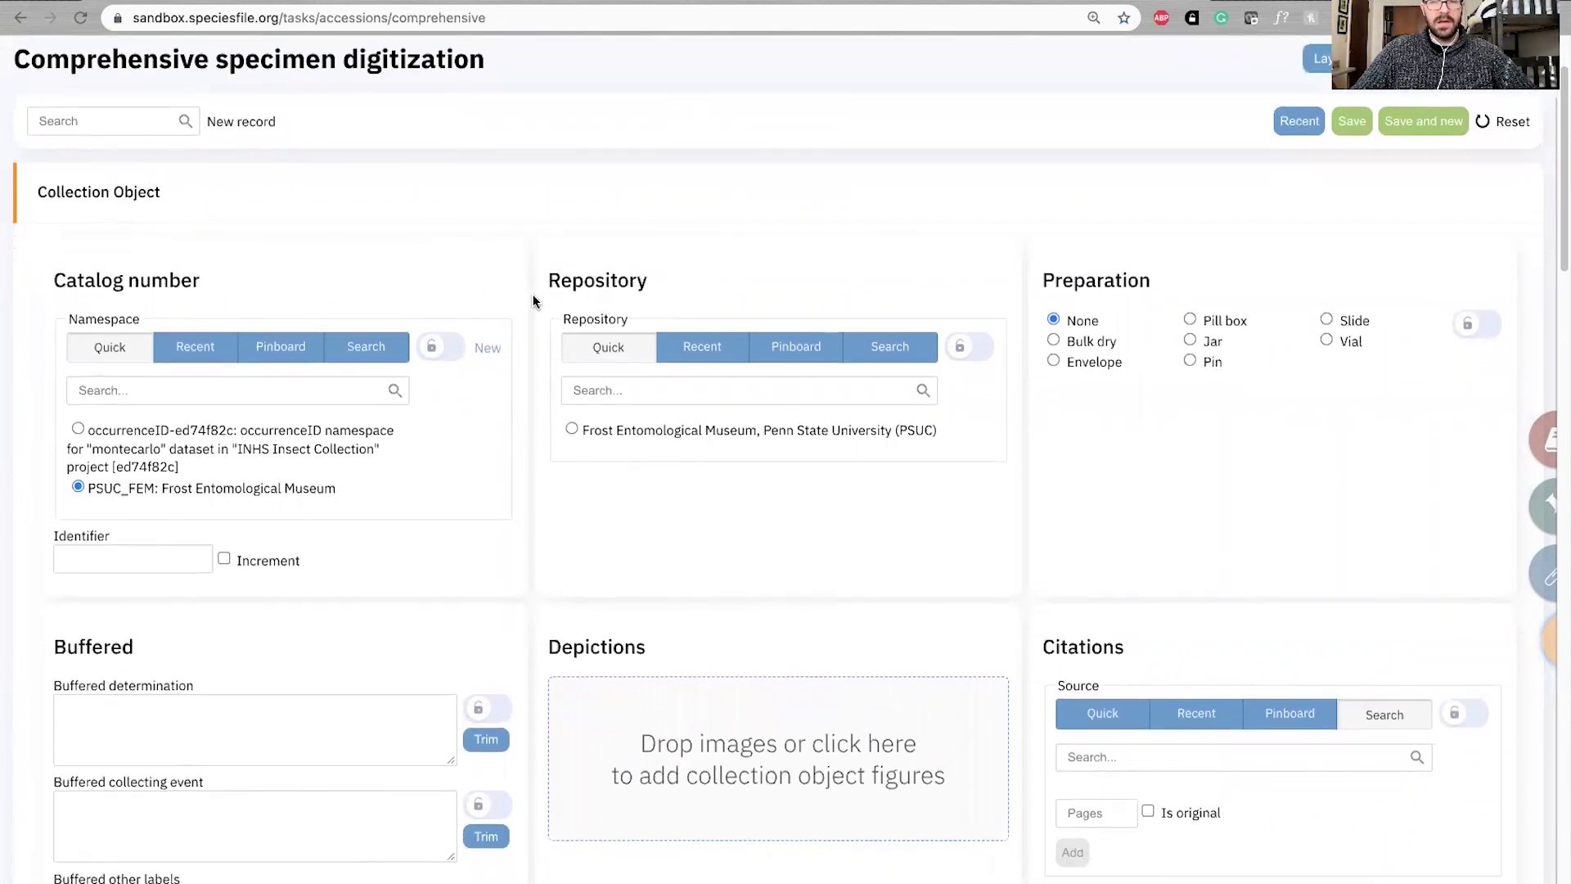
scroll(533, 301, "up", 1)
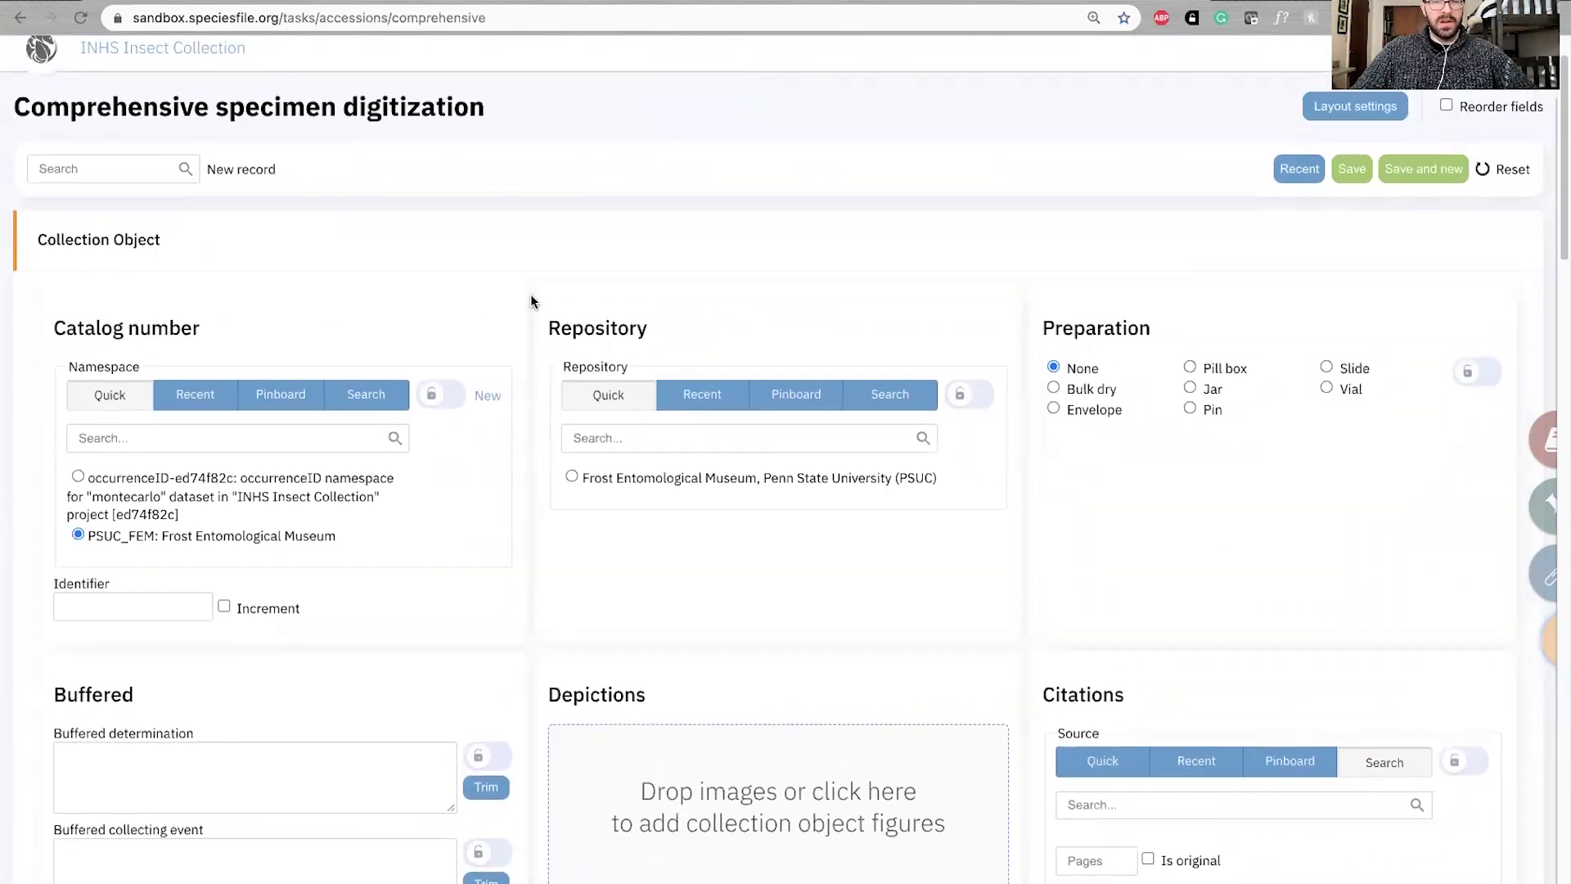
Search namespaces for 'inhs insect' and select INHS Insect Collection as the catalog namespace.
left_click(249, 435)
type("In")
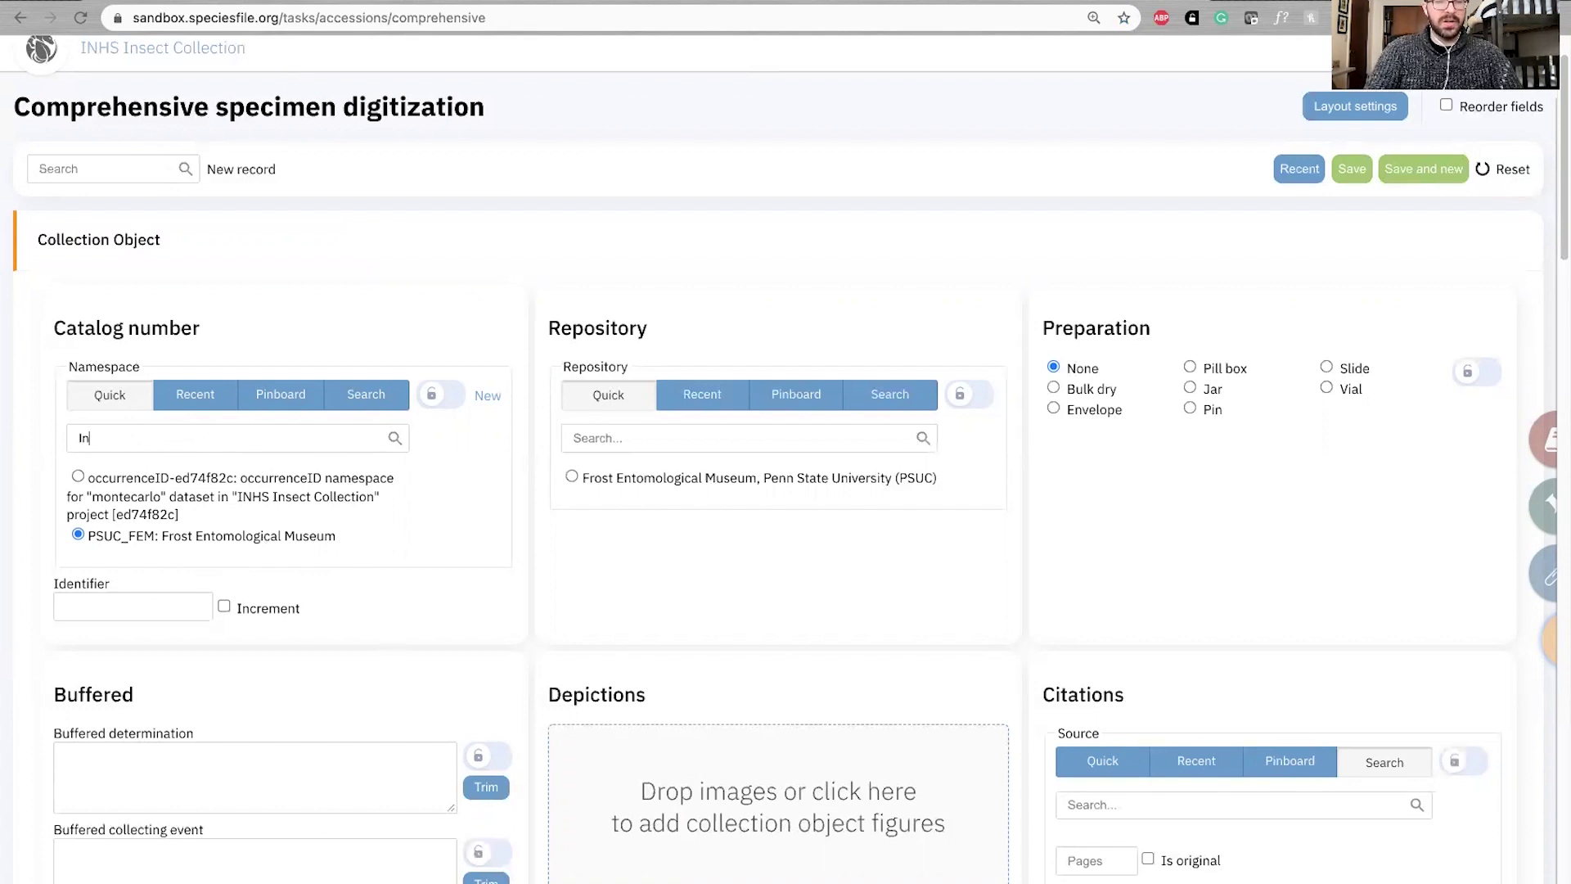
type("hs insect")
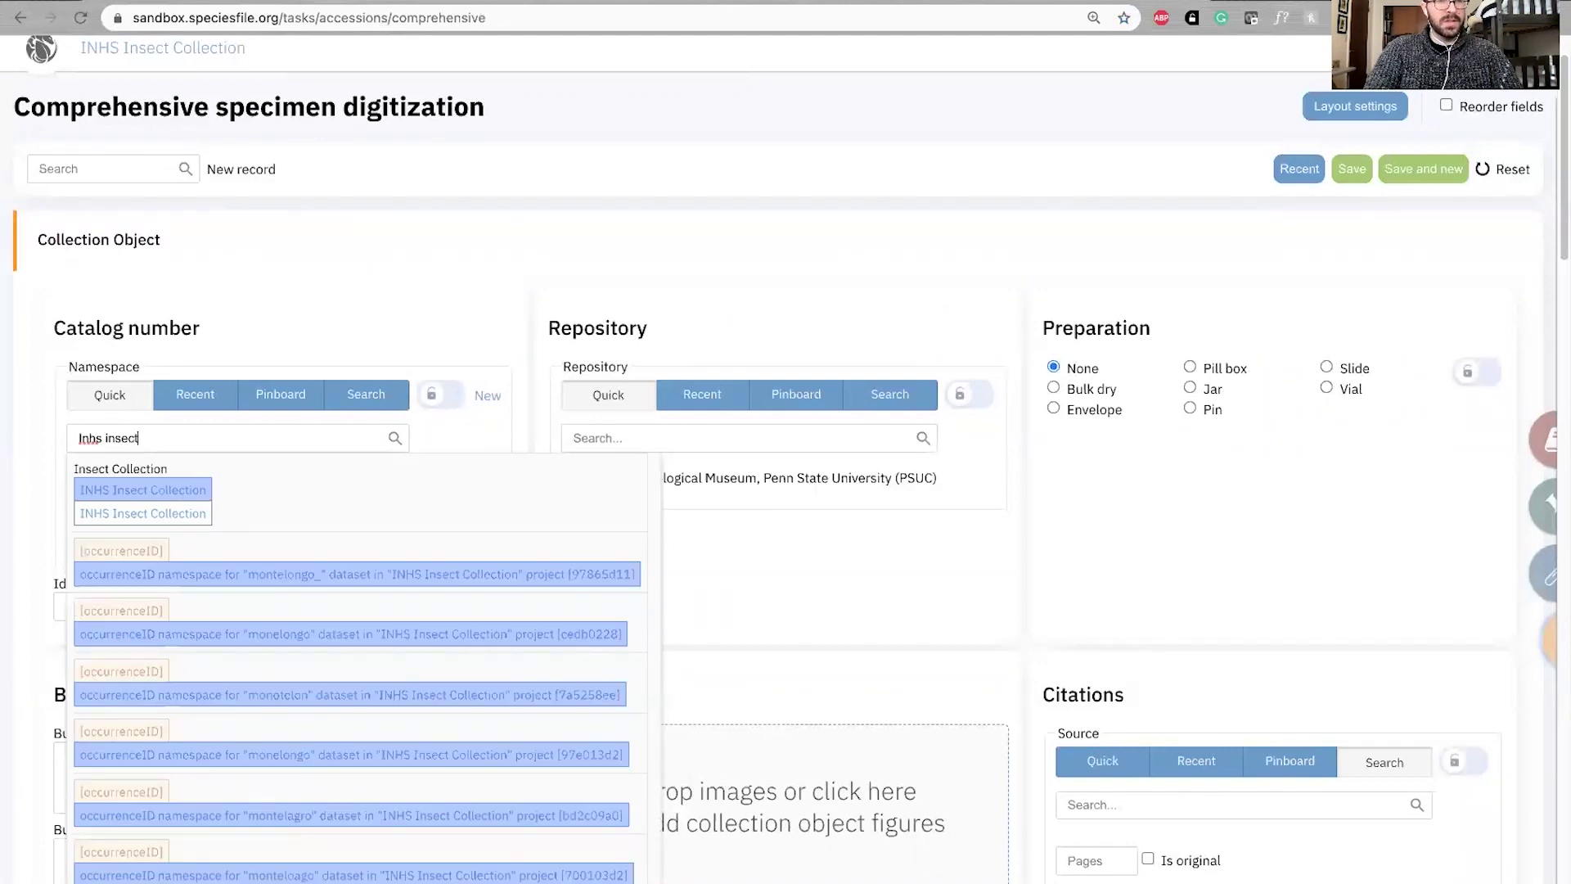
key("BackSpace")
key("BackSpace")
key("BackSpace")
key("BackSpace")
key("BackSpace")
key("BackSpace")
key("BackSpace")
key("BackSpace")
key("BackSpace")
key("BackSpace")
key("BackSpace")
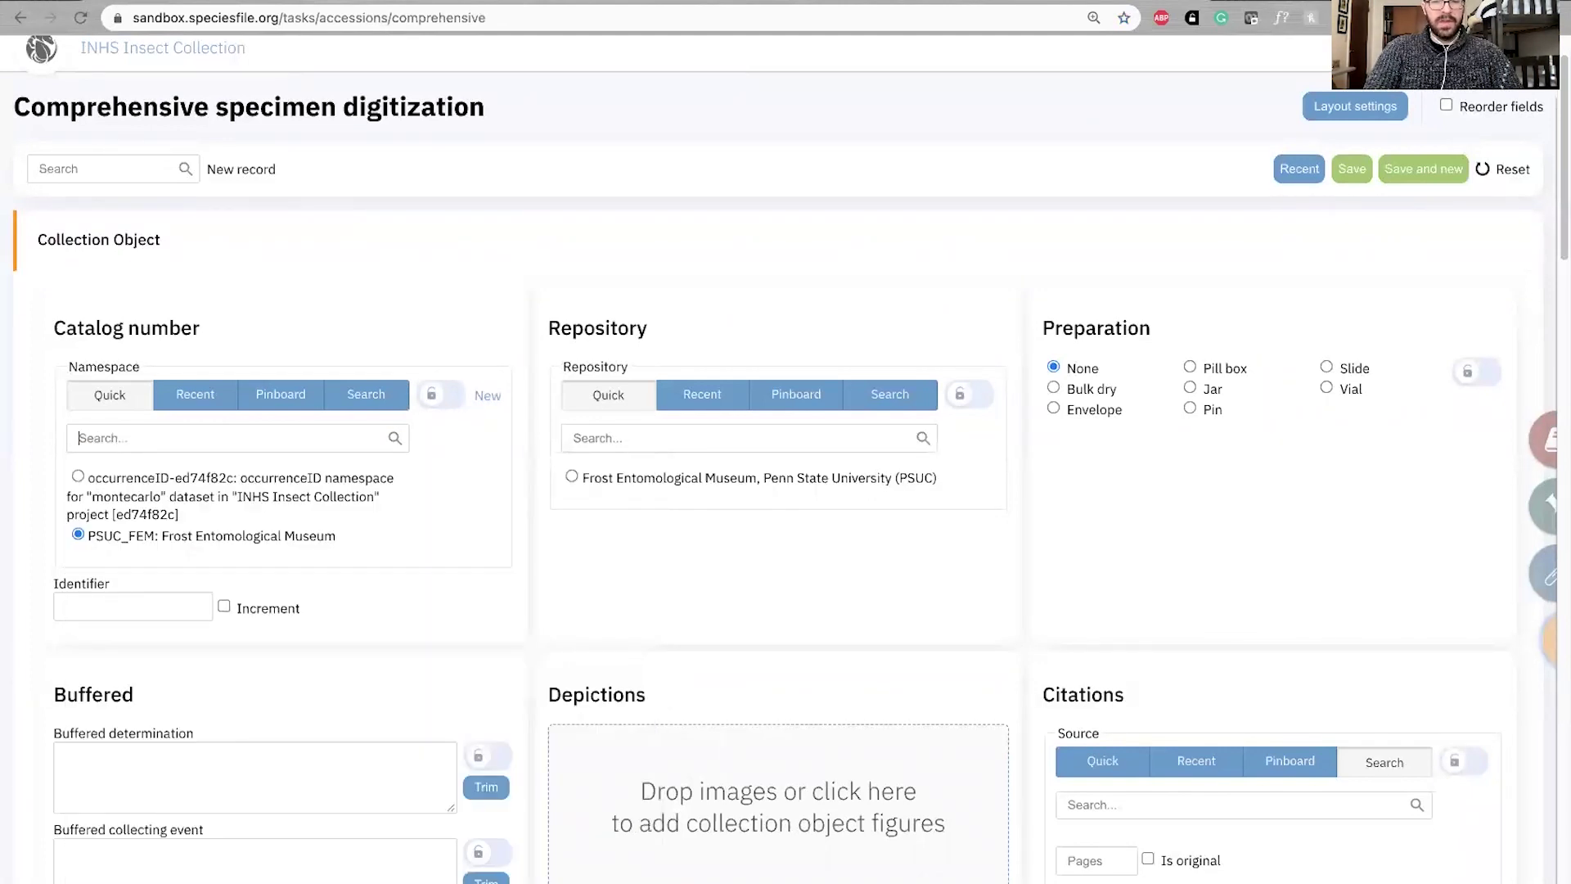
type("inhs odna")
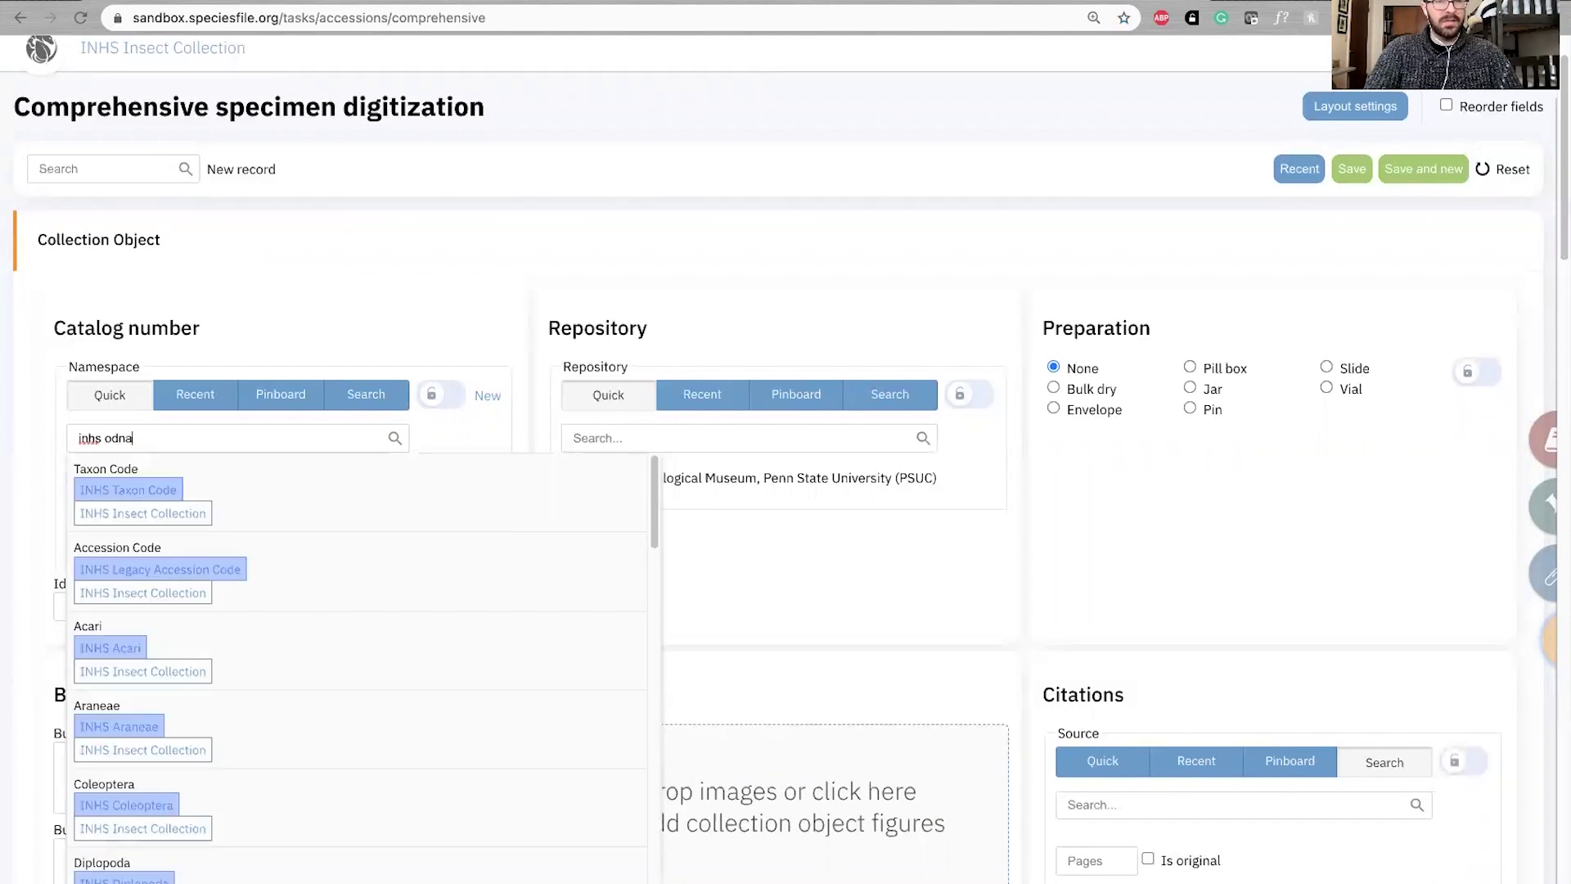
key("BackSpace")
key("BackSpace")
type("onata")
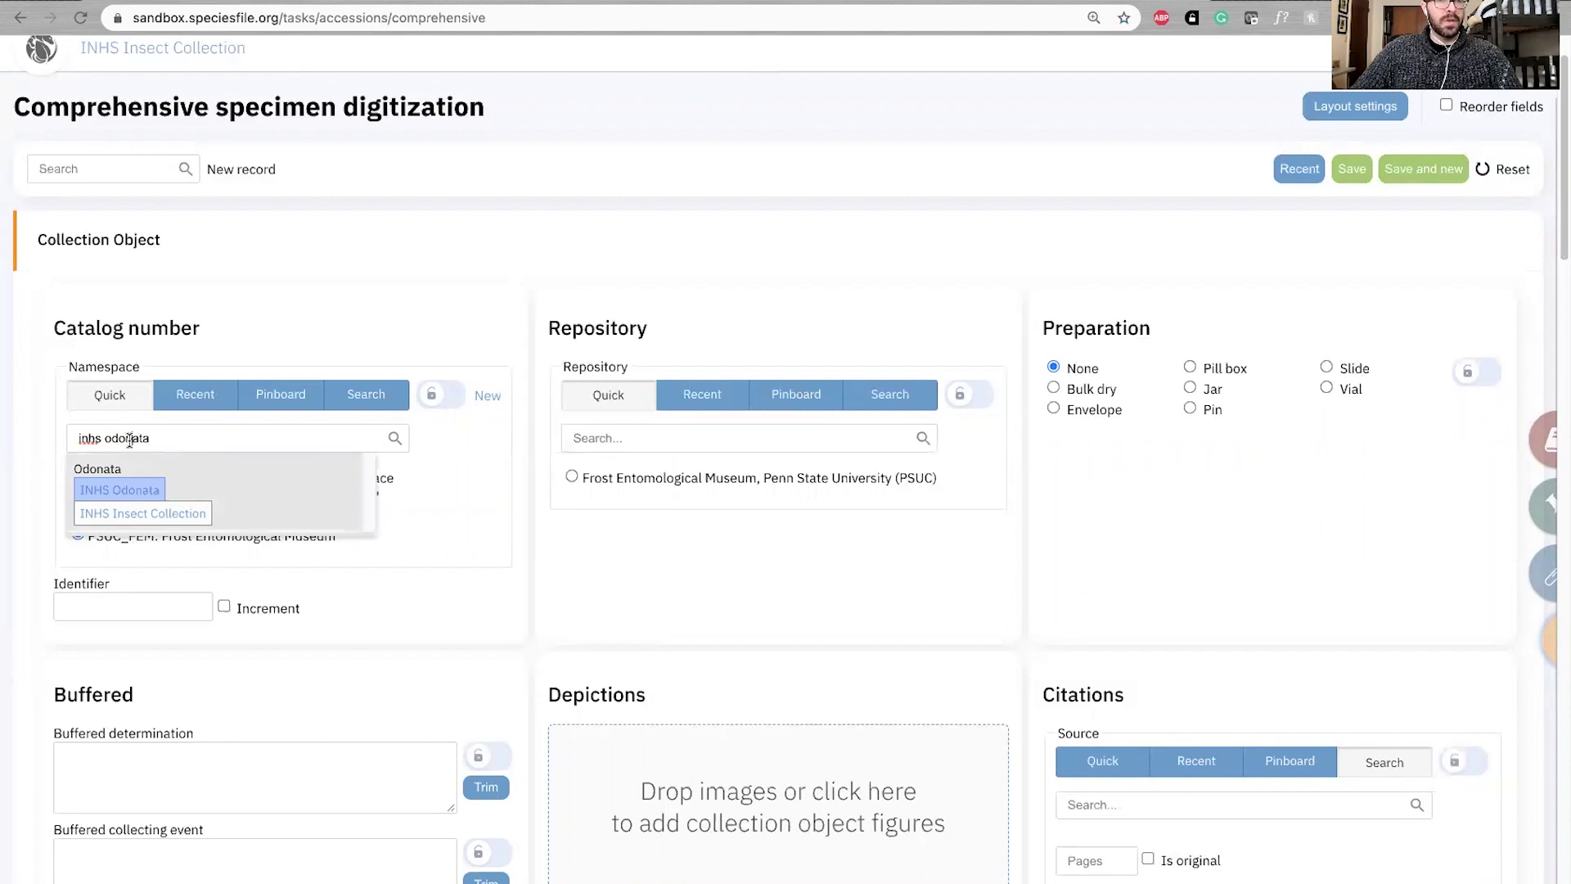
key("BackSpace")
key("BackSpace")
key("BackSpace")
key("BackSpace")
key("BackSpace")
key("BackSpace")
key("BackSpace")
key("BackSpace")
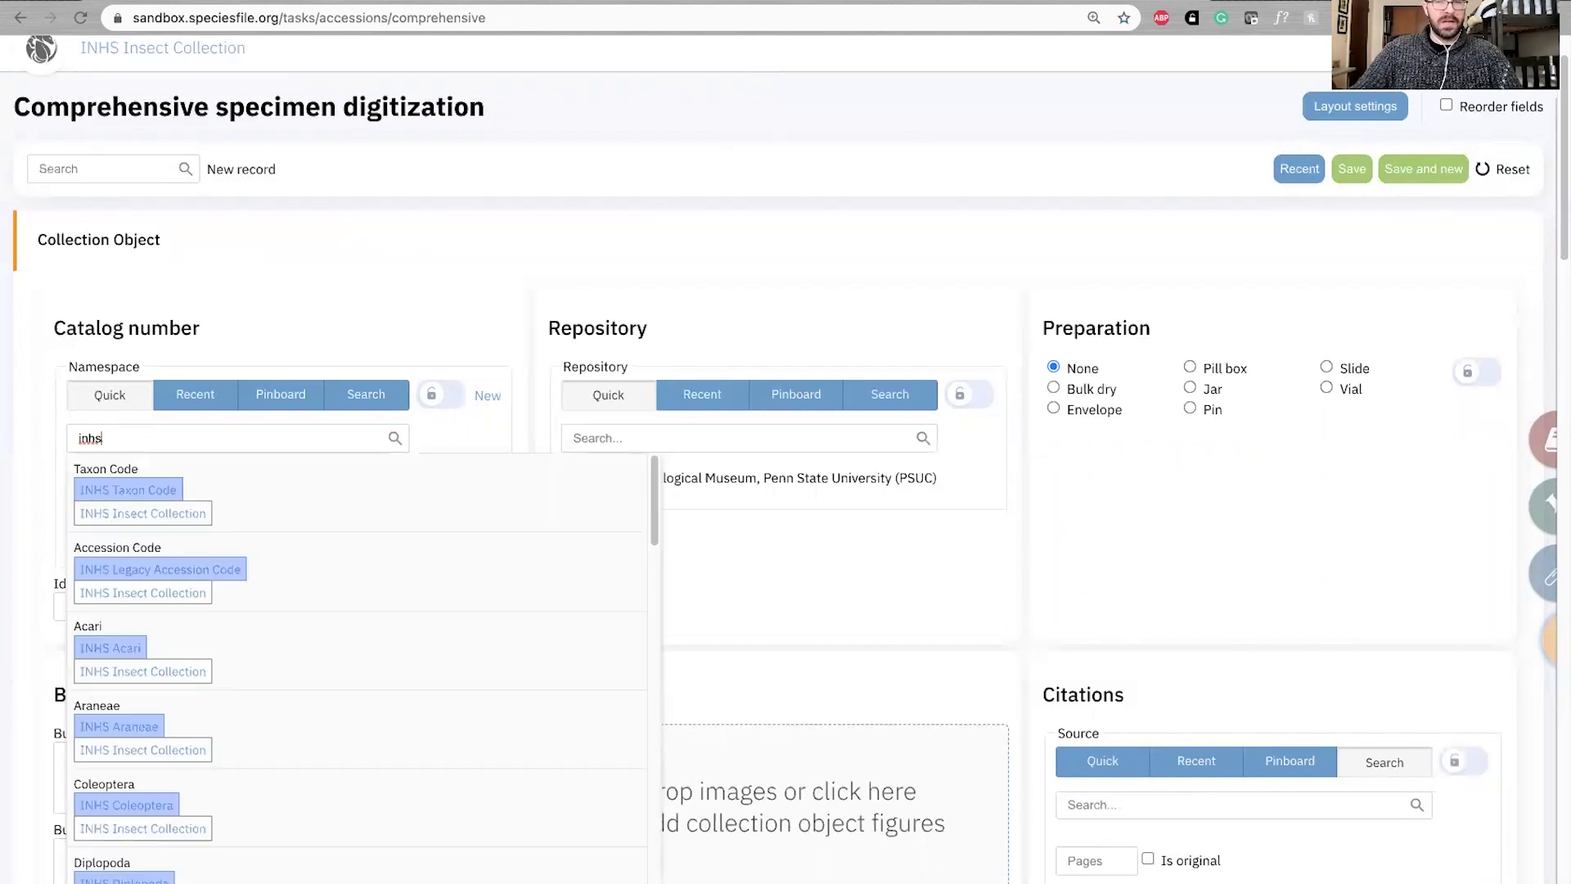
type("insect")
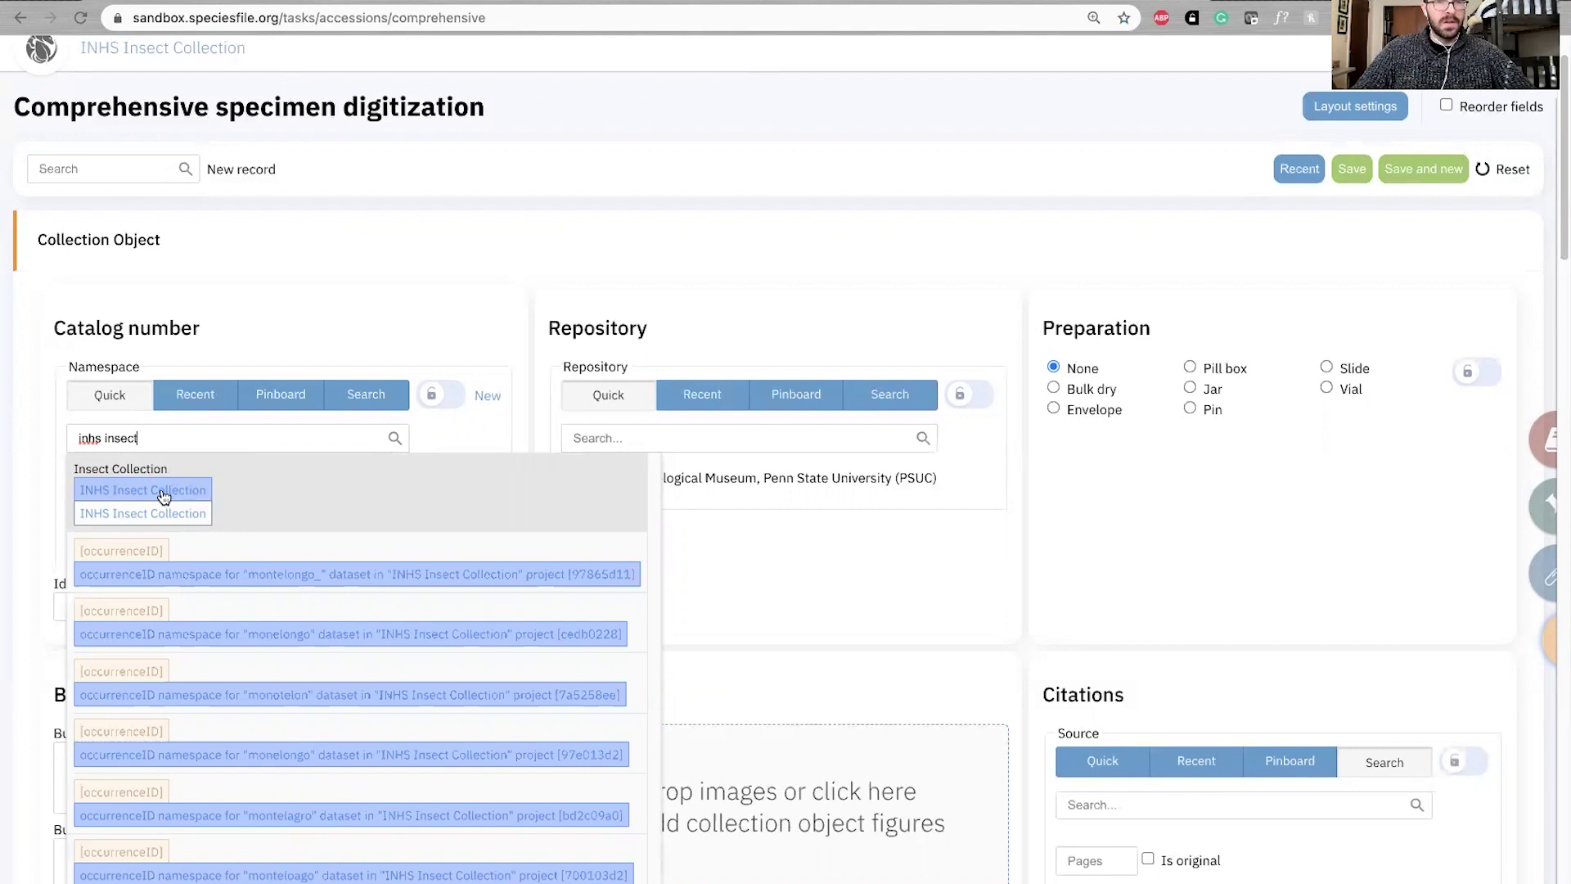
left_click(447, 308)
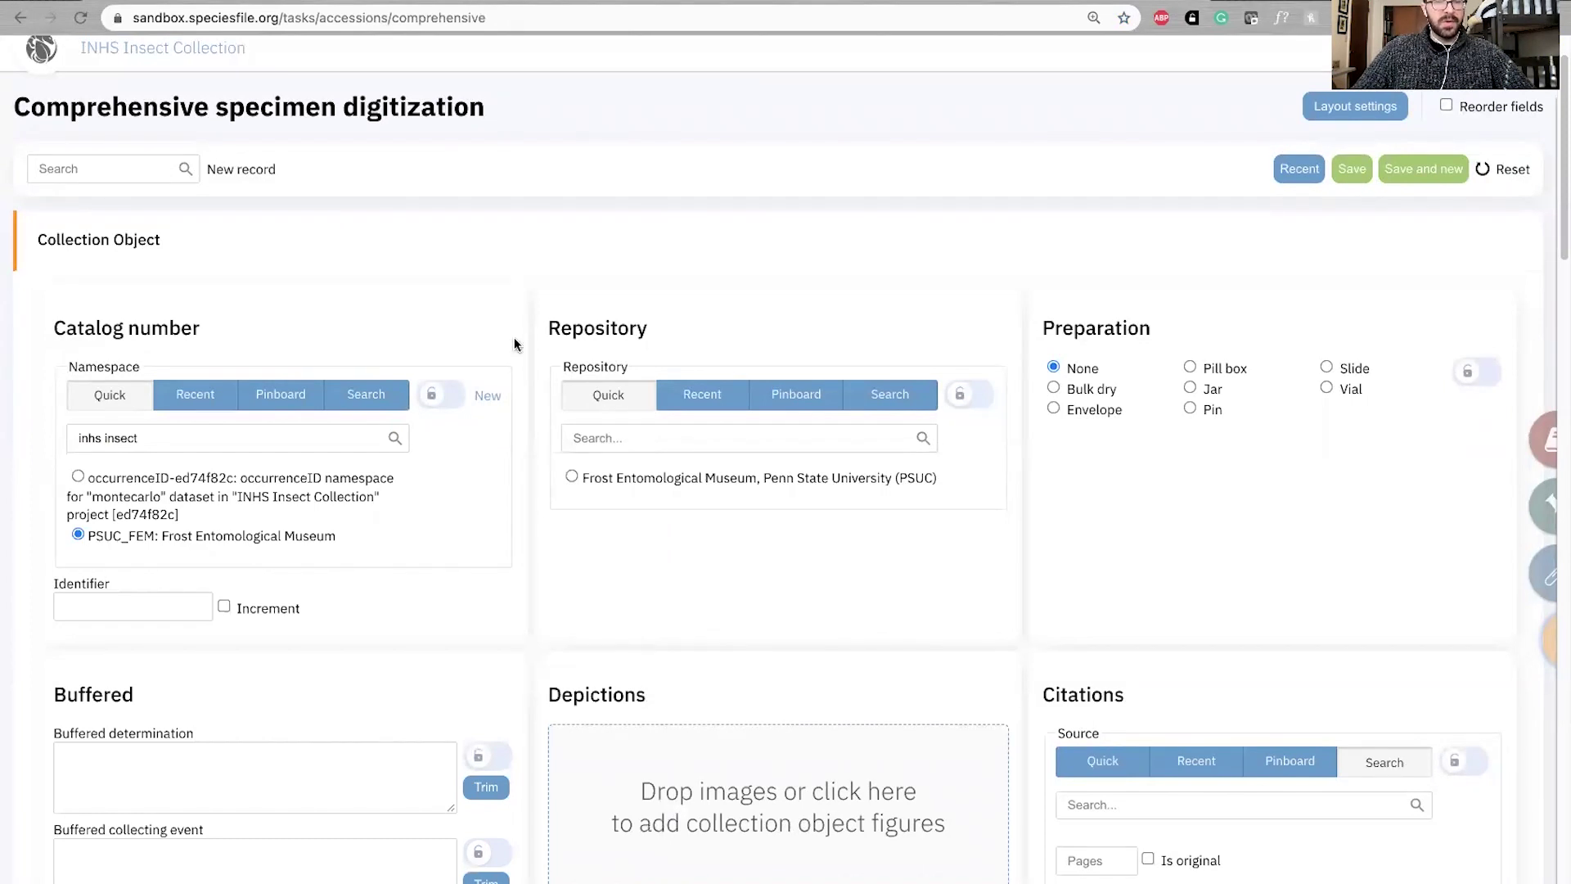
left_click(159, 439)
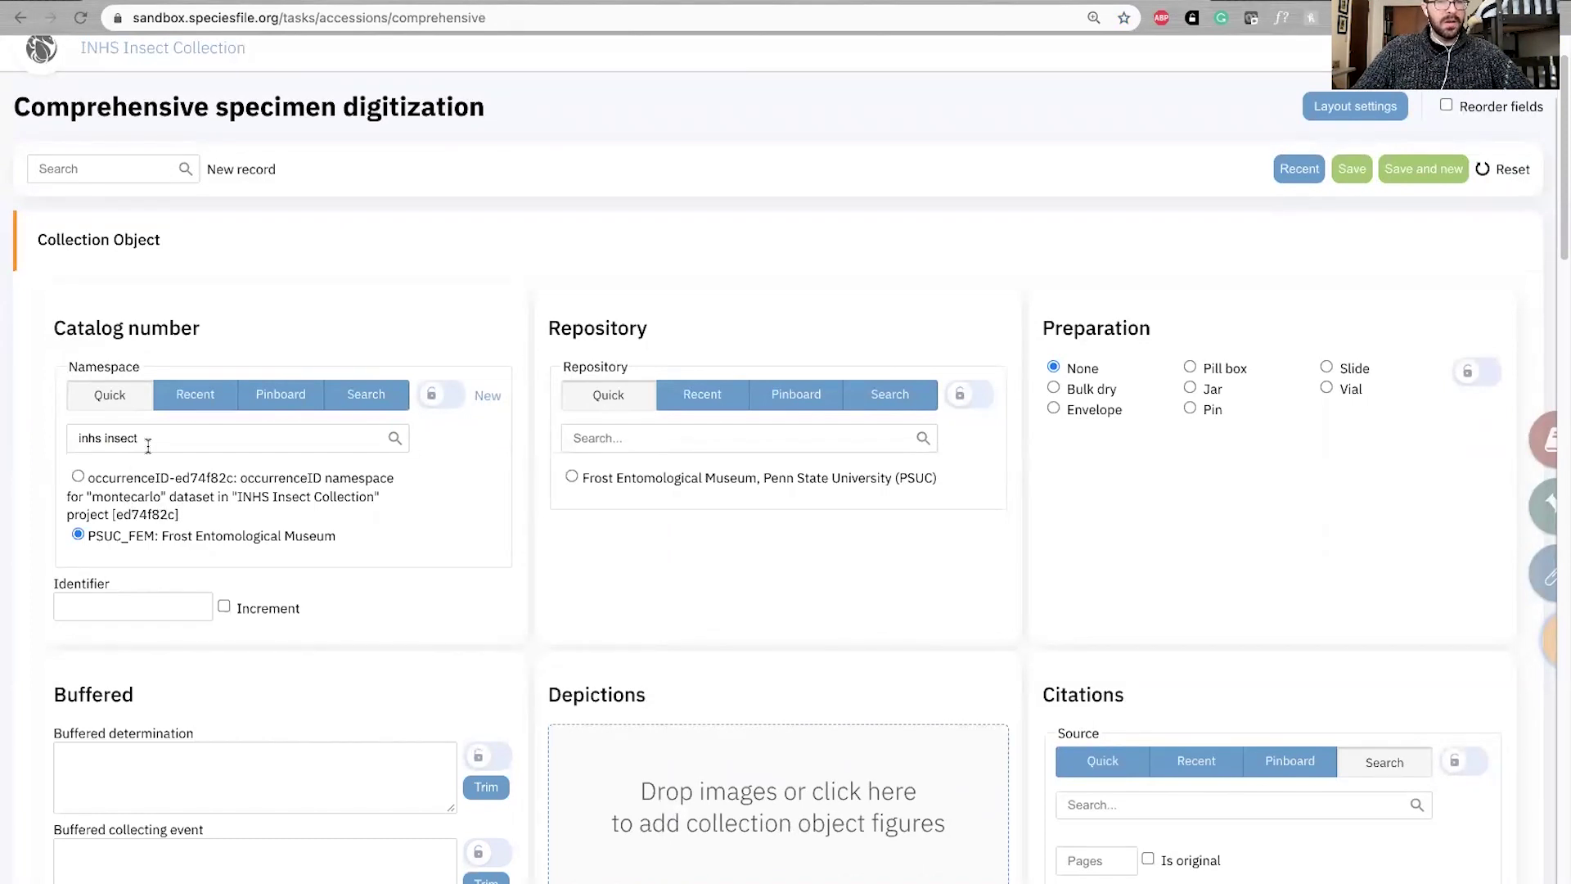
left_click(93, 508)
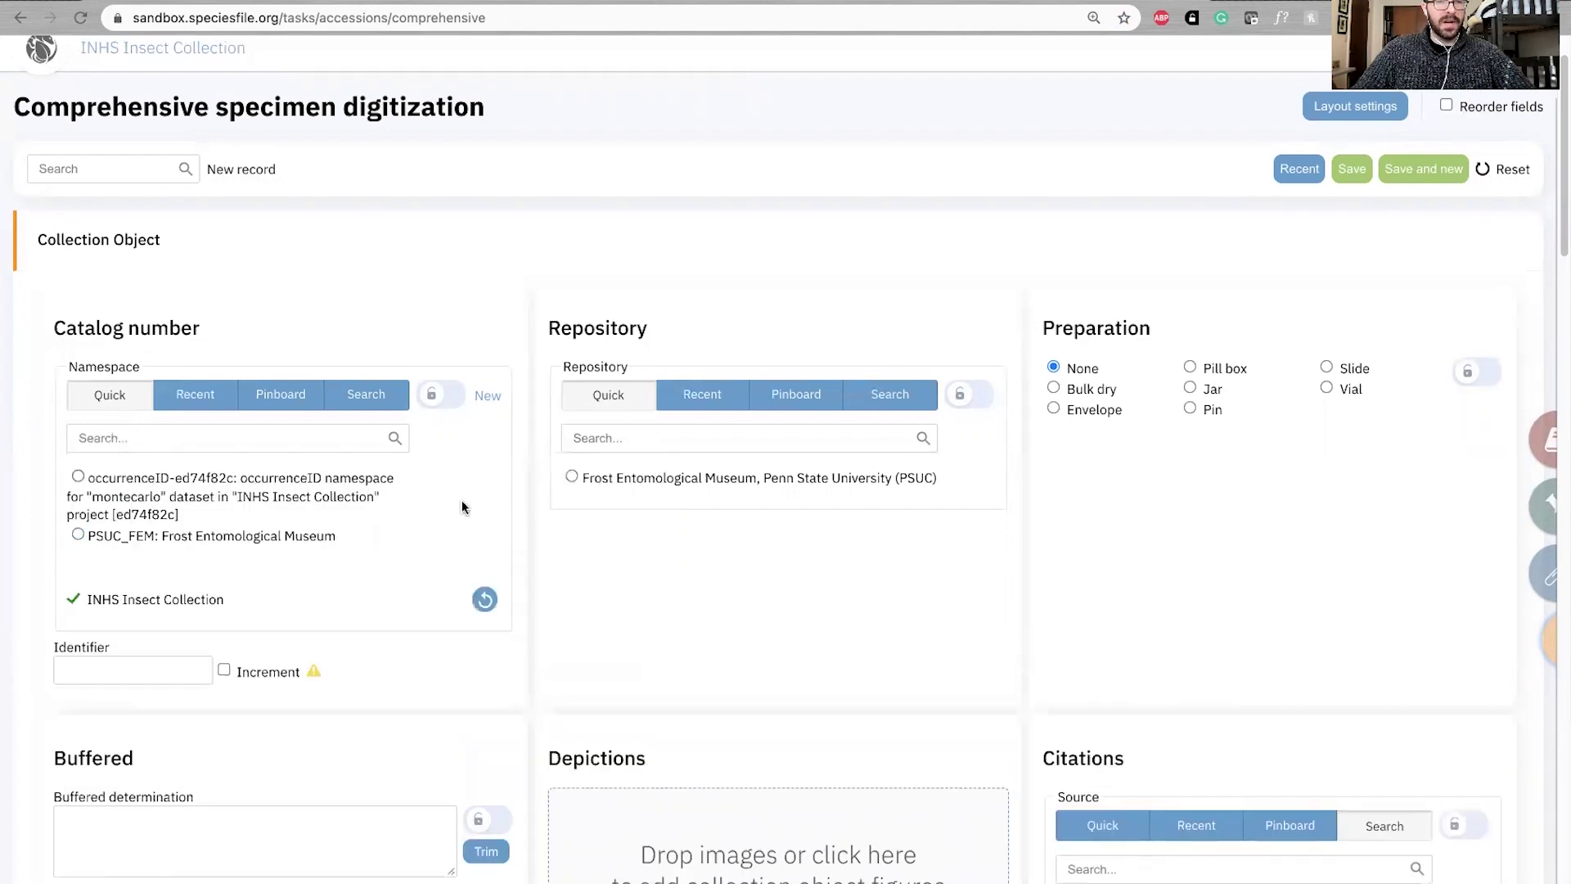
Enter catalog identifier 15002822, briefly checking 1500, and confirm it without a duplicate warning.
left_click(117, 668)
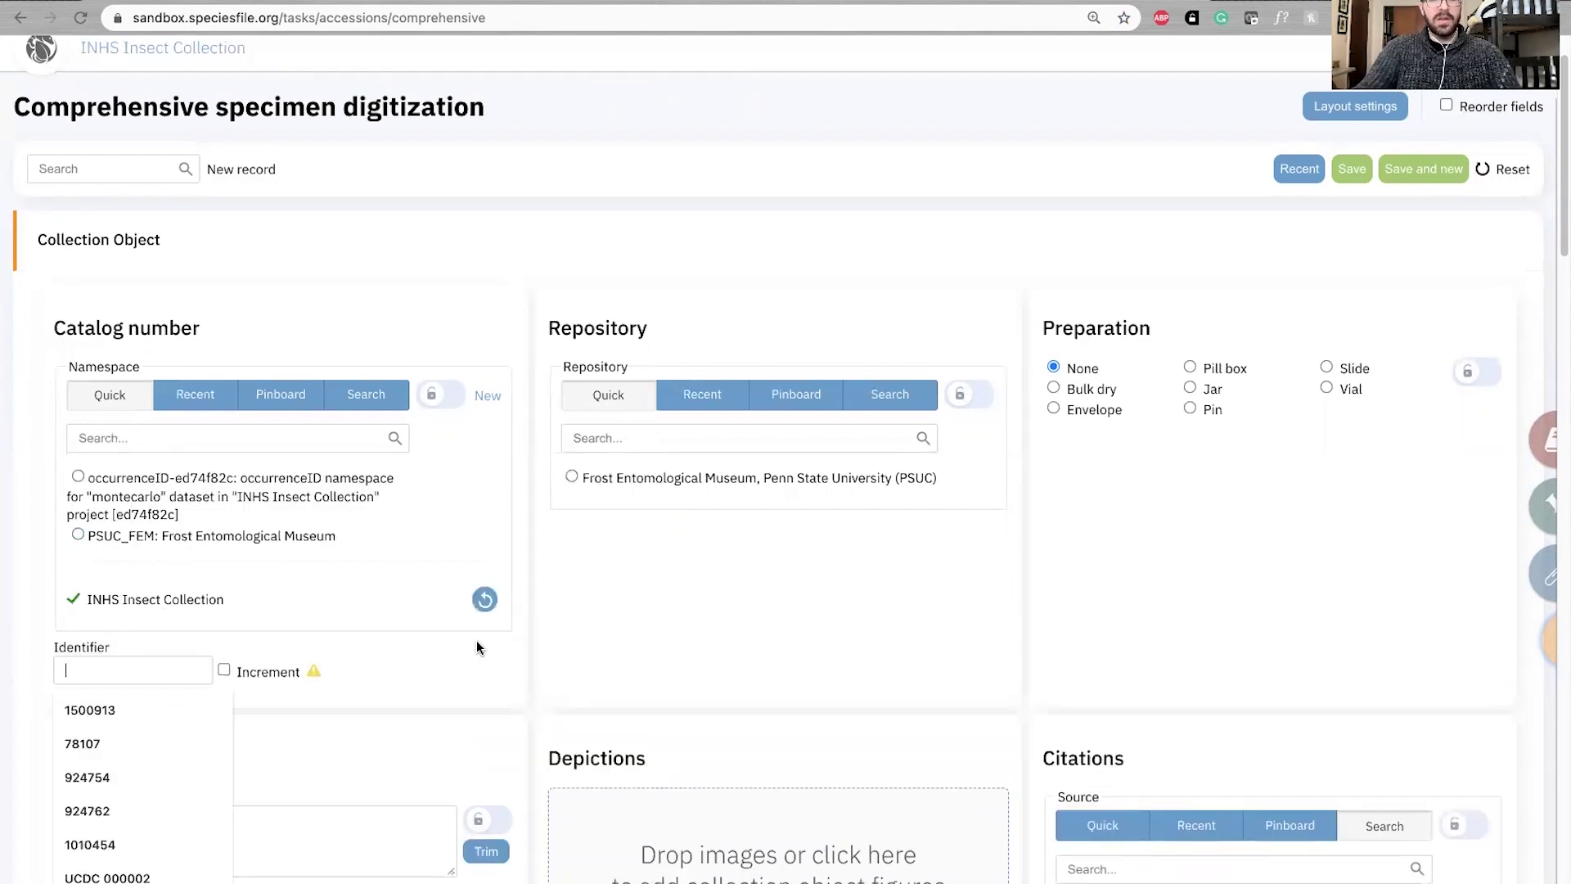
type("15")
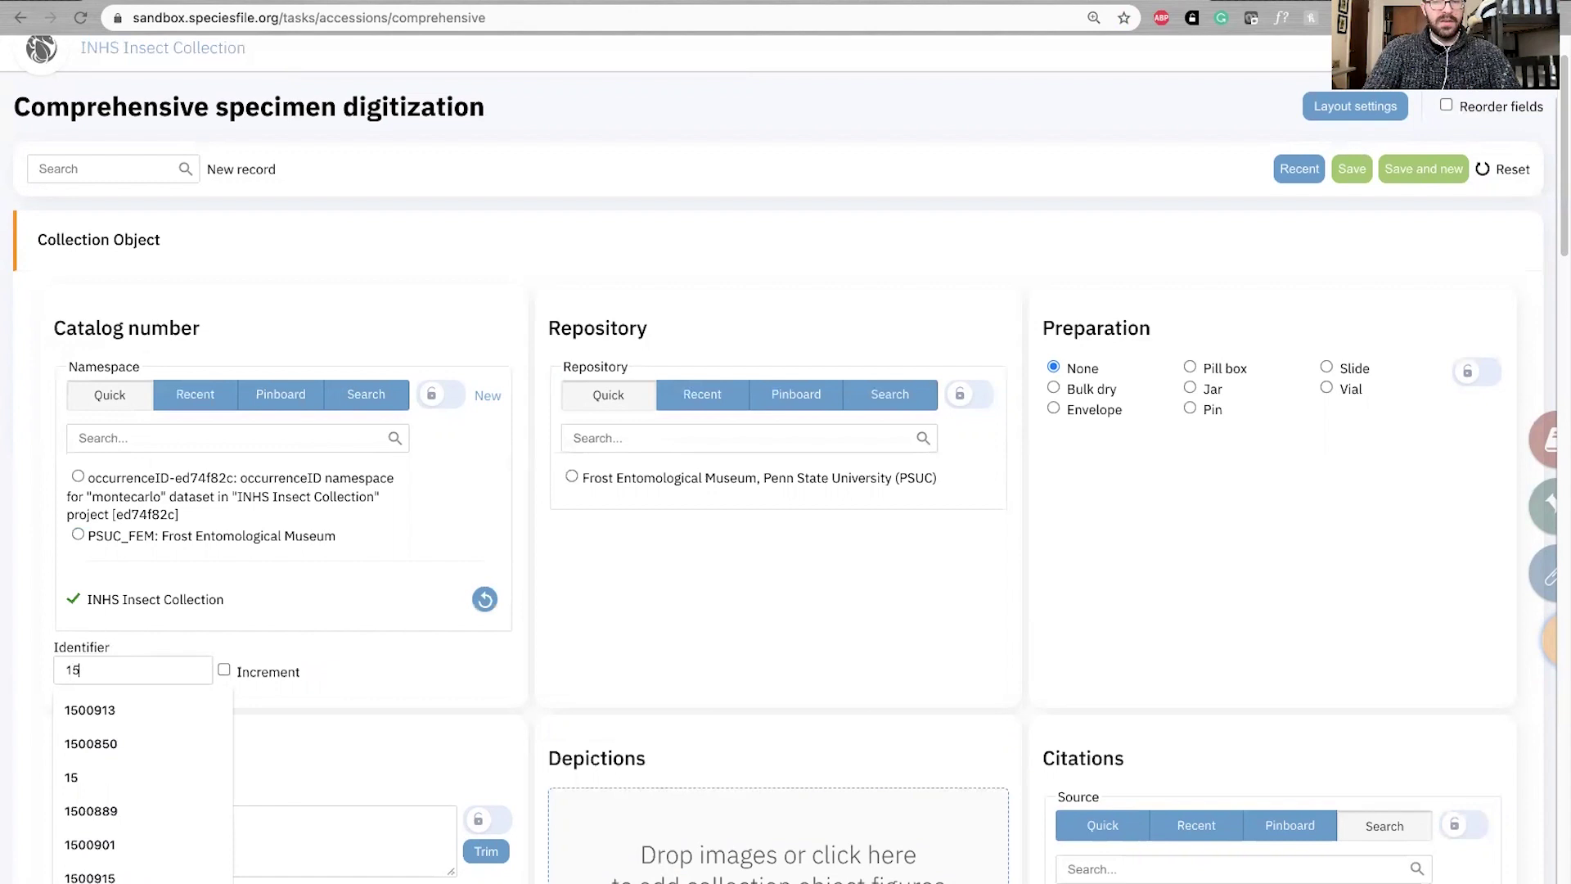
type("002822")
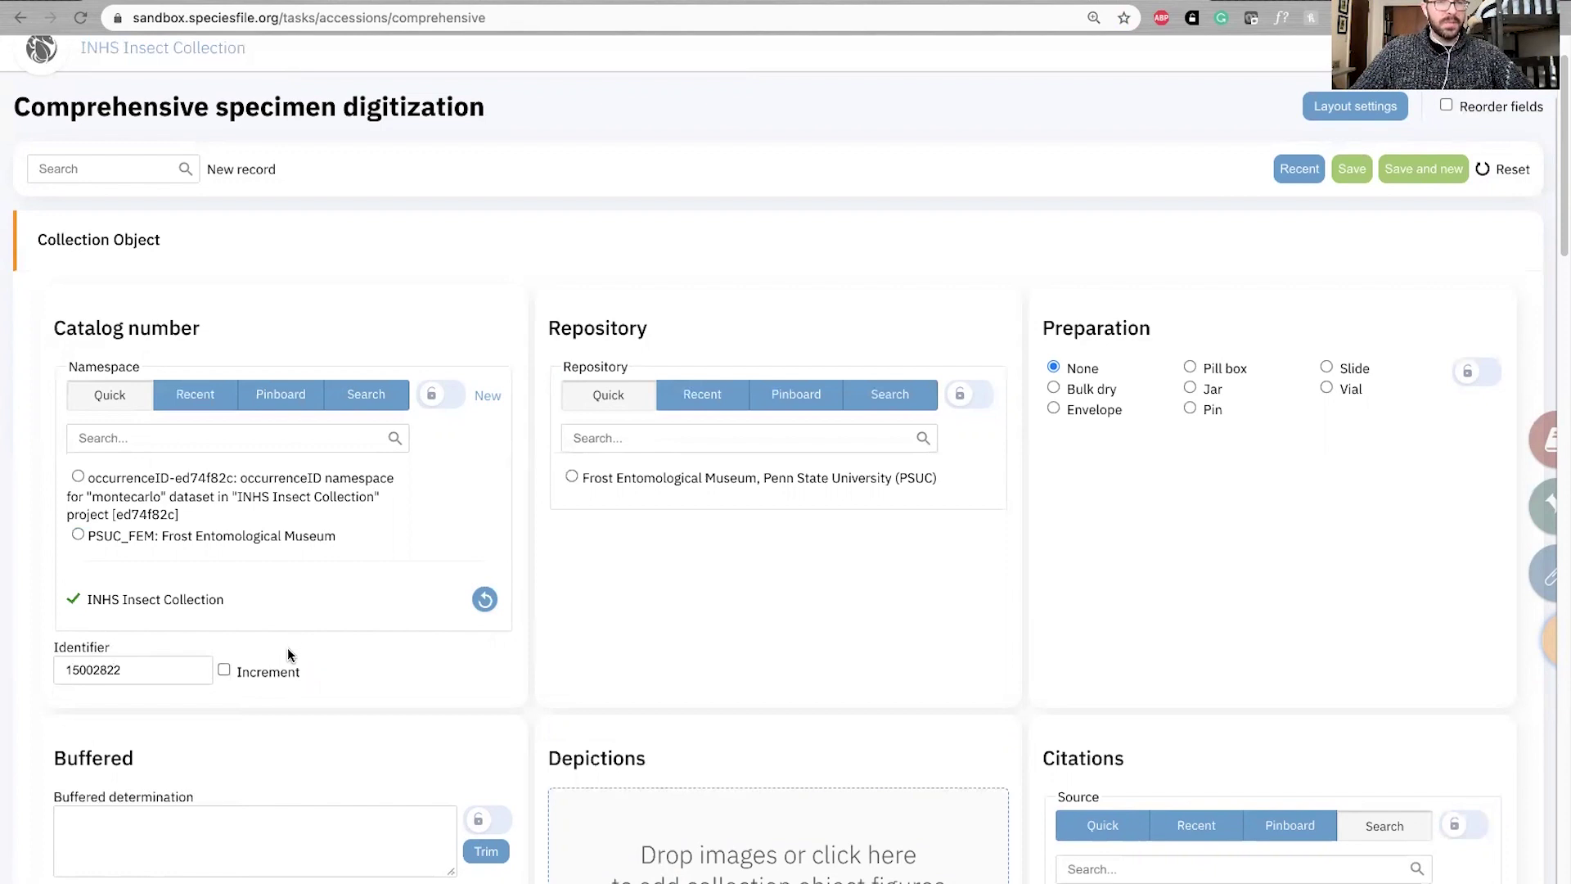
left_click_drag(90, 671, 144, 678)
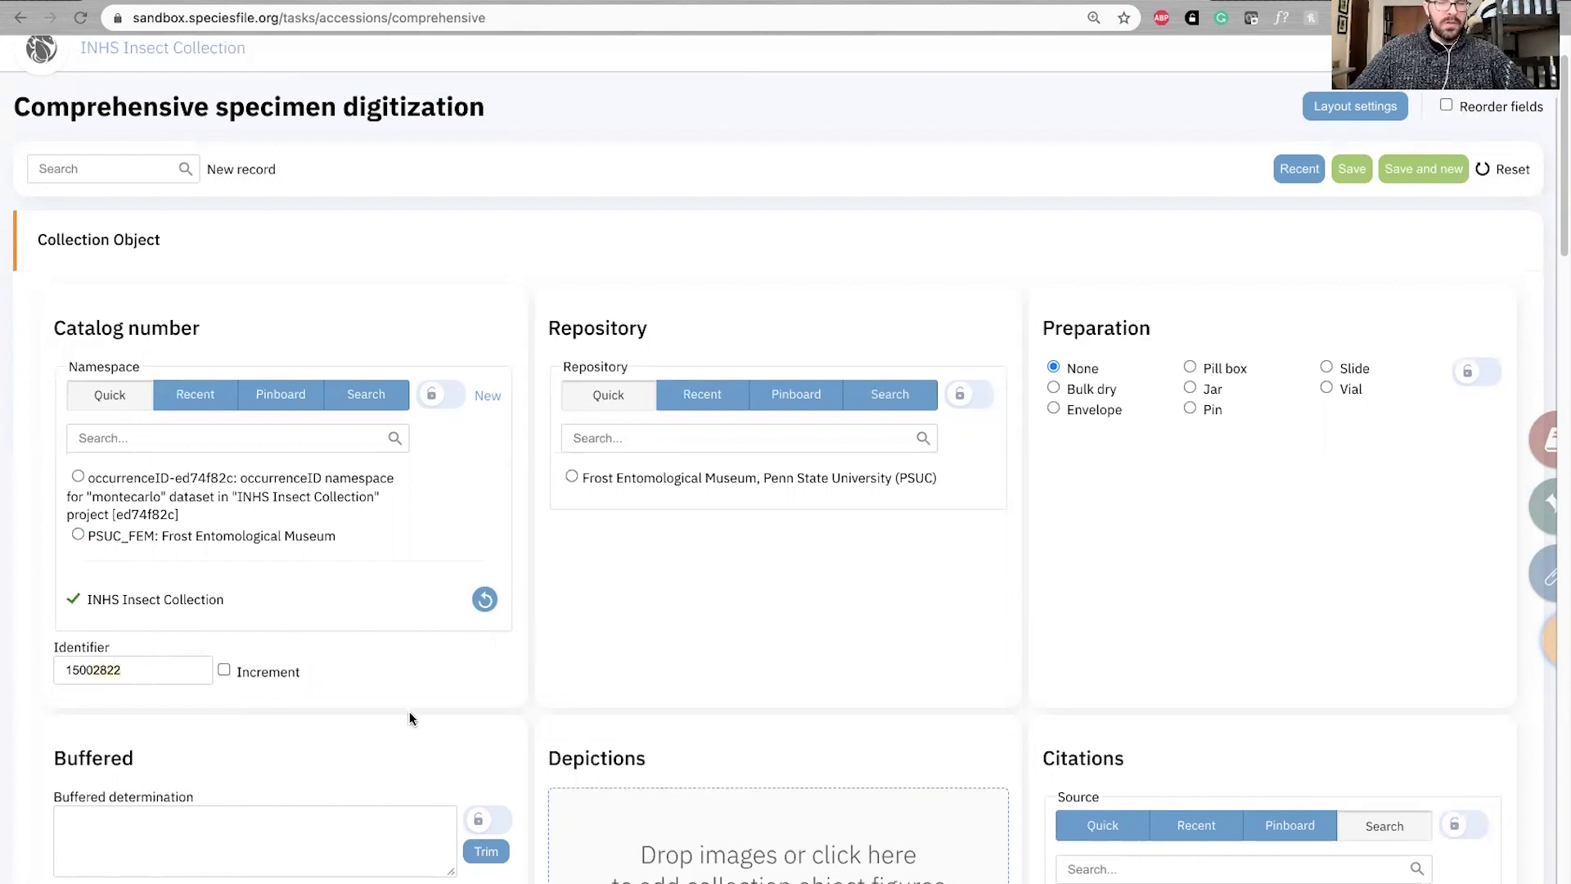
key("BackSpace")
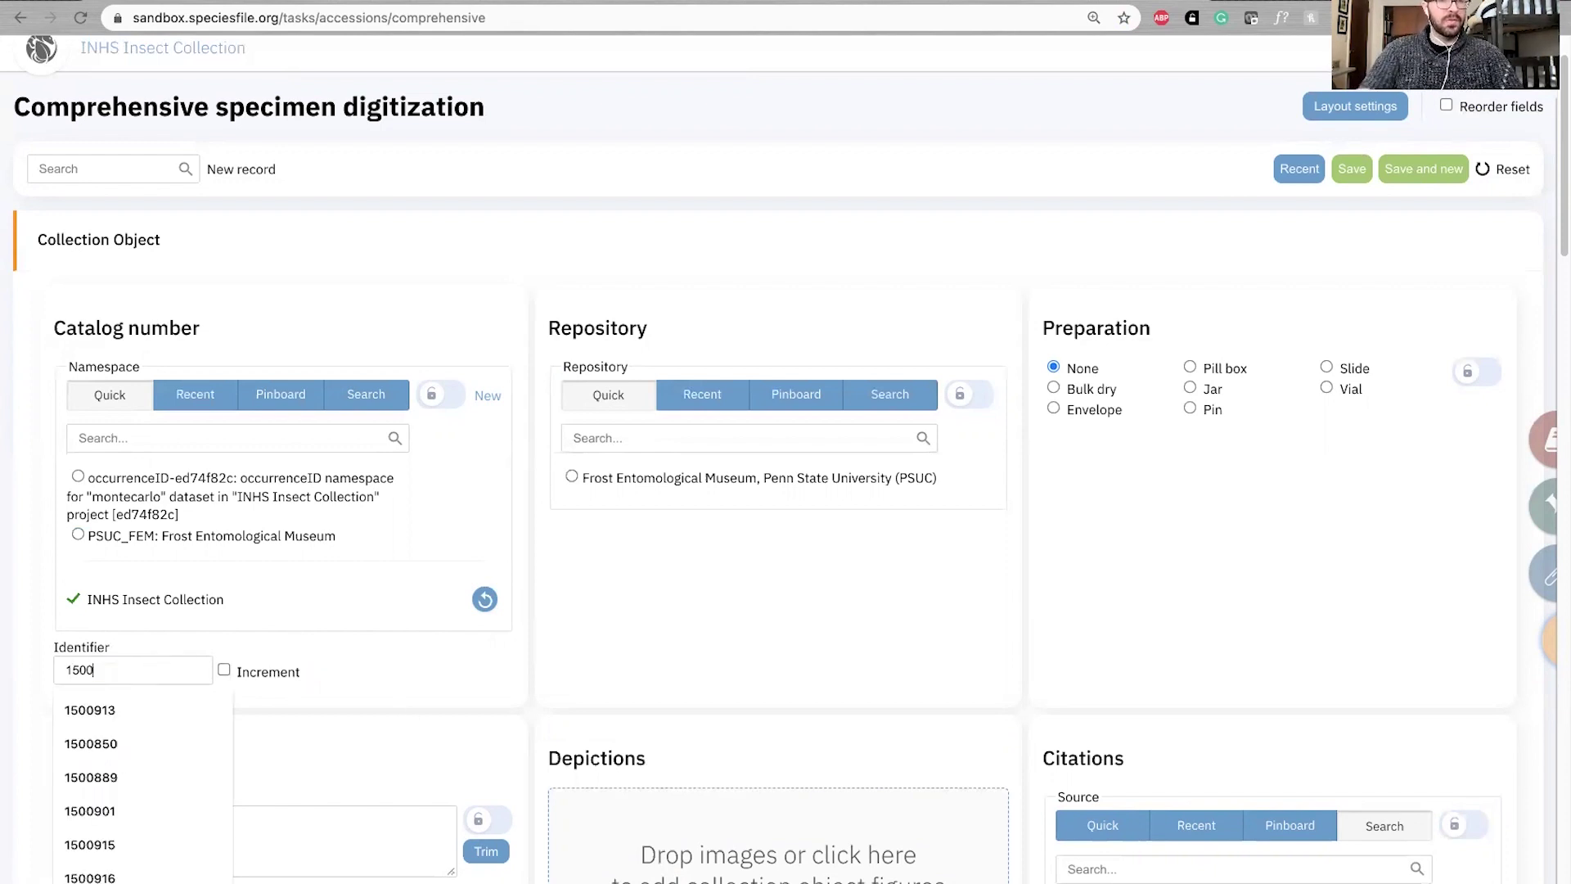
left_click(465, 638)
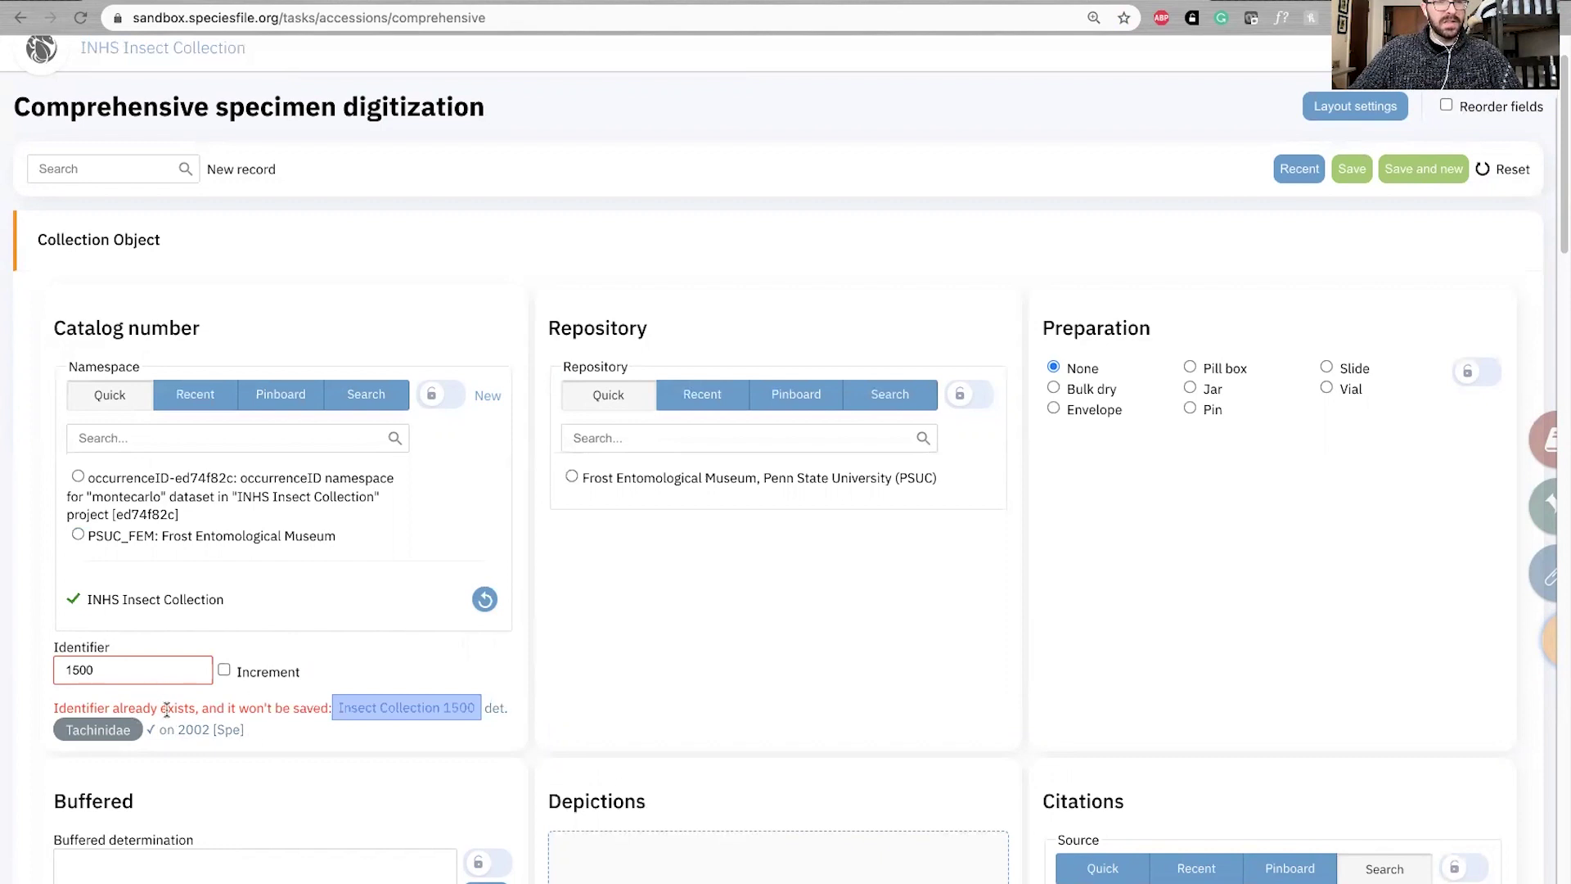
left_click(111, 670)
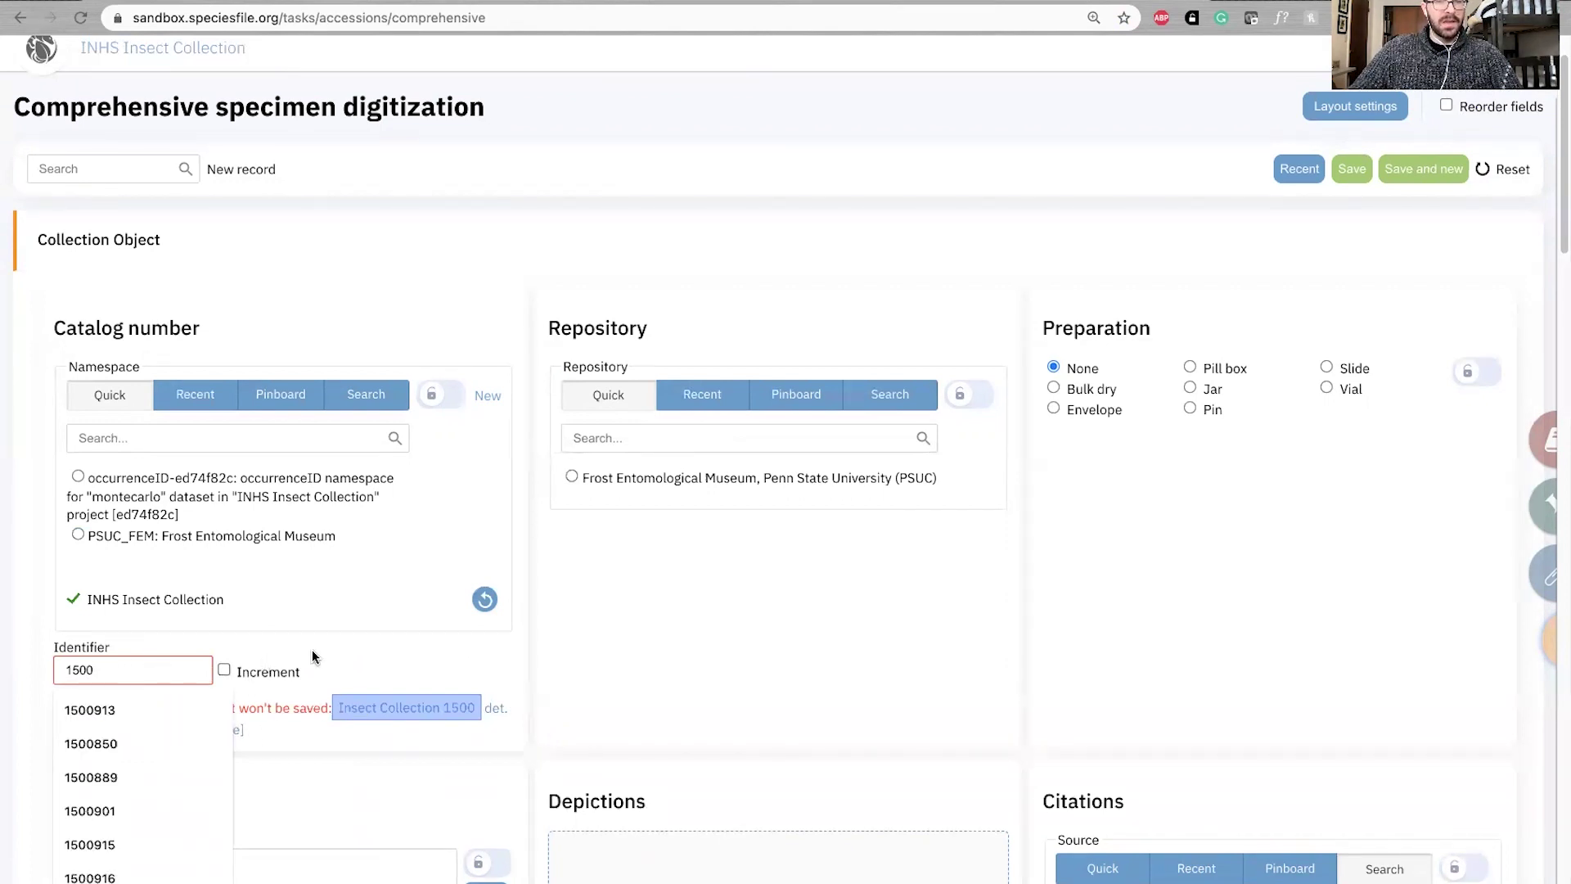
left_click(212, 645)
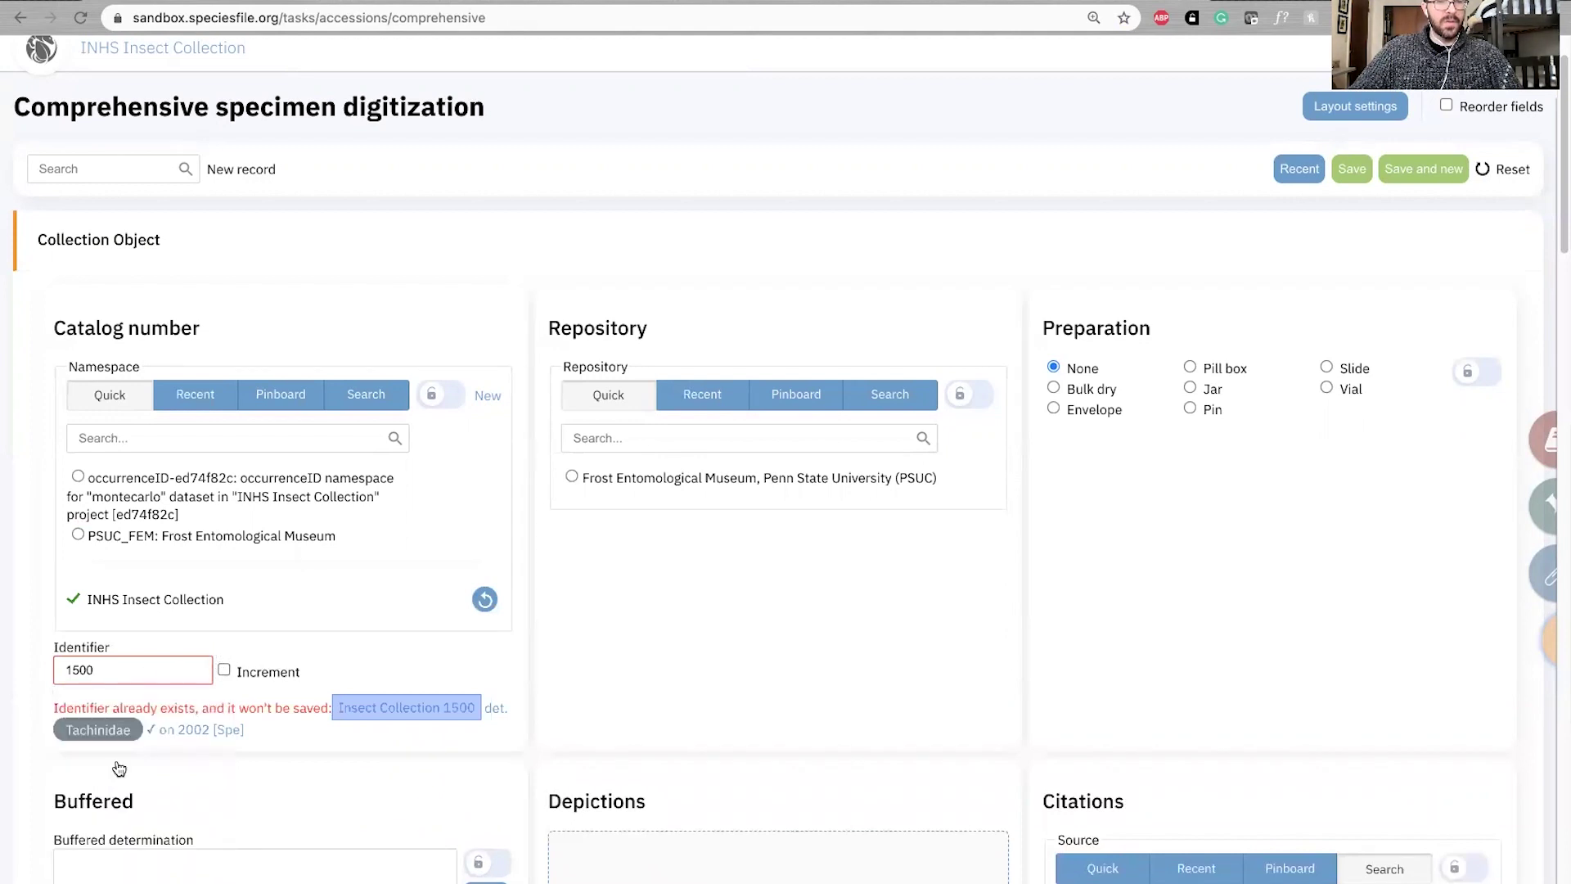
left_click(118, 668)
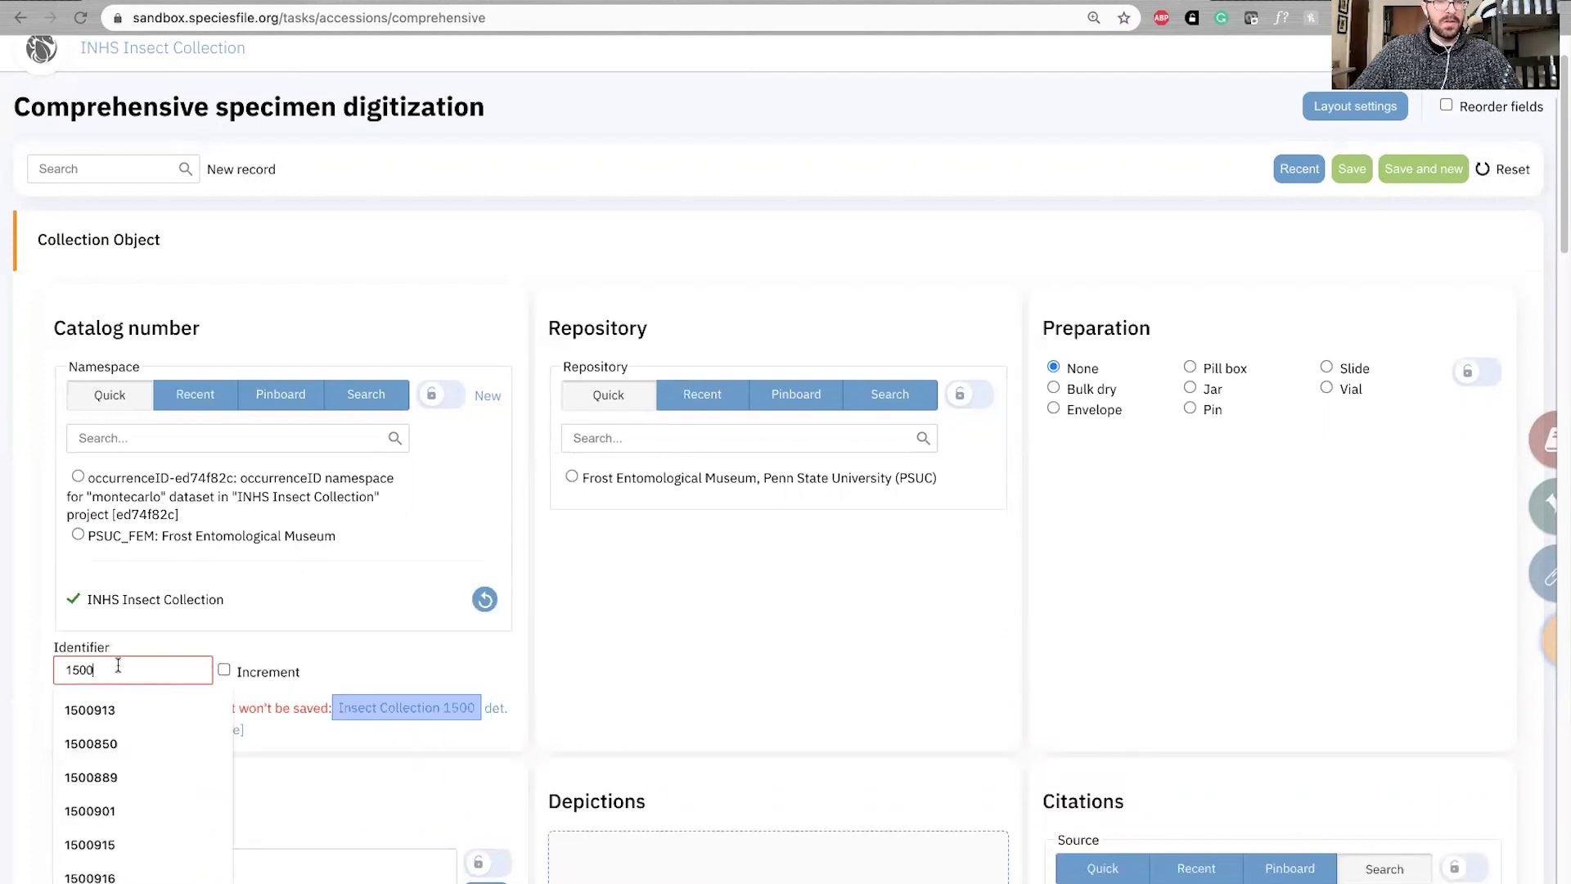
type("2822")
left_click(265, 645)
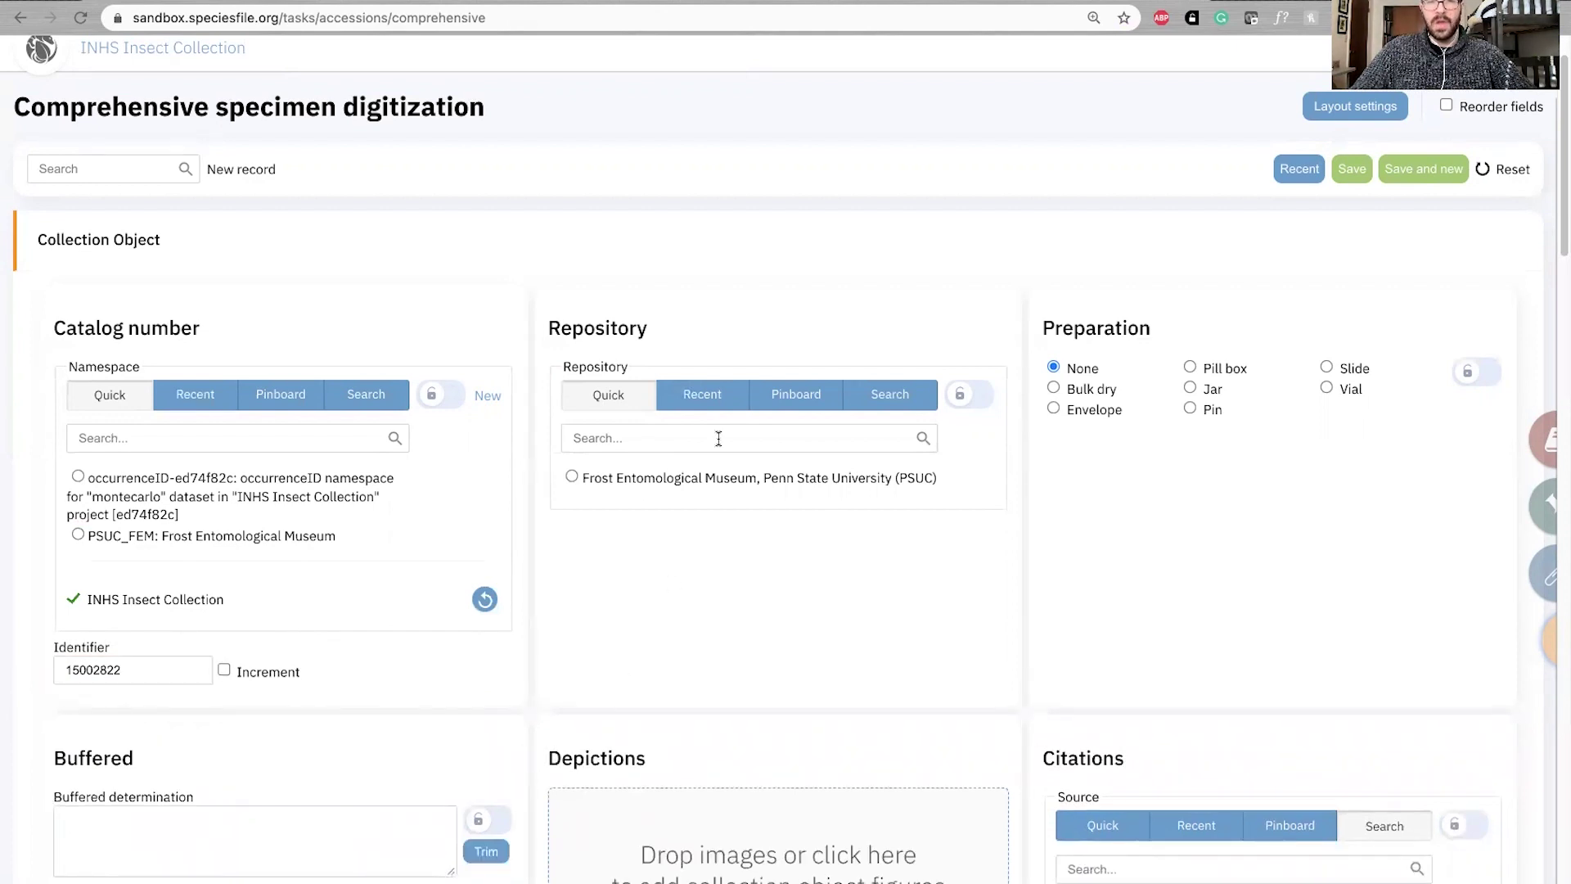
left_click(706, 408)
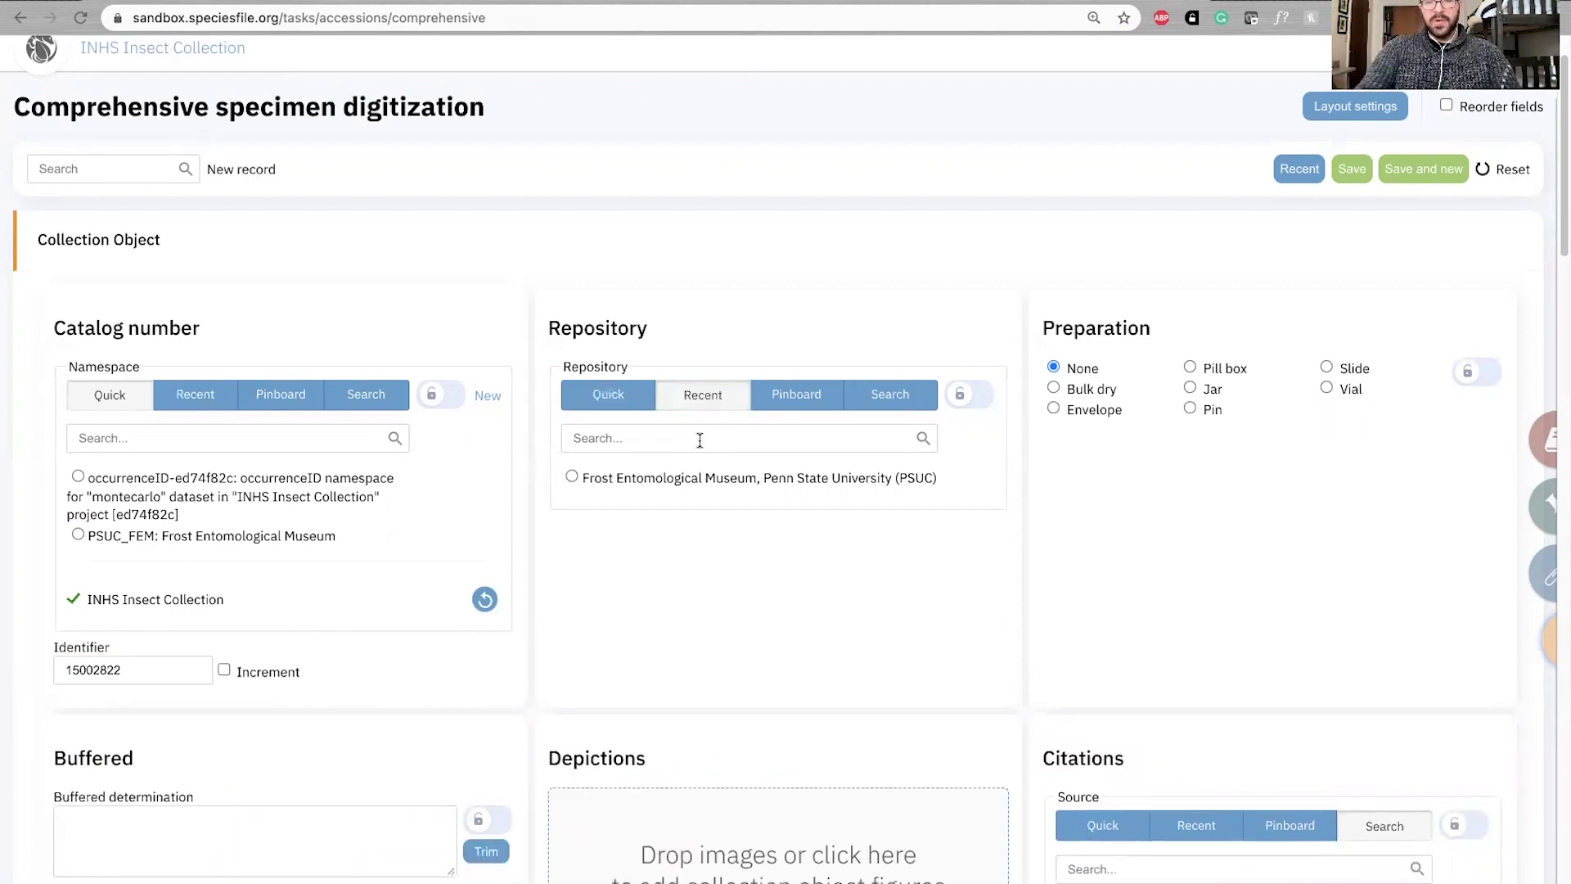
type("illinois")
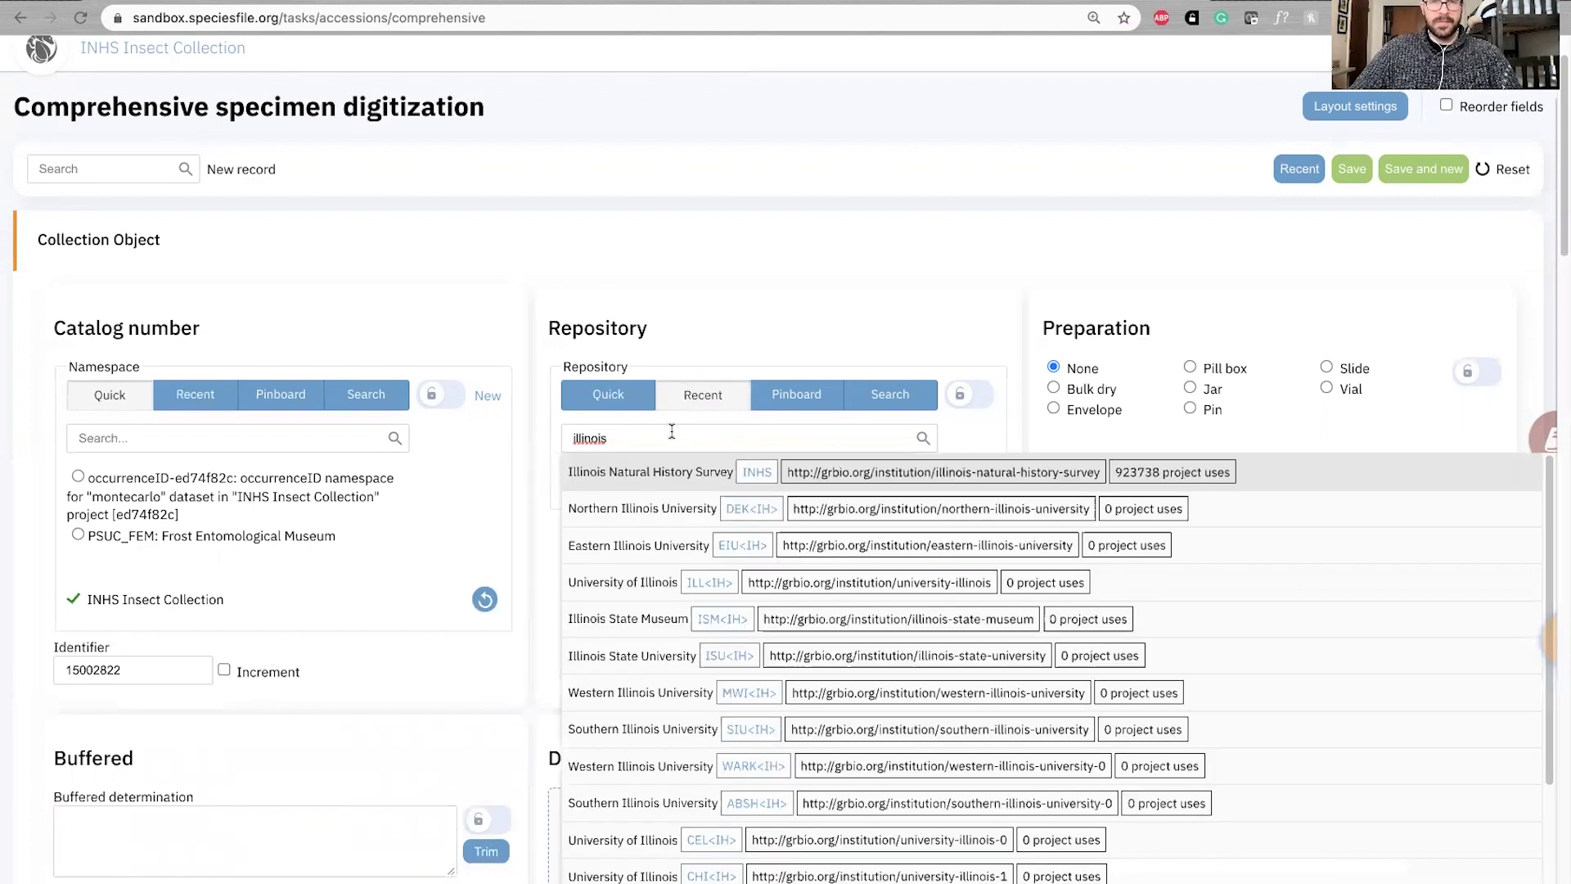
left_click(705, 472)
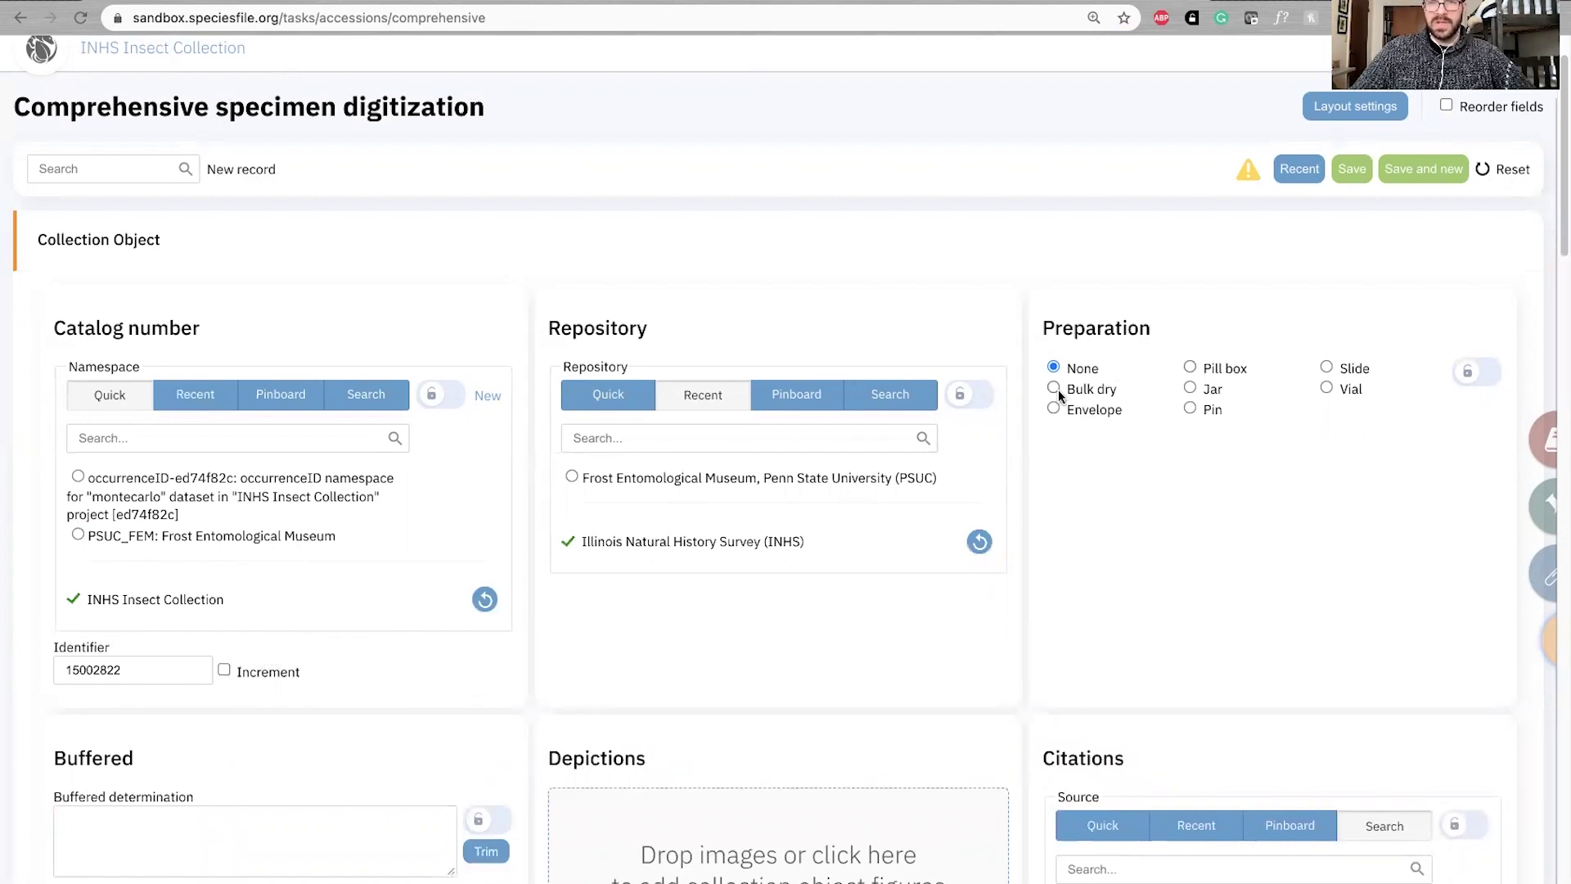
left_click(1190, 409)
scroll(1234, 546, "down", 2)
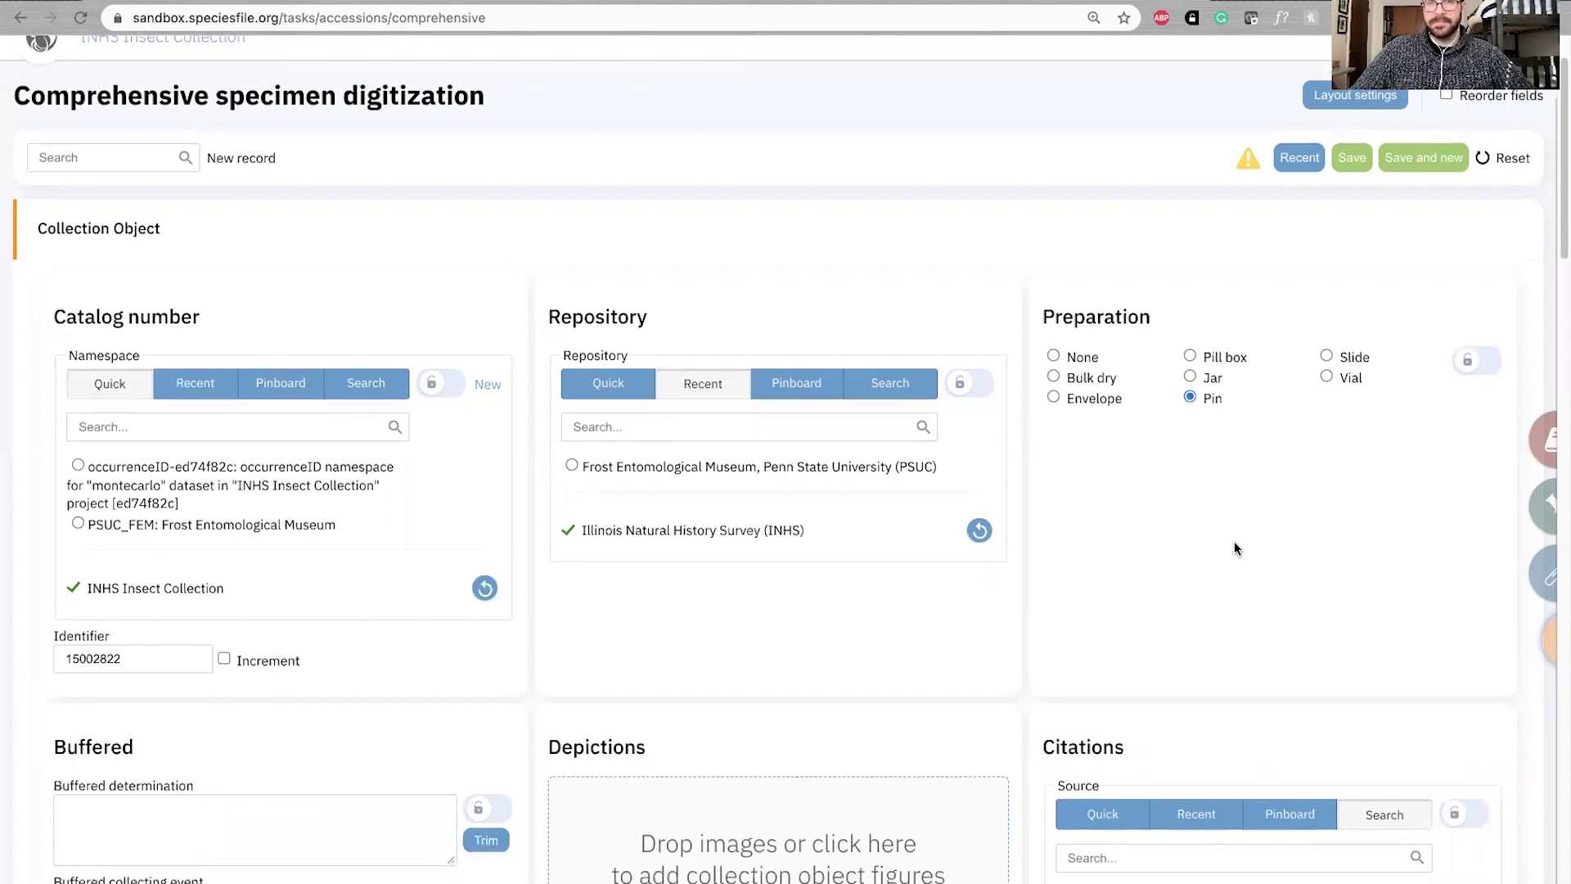
scroll(1235, 550, "down", 2)
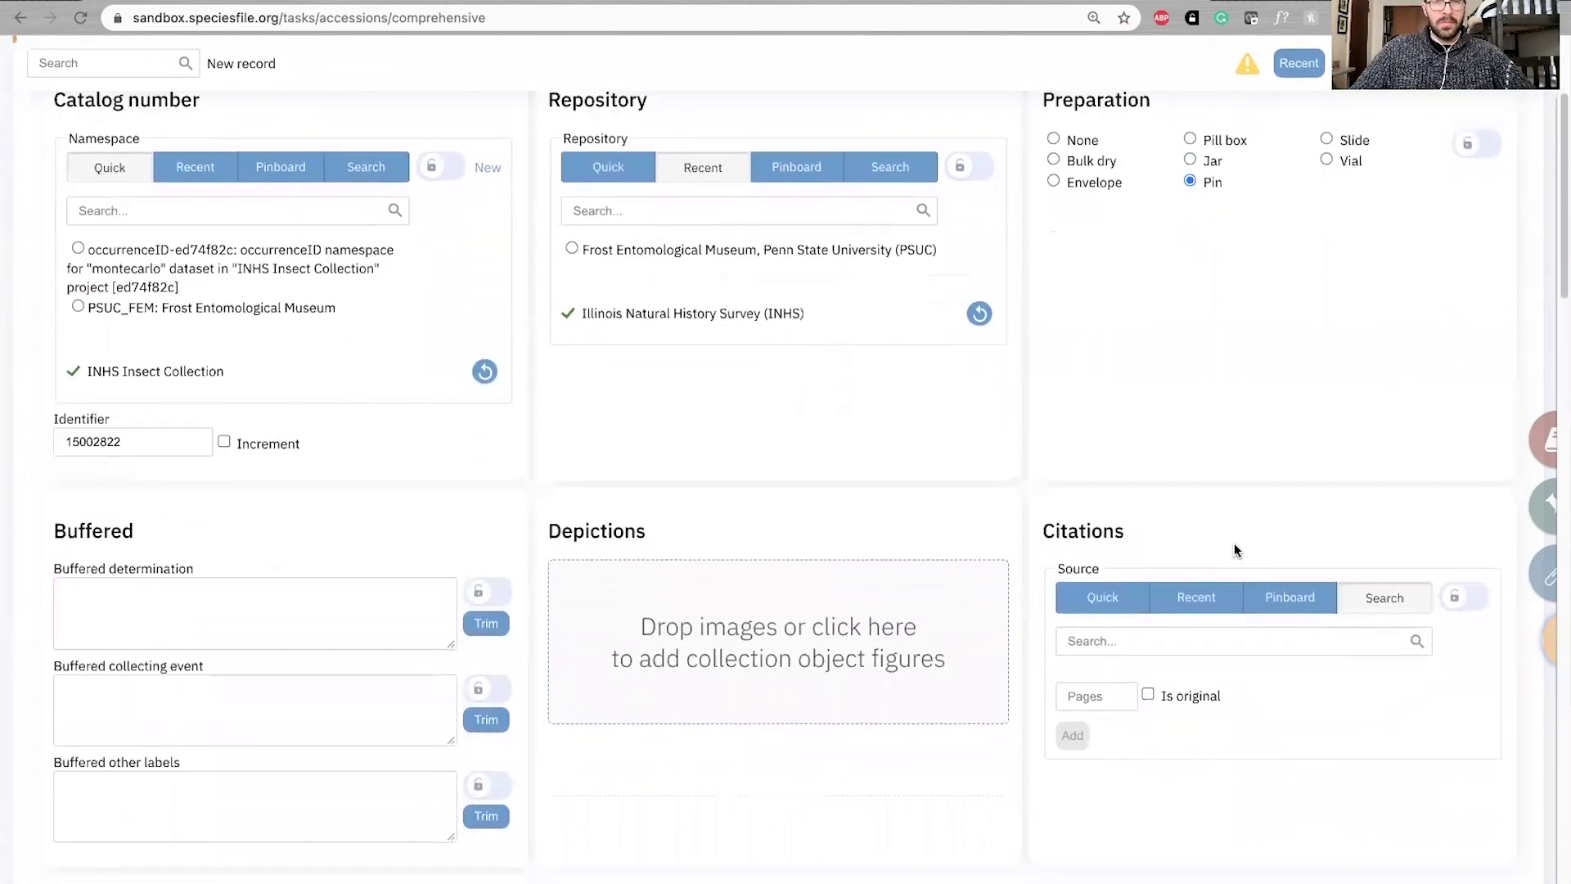
scroll(1092, 497, "up", 3)
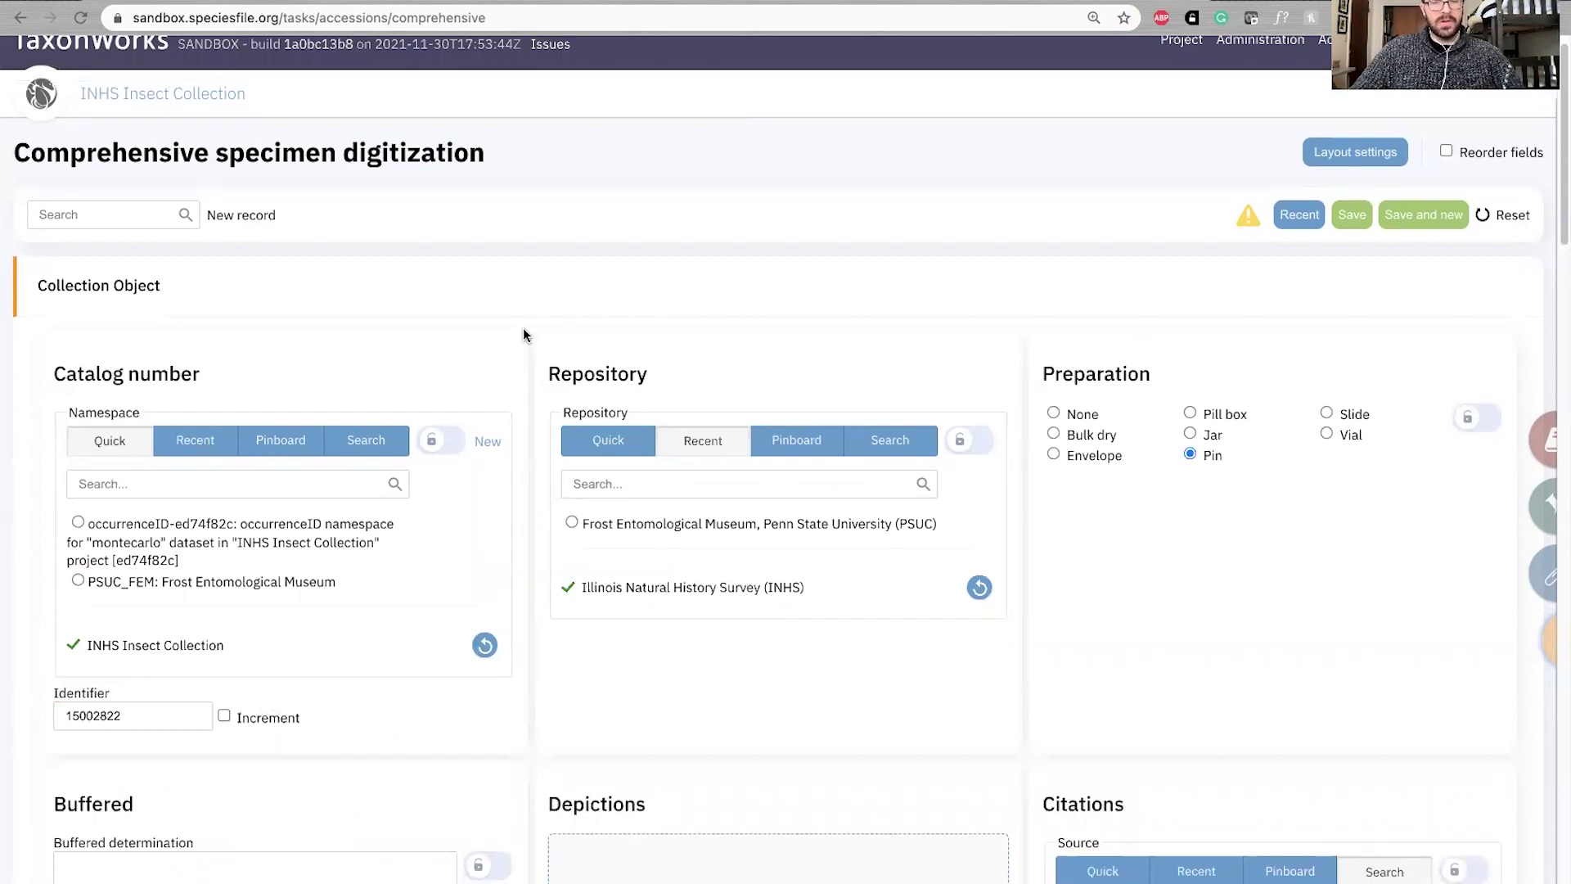
View the keyboard shortcuts help, then save the specimen record with Ctrl+S.
left_click(1546, 649)
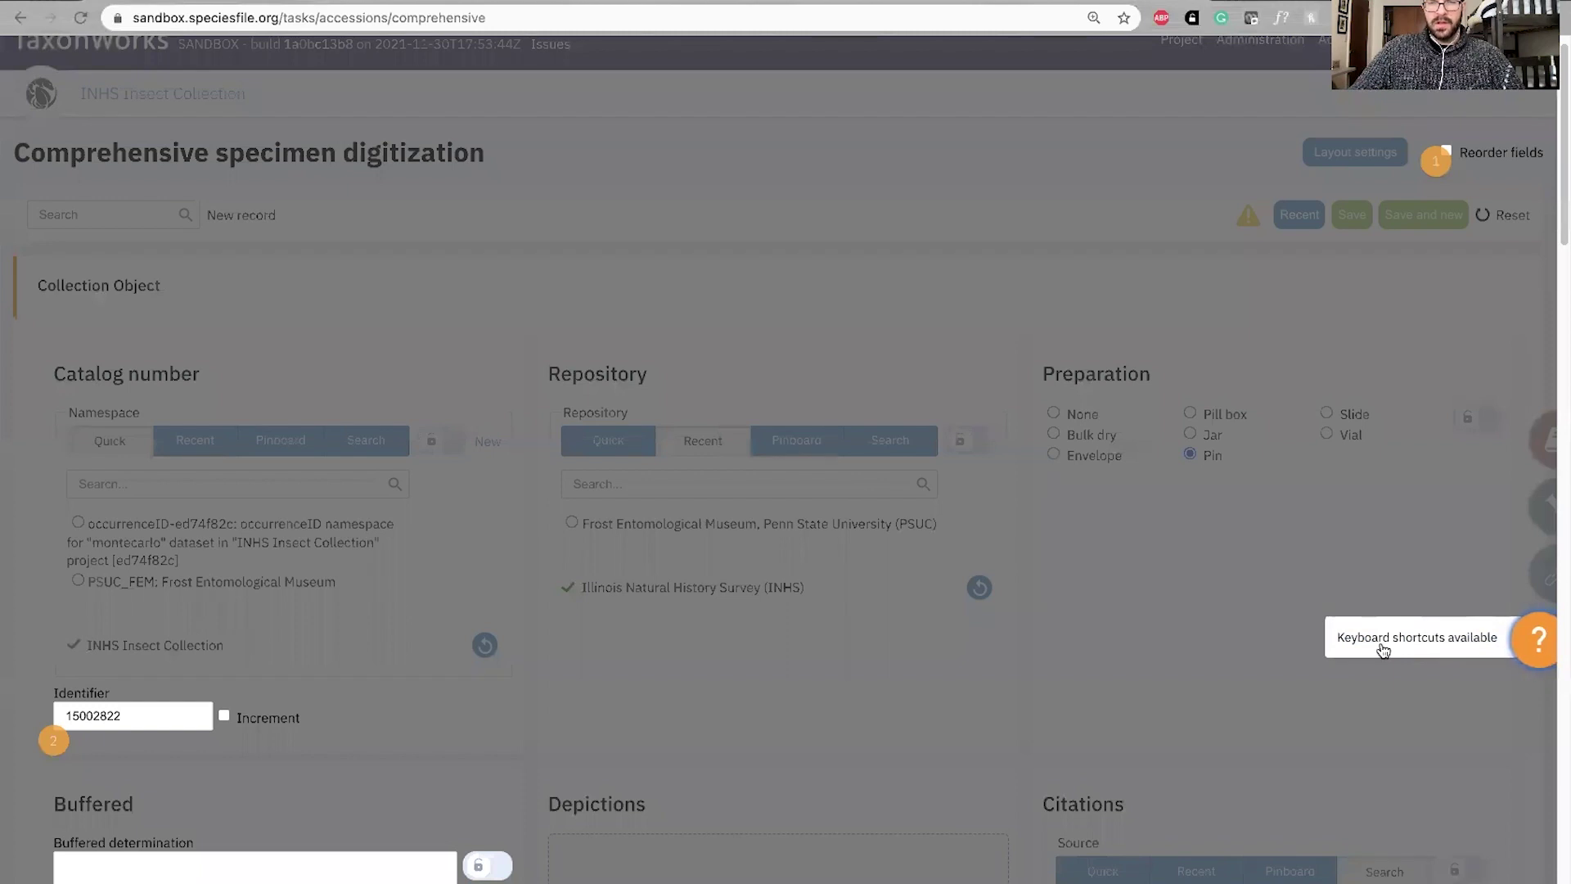
left_click(1411, 635)
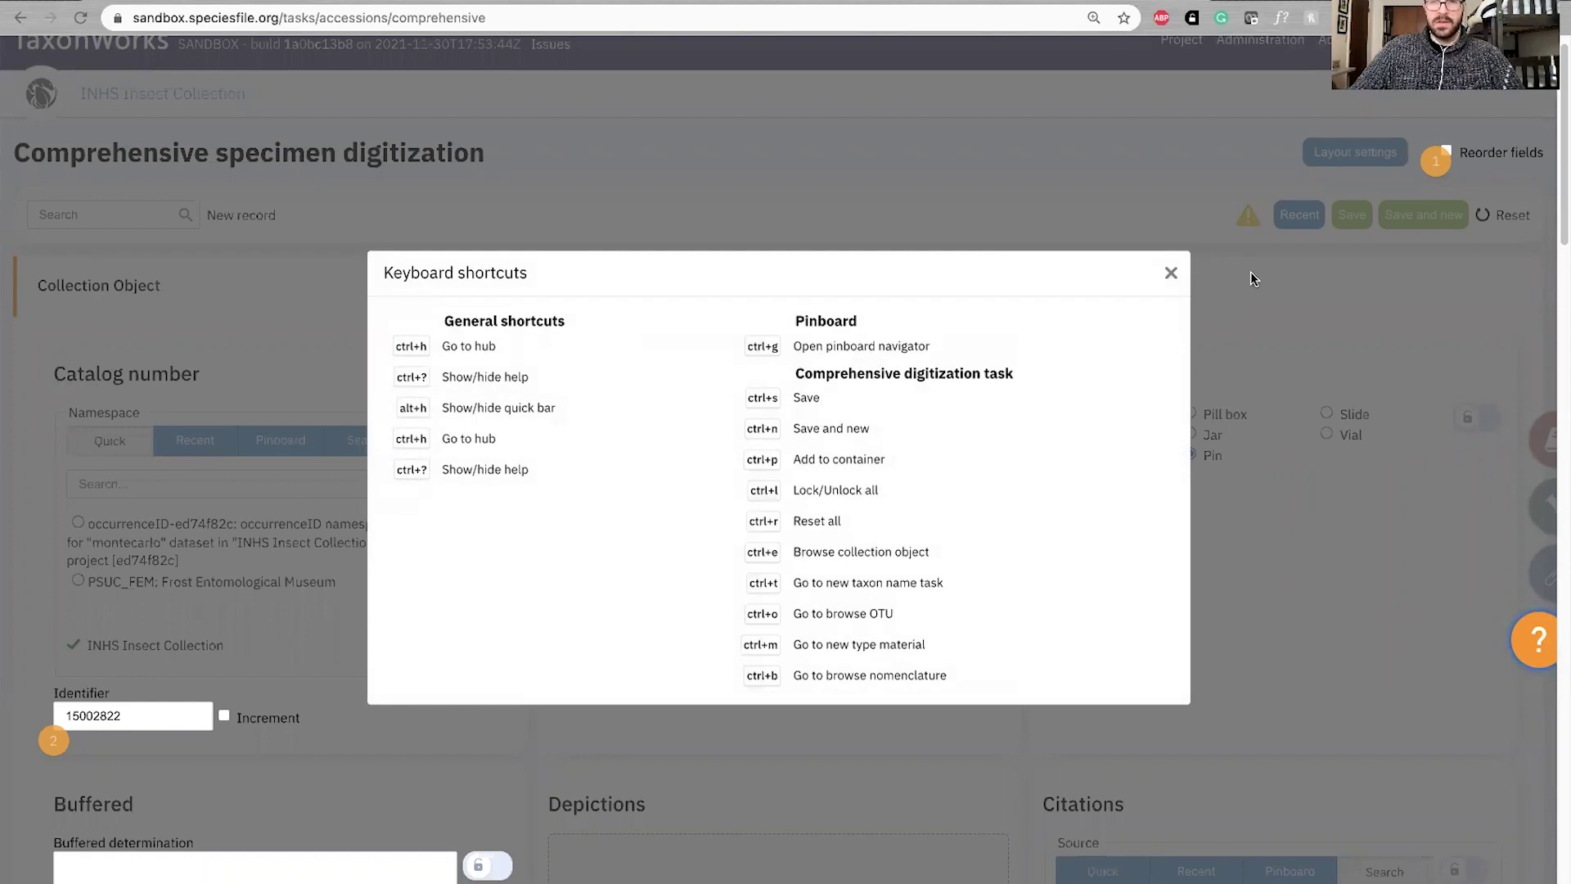
left_click(1173, 275)
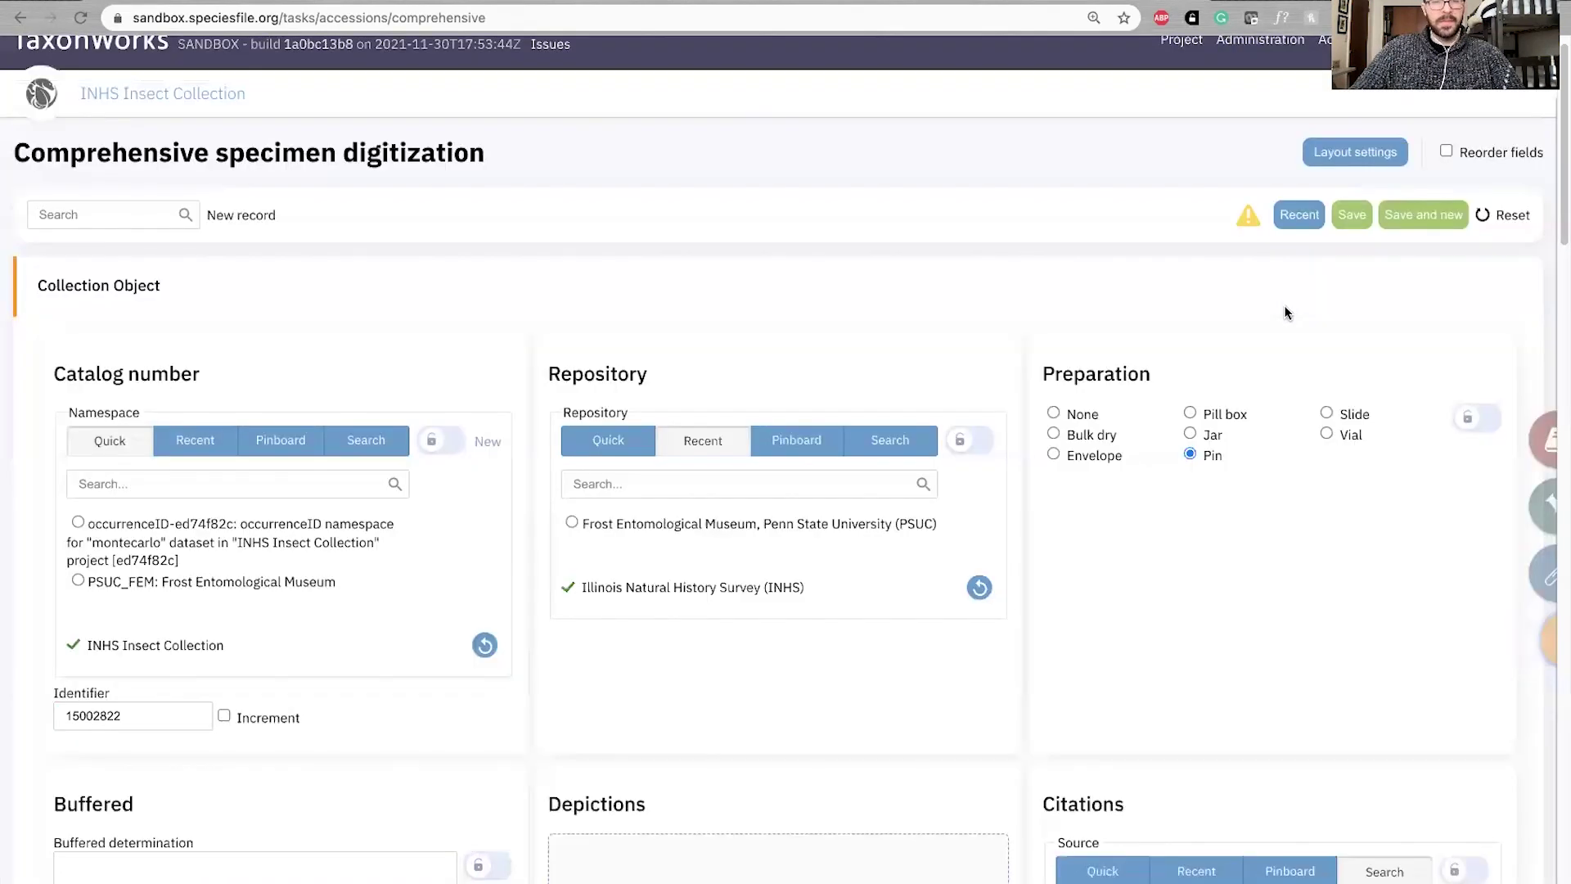
key("ctrl+s")
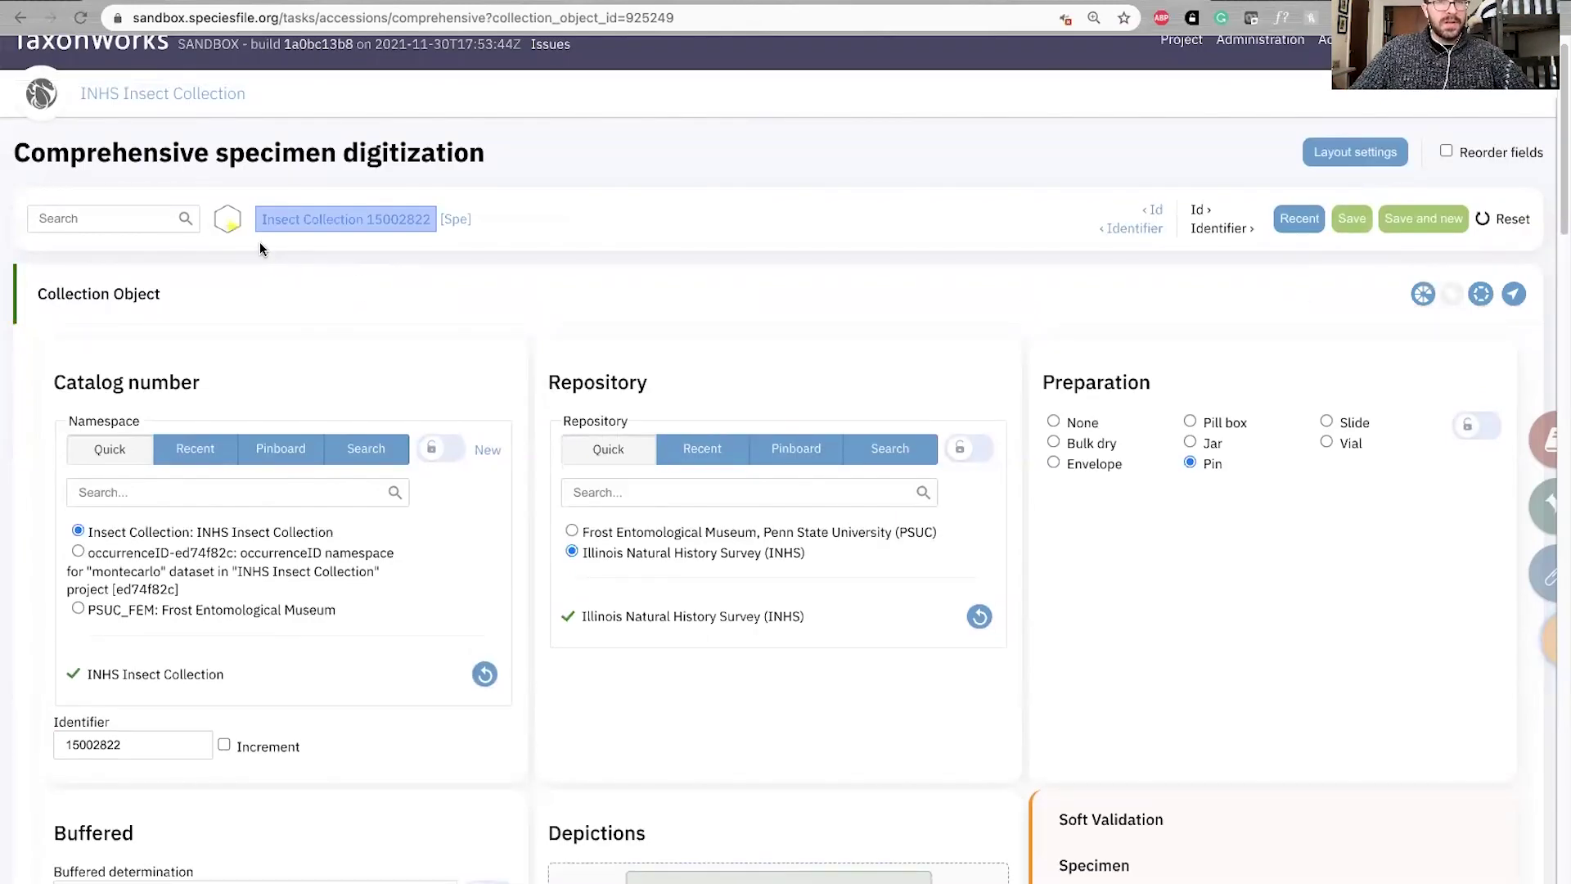
mouse_move(229, 227)
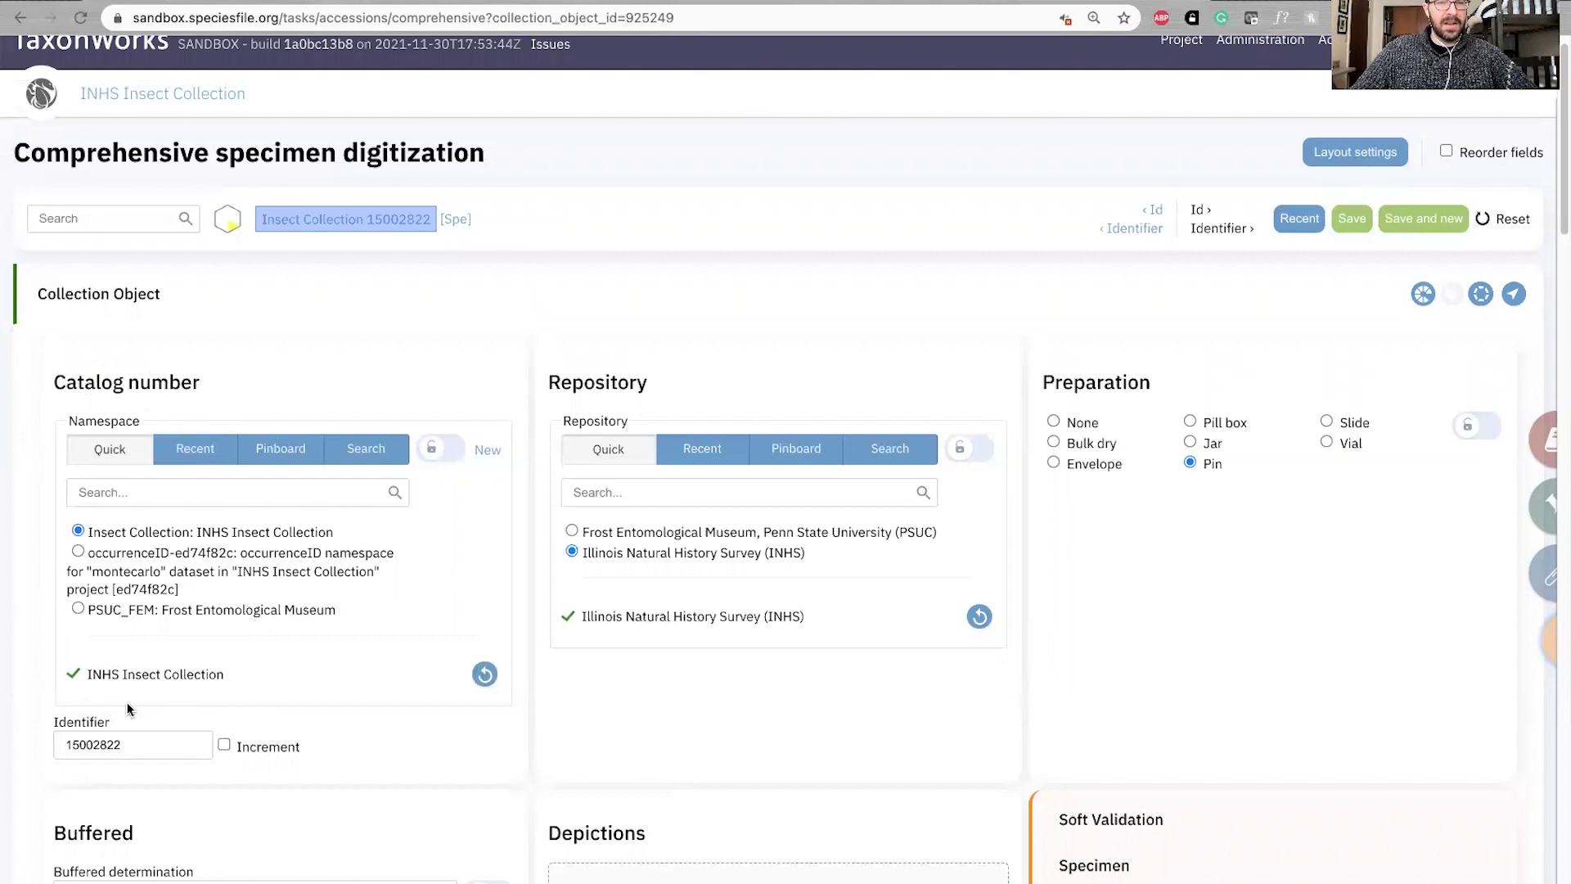
mouse_move(234, 228)
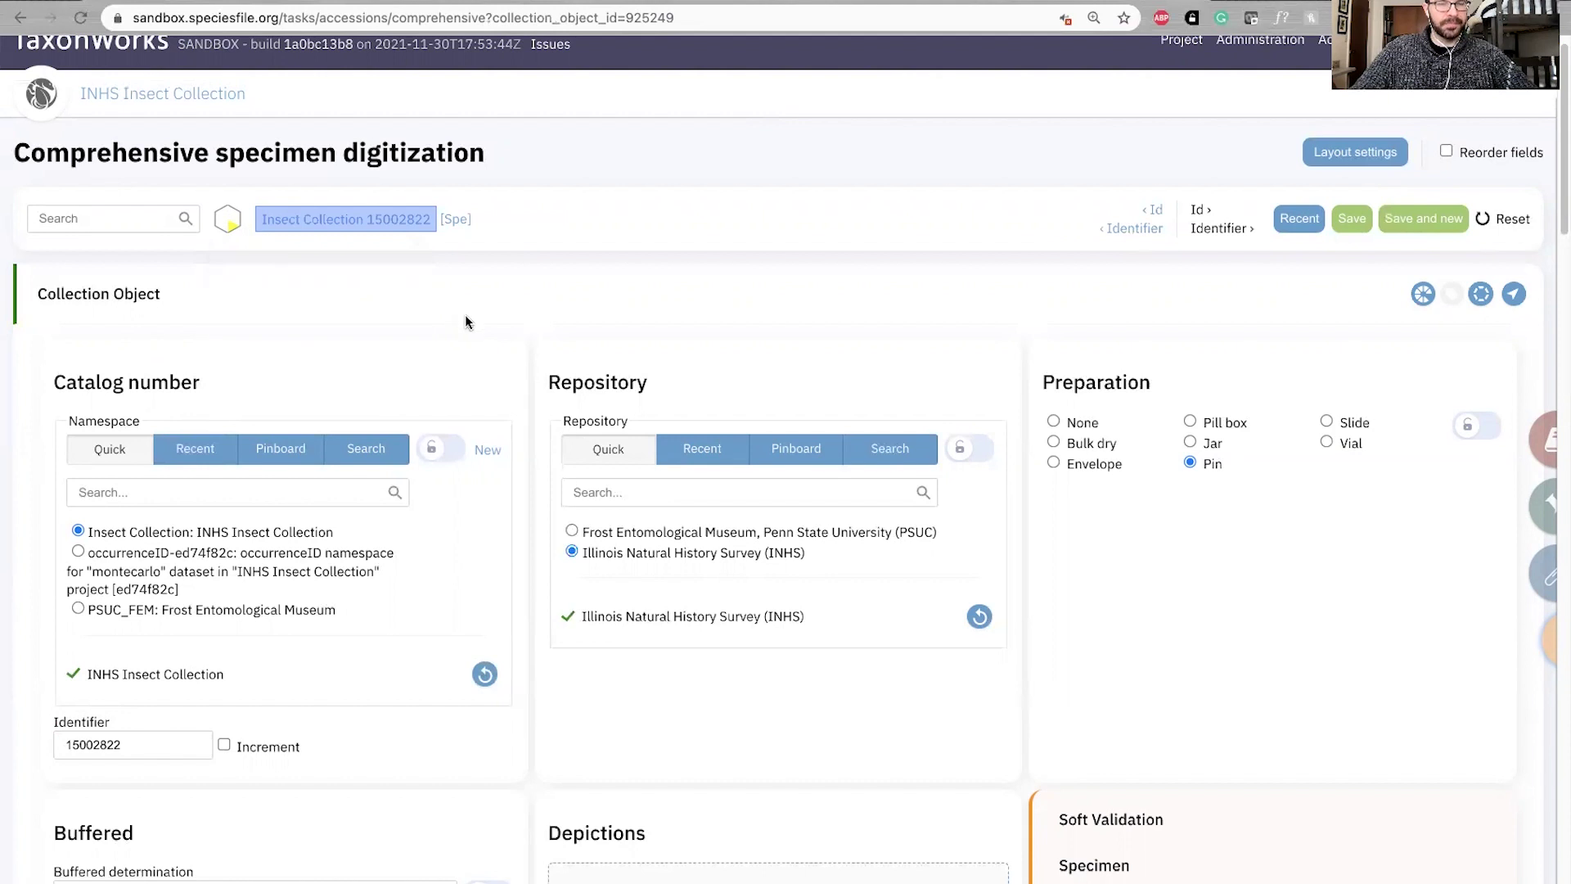
scroll(471, 327, "down", 2)
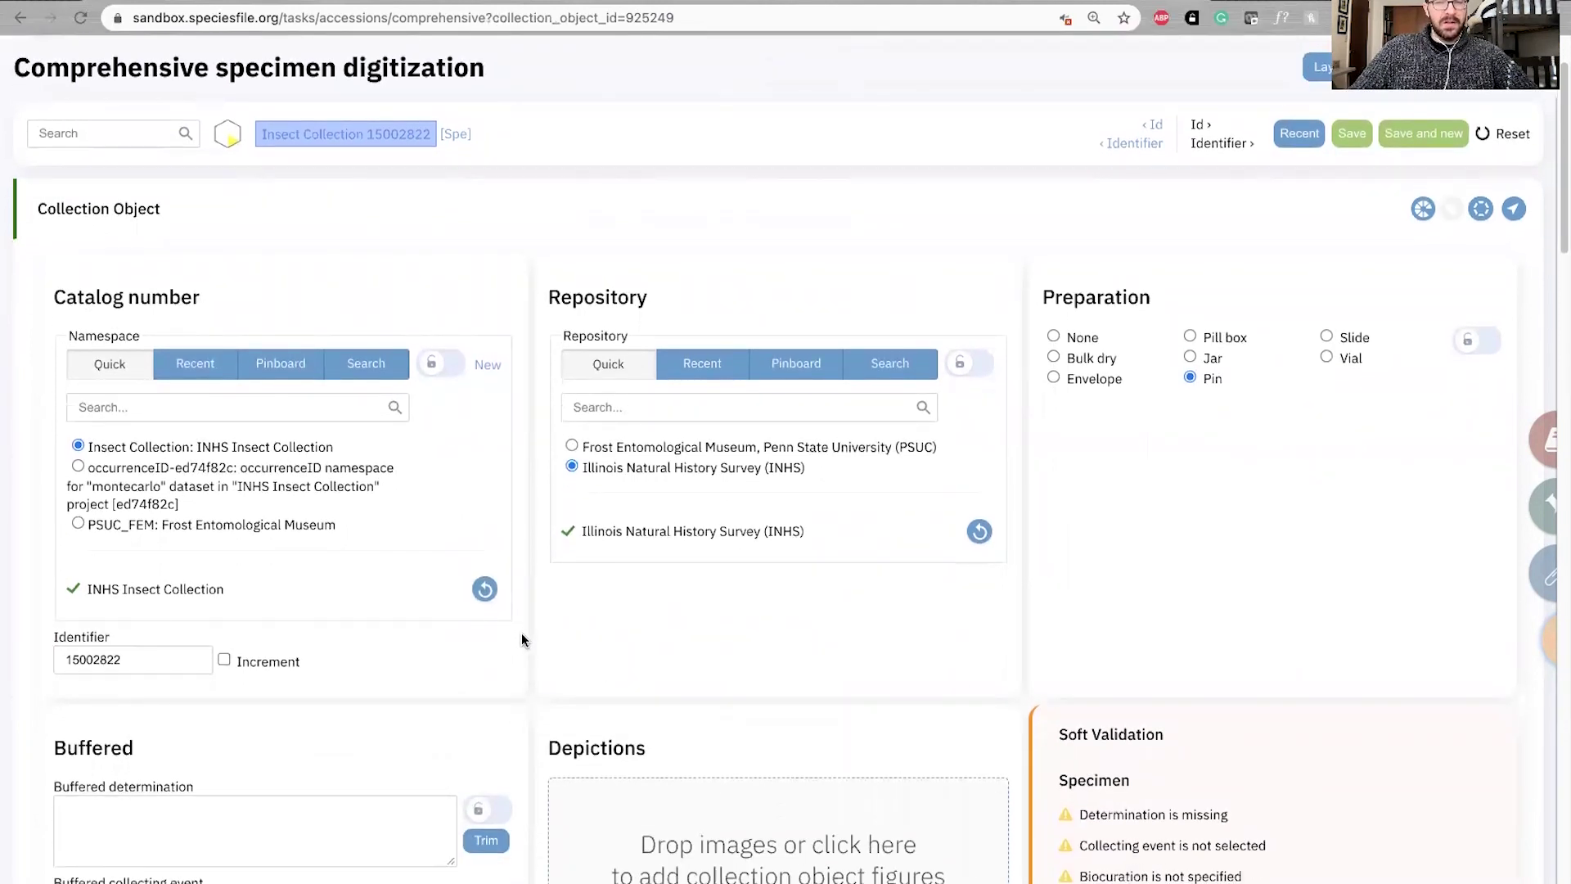
scroll(522, 639, "down", 4)
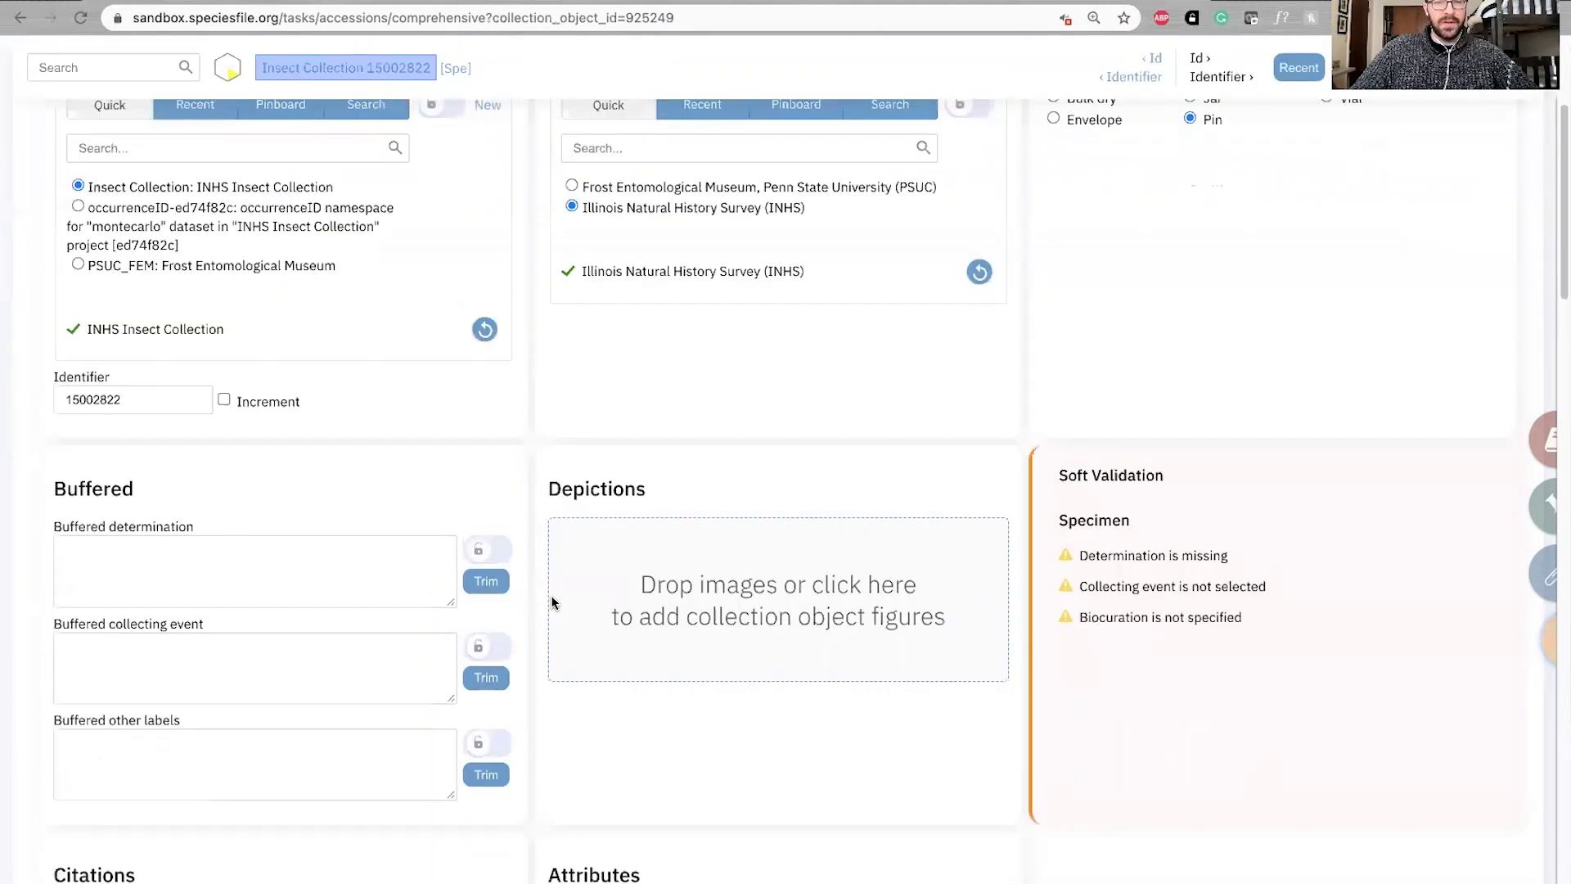
scroll(534, 601, "up", 5)
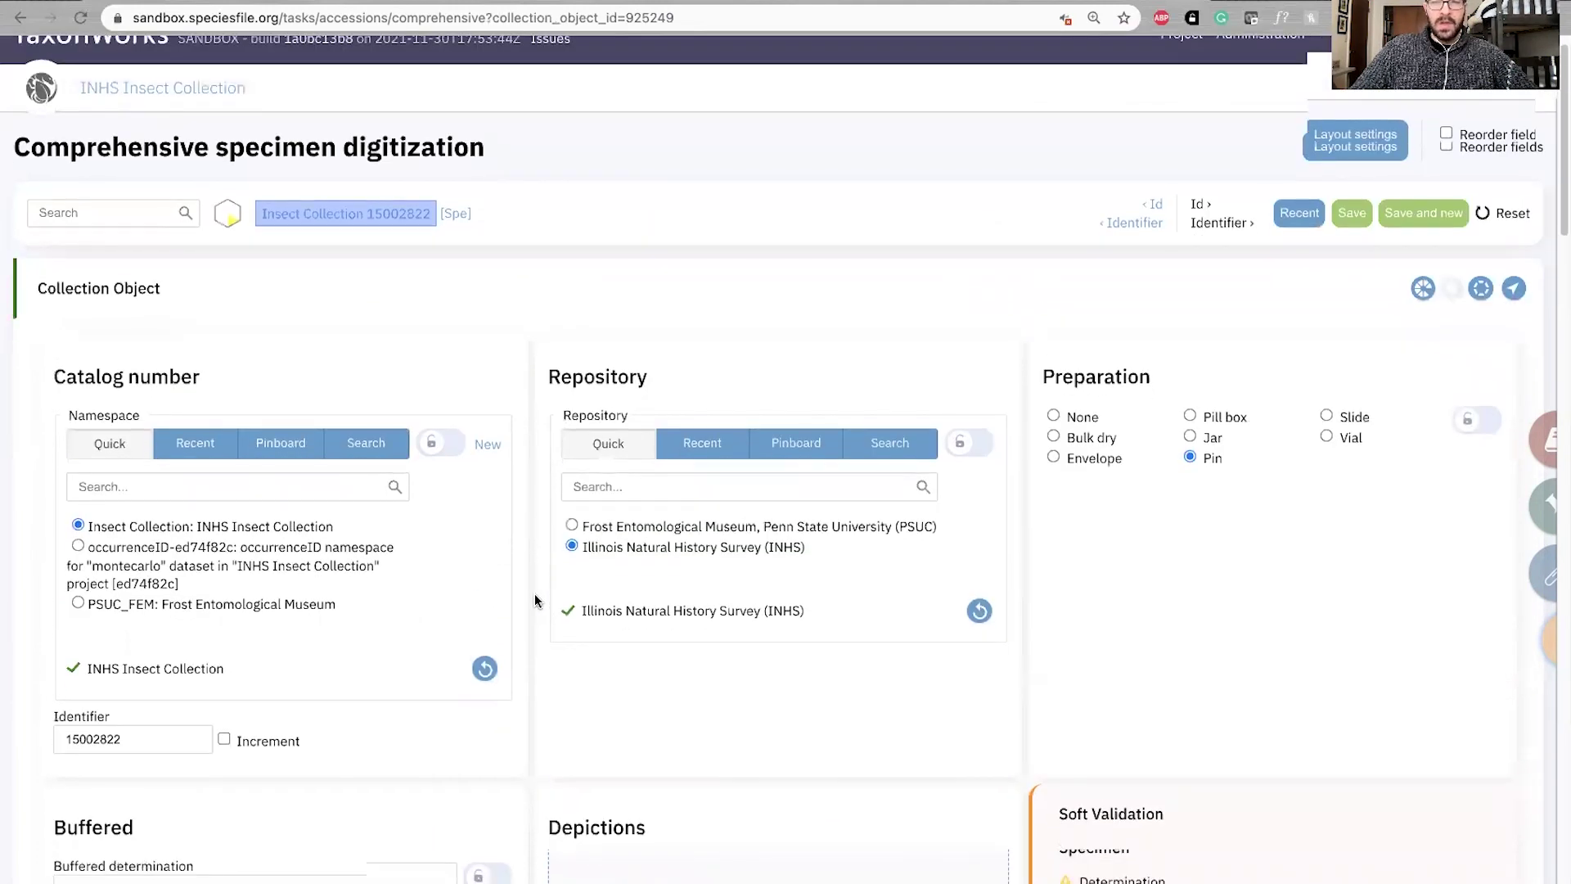
scroll(533, 600, "down", 4)
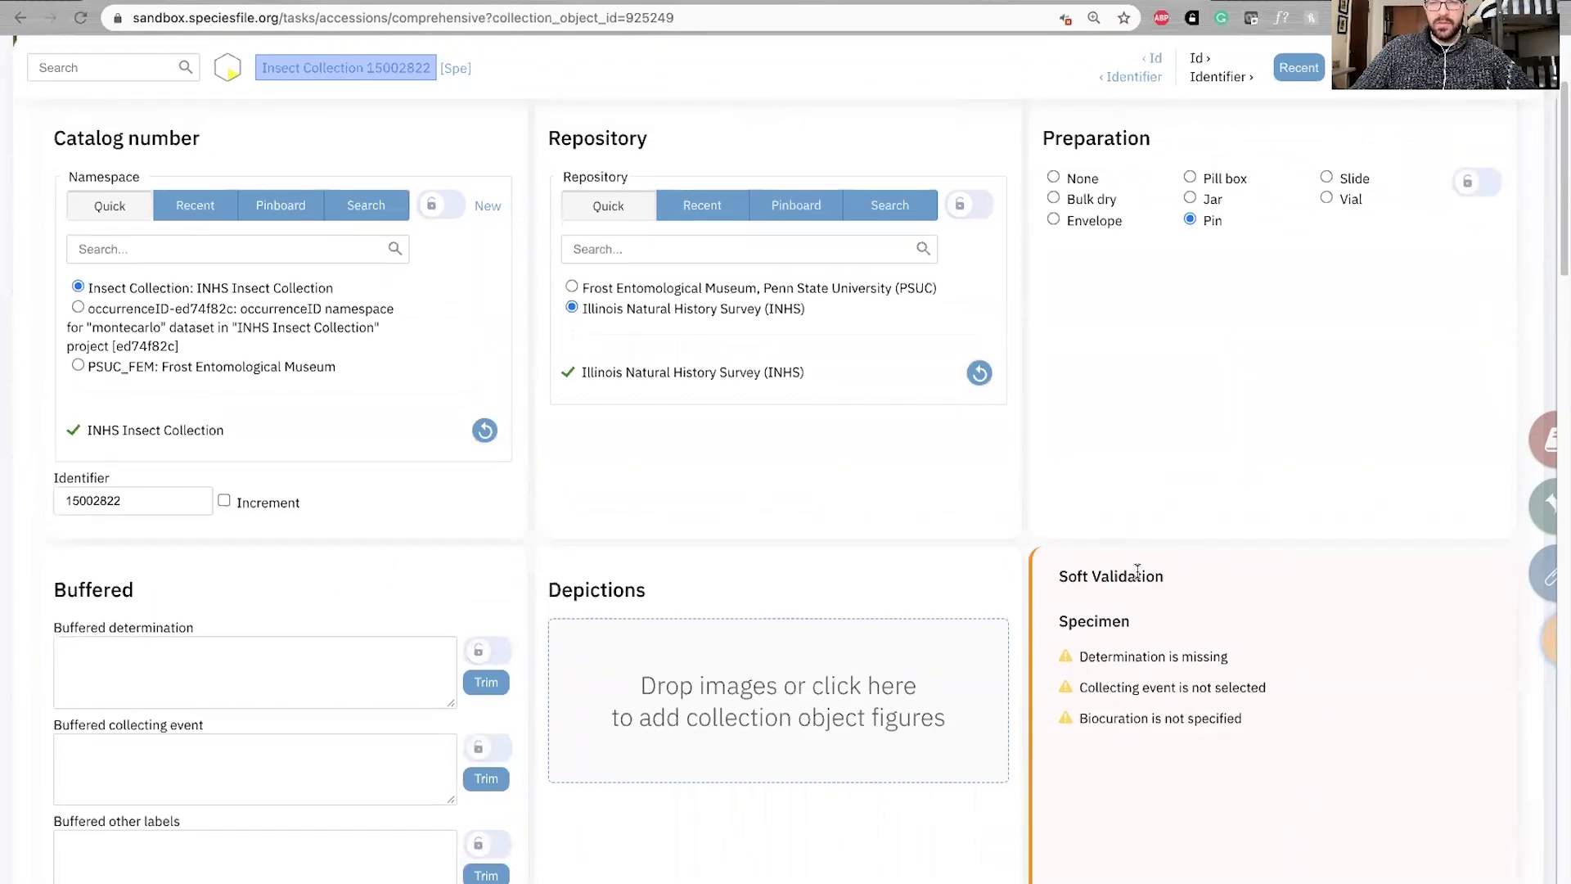
left_click_drag(1058, 578, 1159, 578)
left_click(1161, 577)
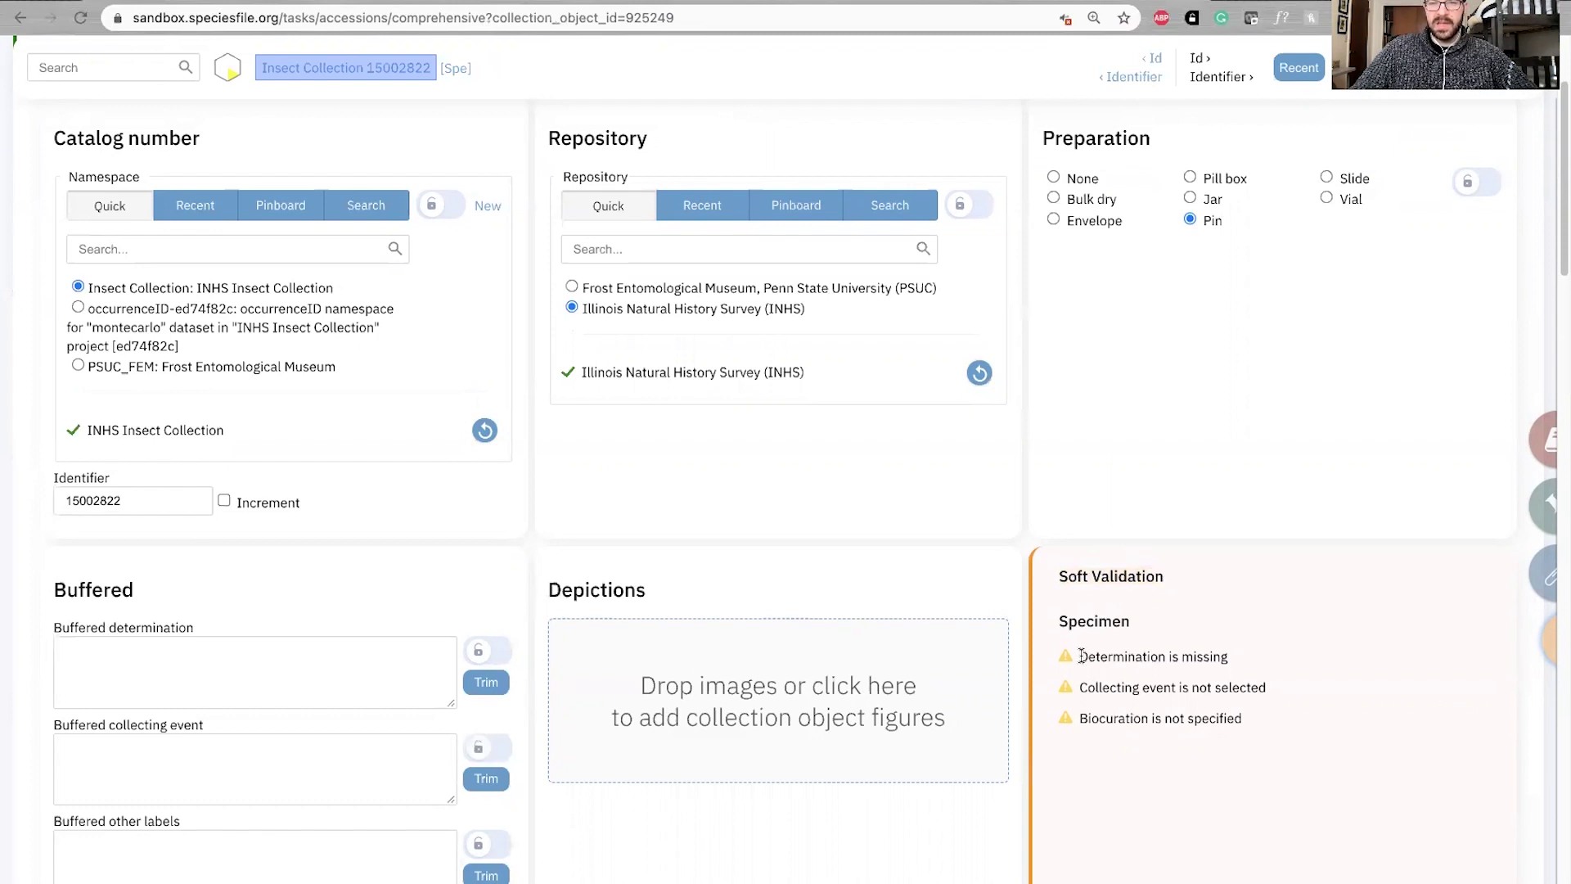
left_click_drag(1082, 656, 1223, 658)
left_click_drag(1078, 687, 1270, 686)
left_click_drag(1080, 718, 1241, 724)
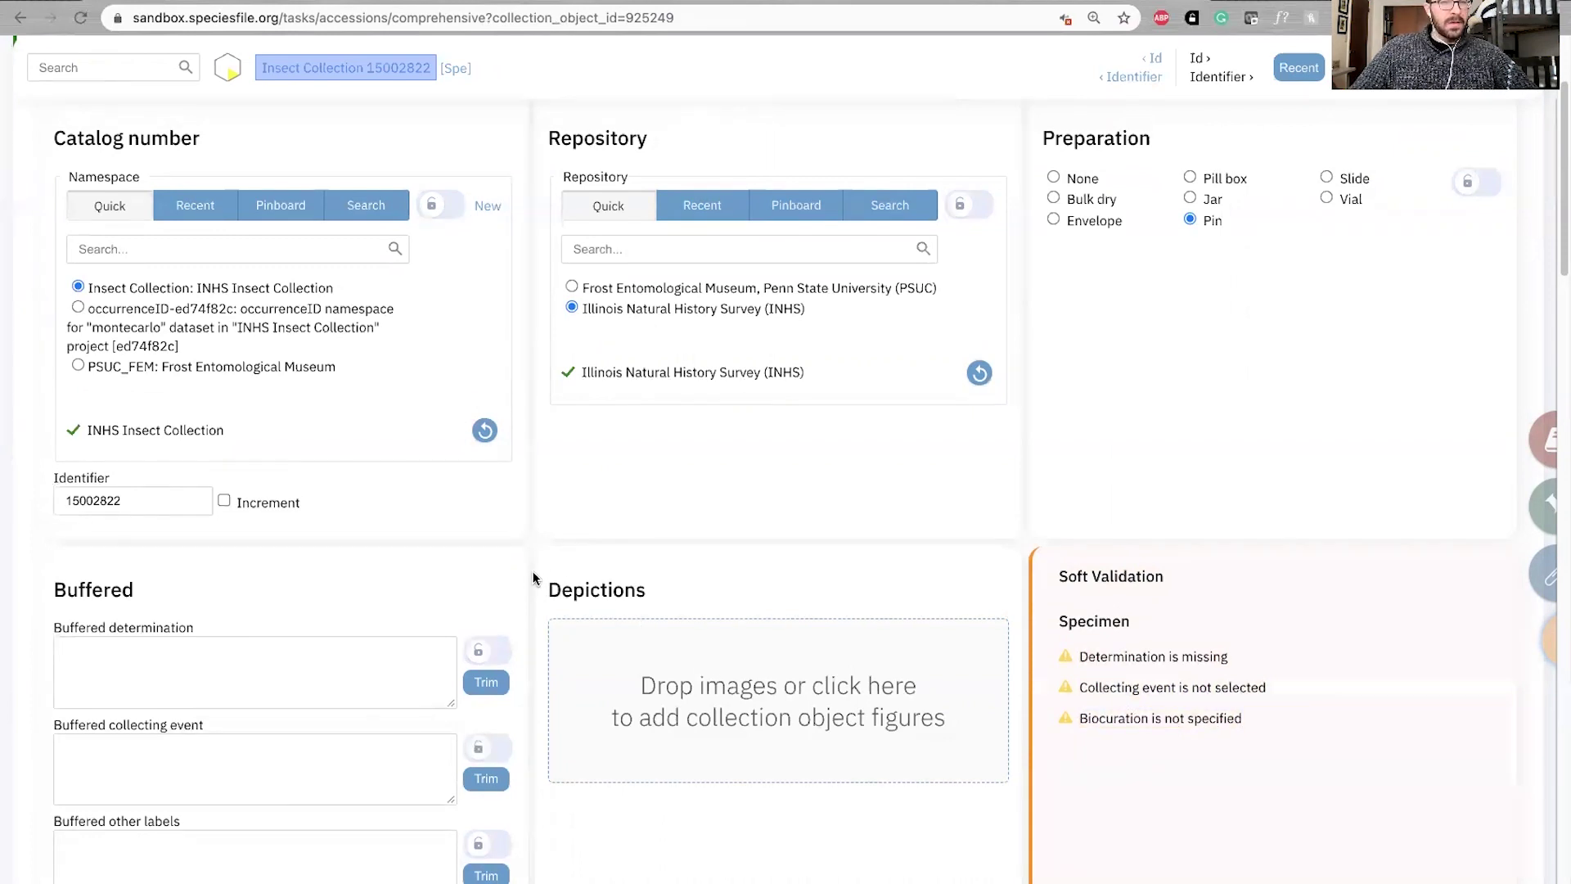
scroll(531, 577, "down", 1)
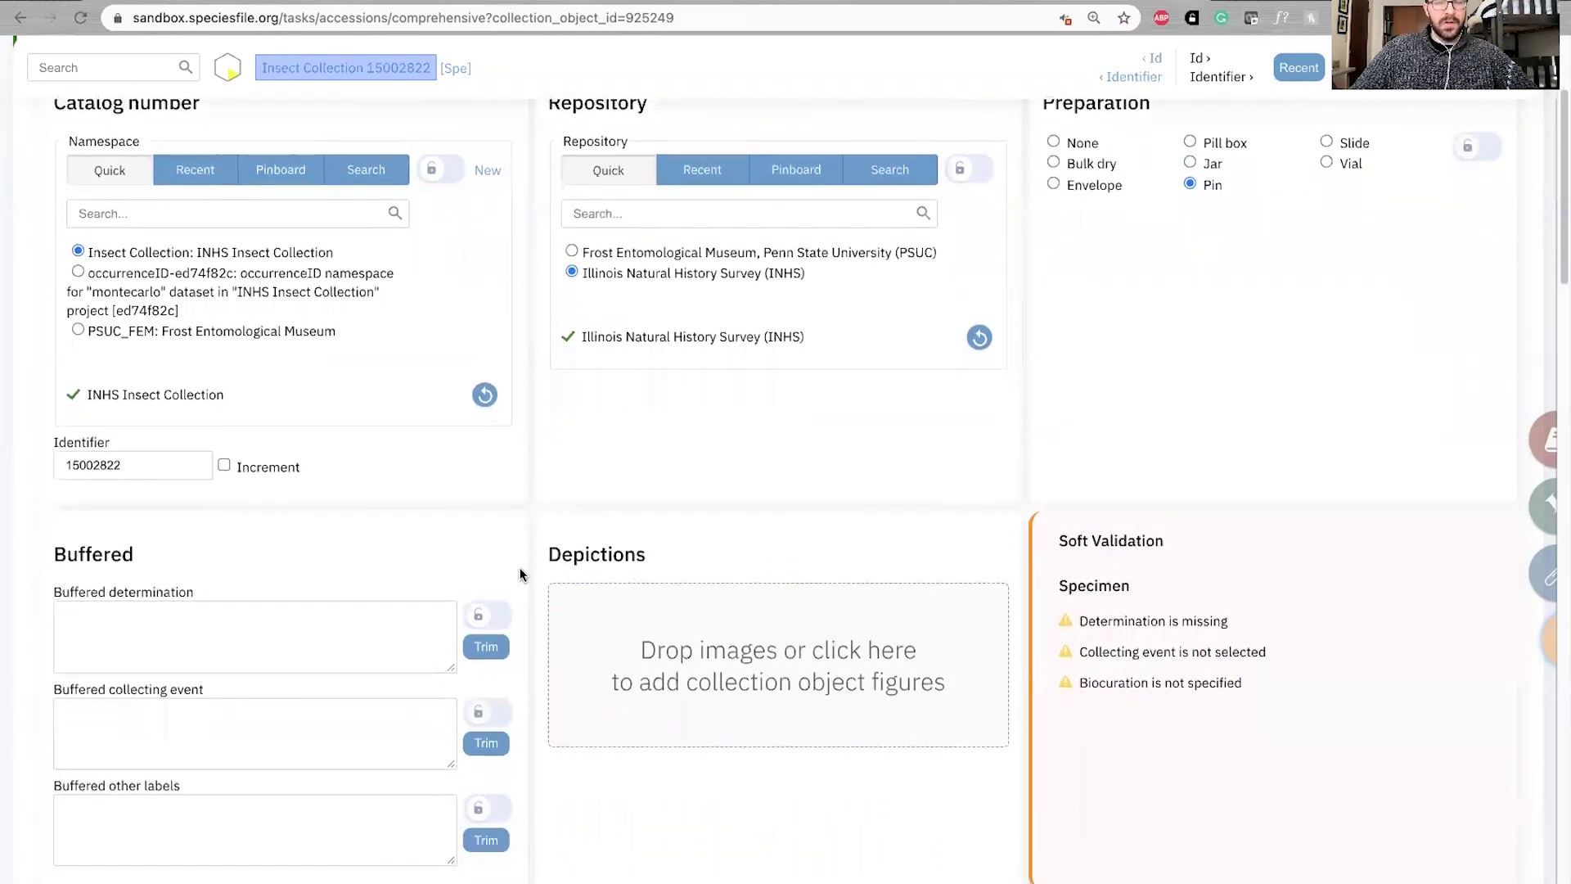
scroll(519, 573, "down", 1)
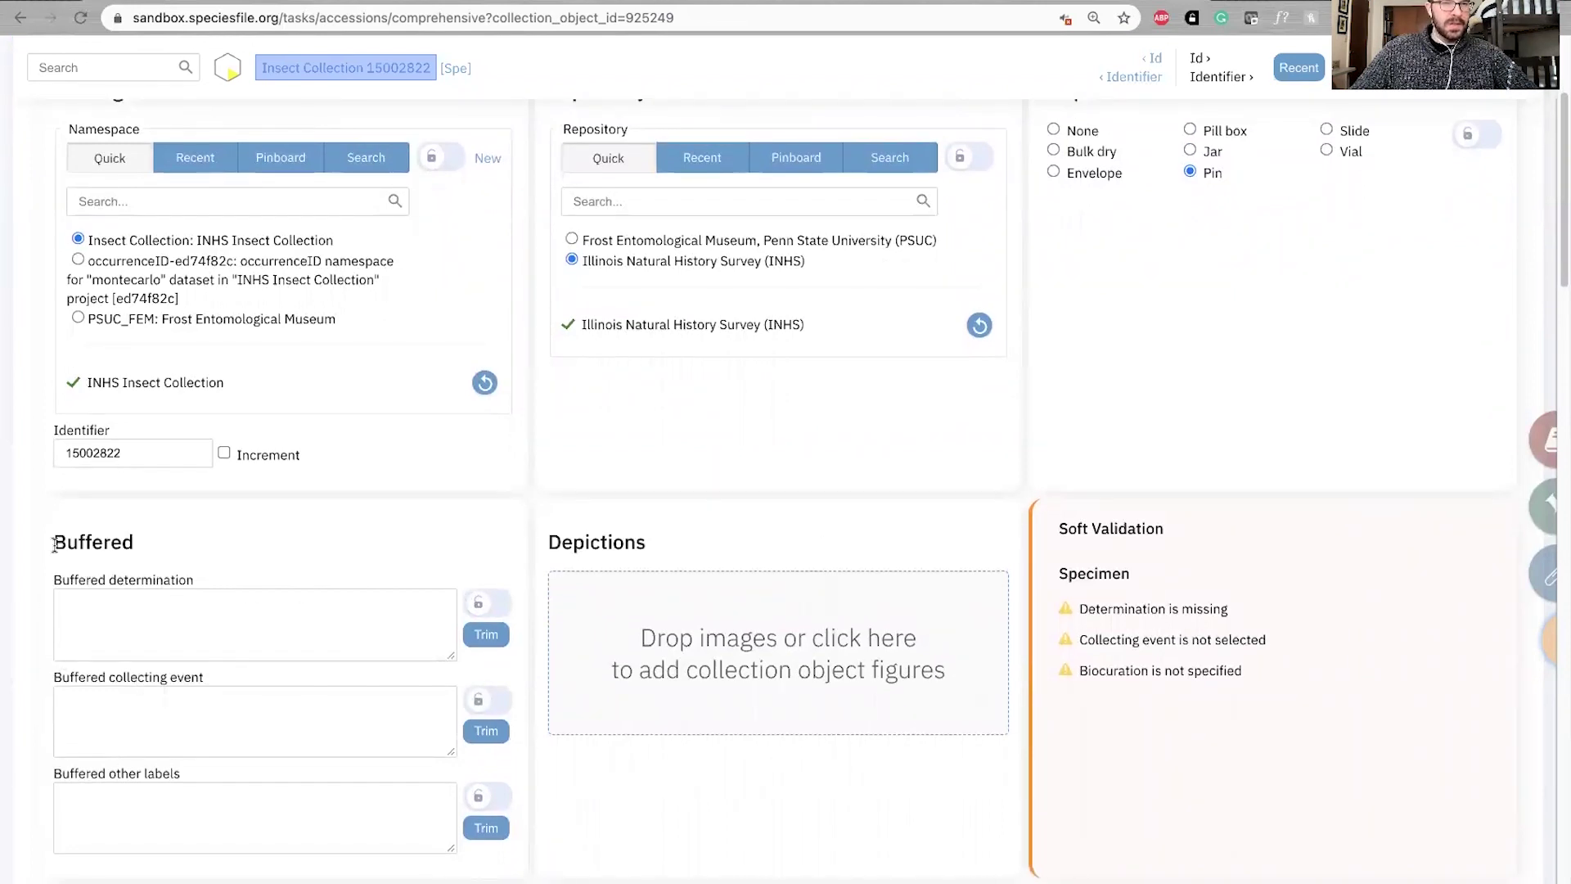
left_click_drag(54, 544, 131, 551)
left_click(130, 535)
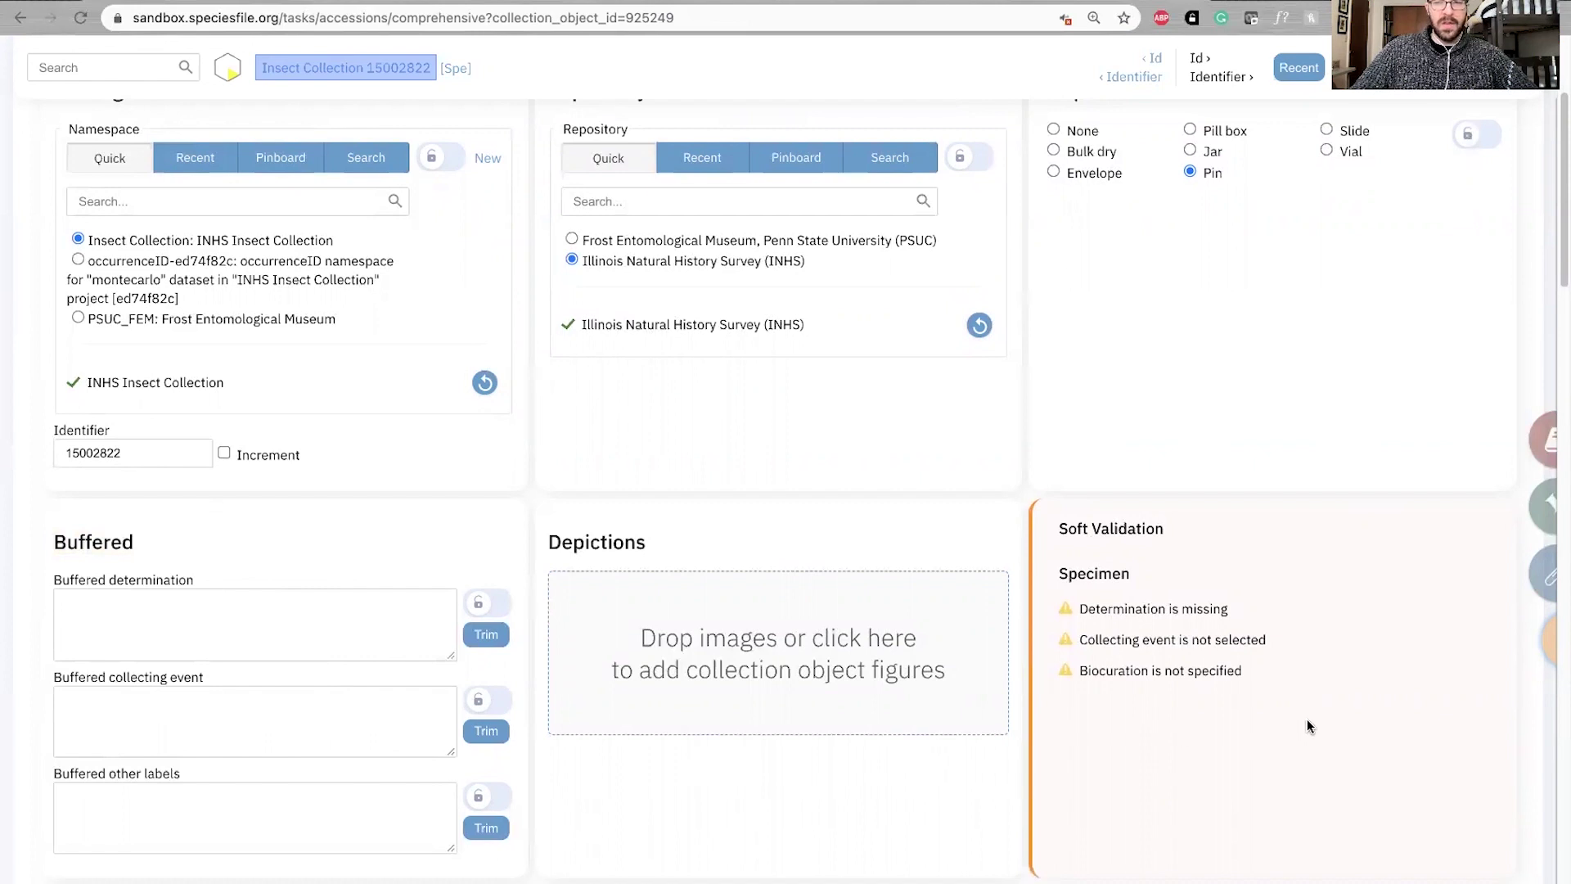
Copy the first stored label text from the clipboard panel.
left_click(1544, 576)
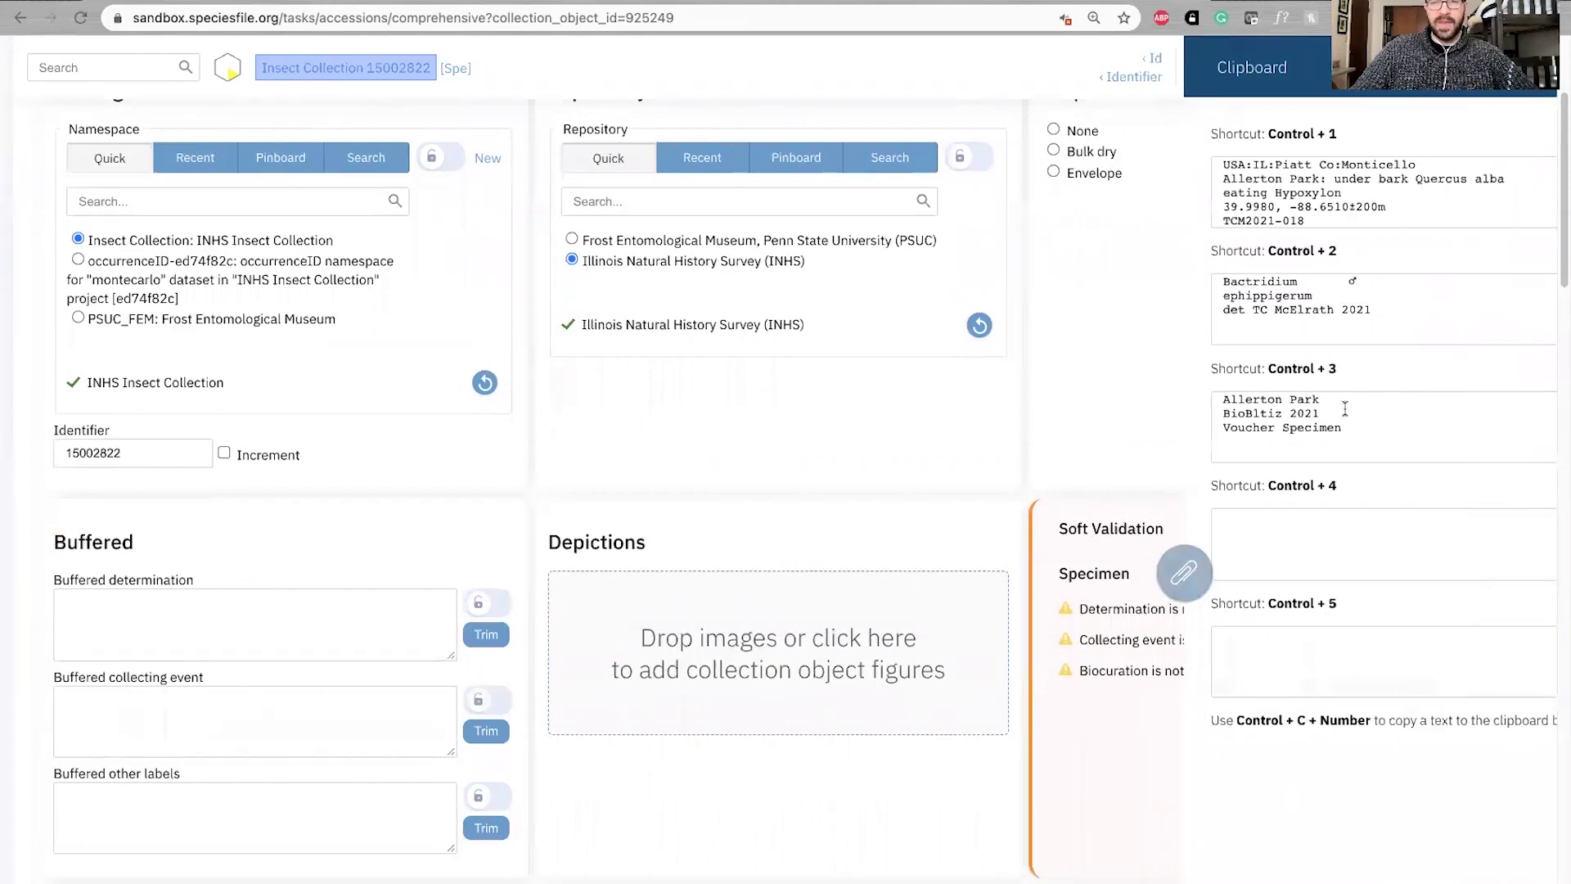
left_click(1309, 217)
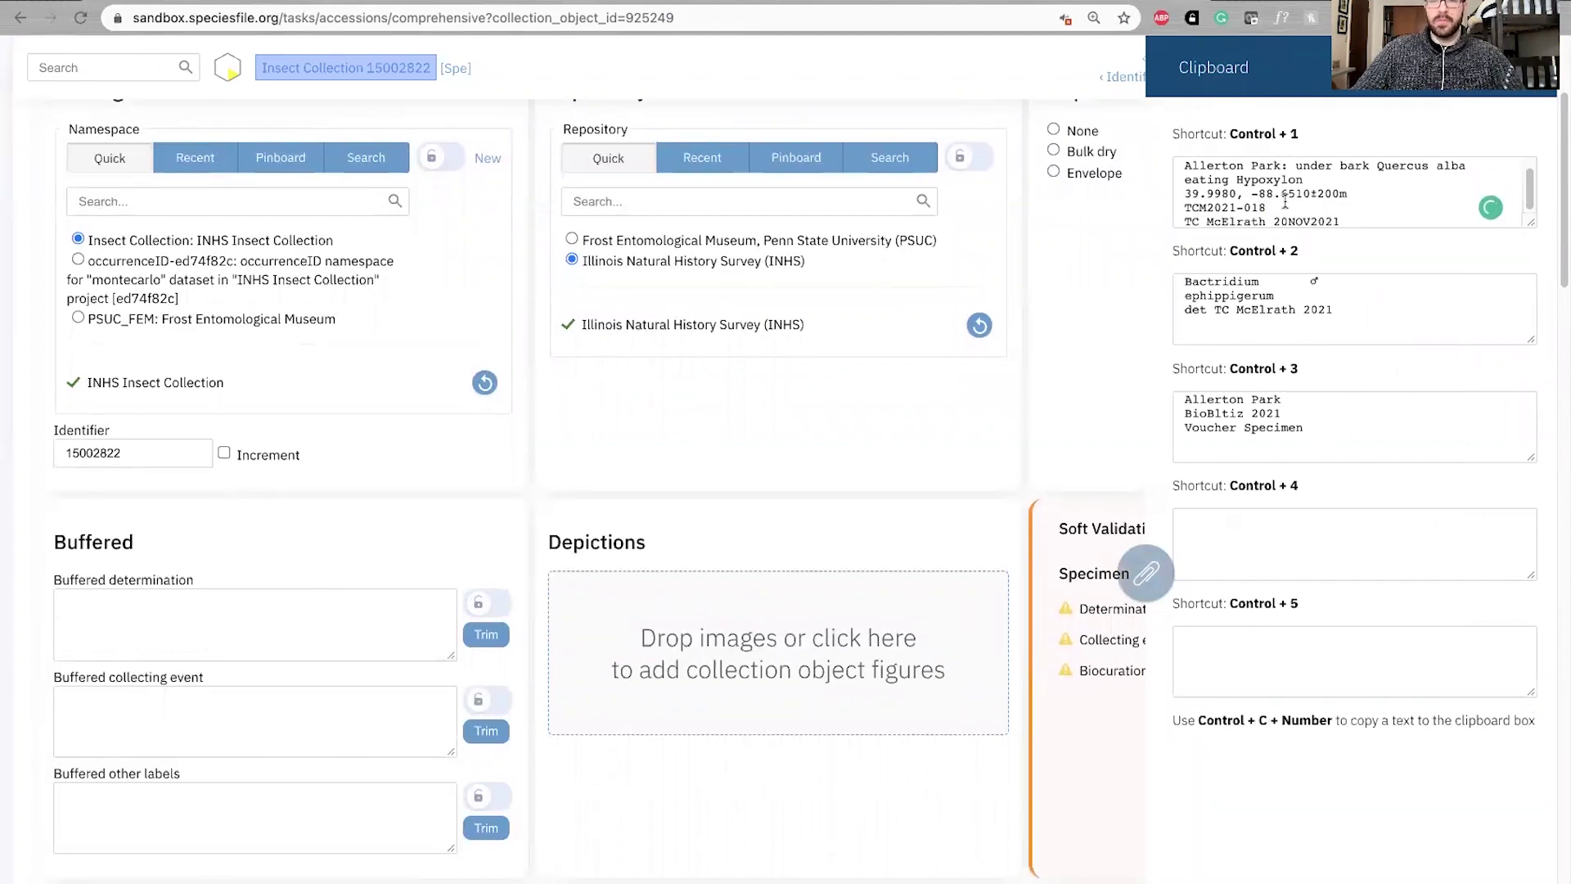
key("ctrl+a")
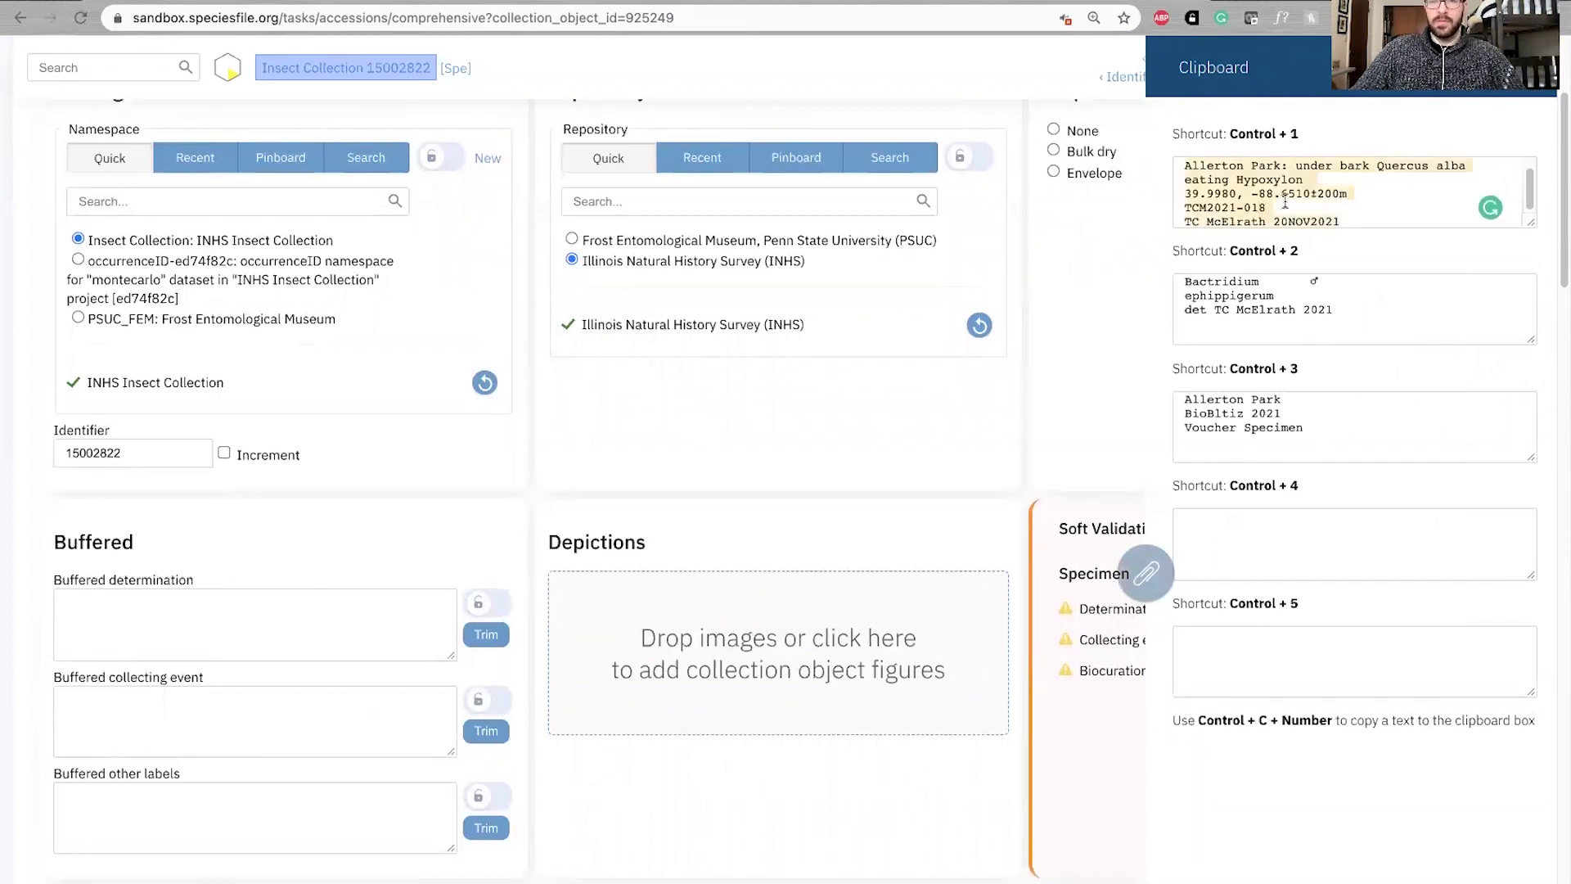
left_click(1150, 575)
left_click(164, 630)
left_click(245, 736)
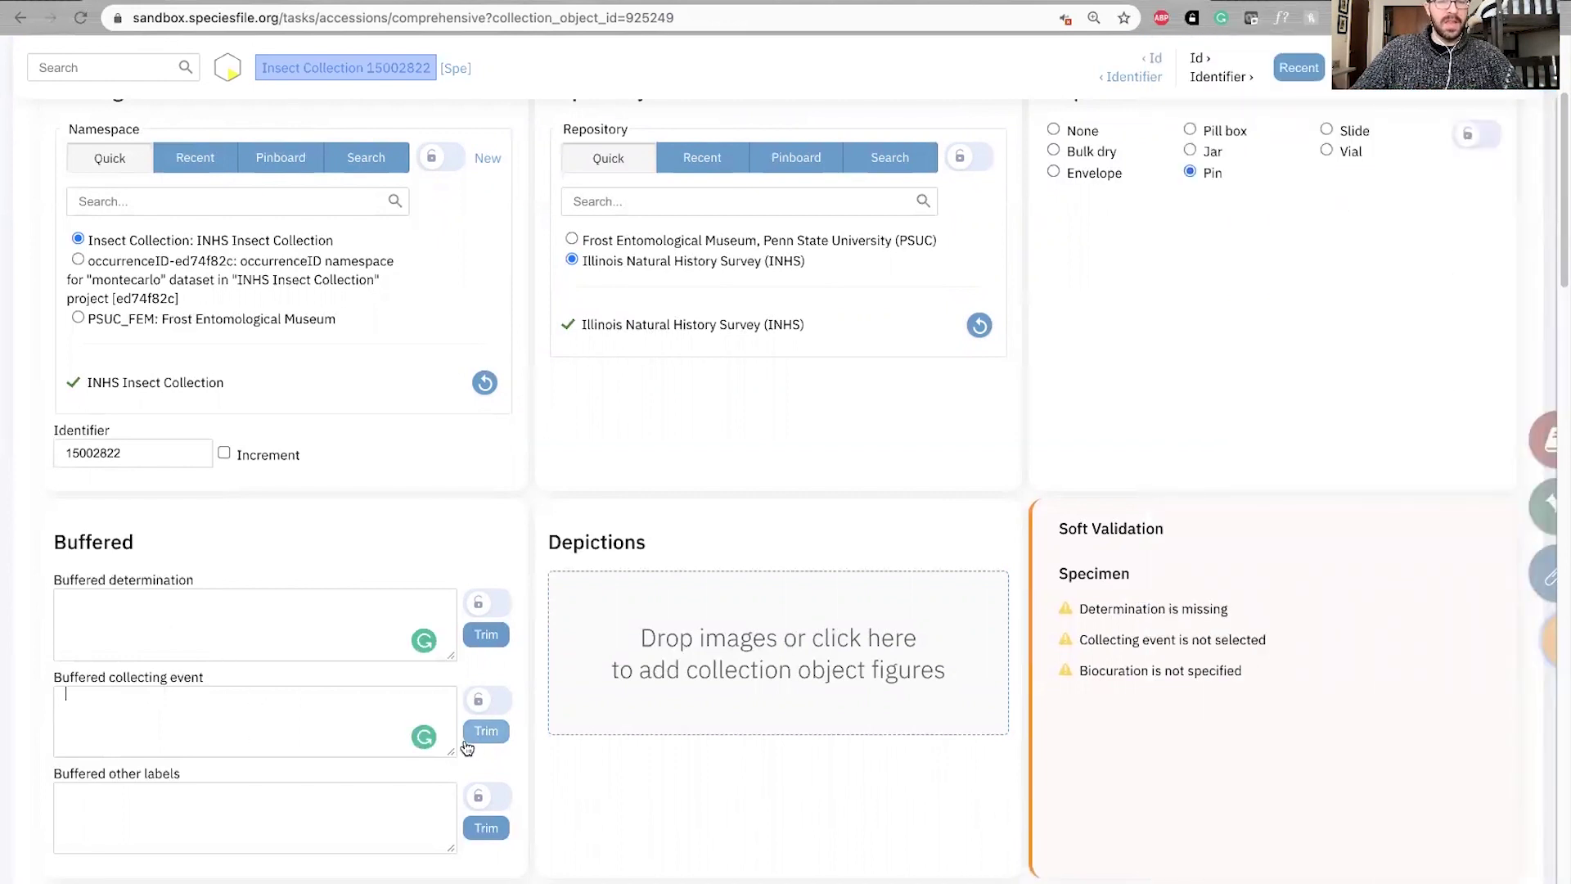
left_click_drag(450, 750, 467, 787)
scroll(477, 660, "down", 1)
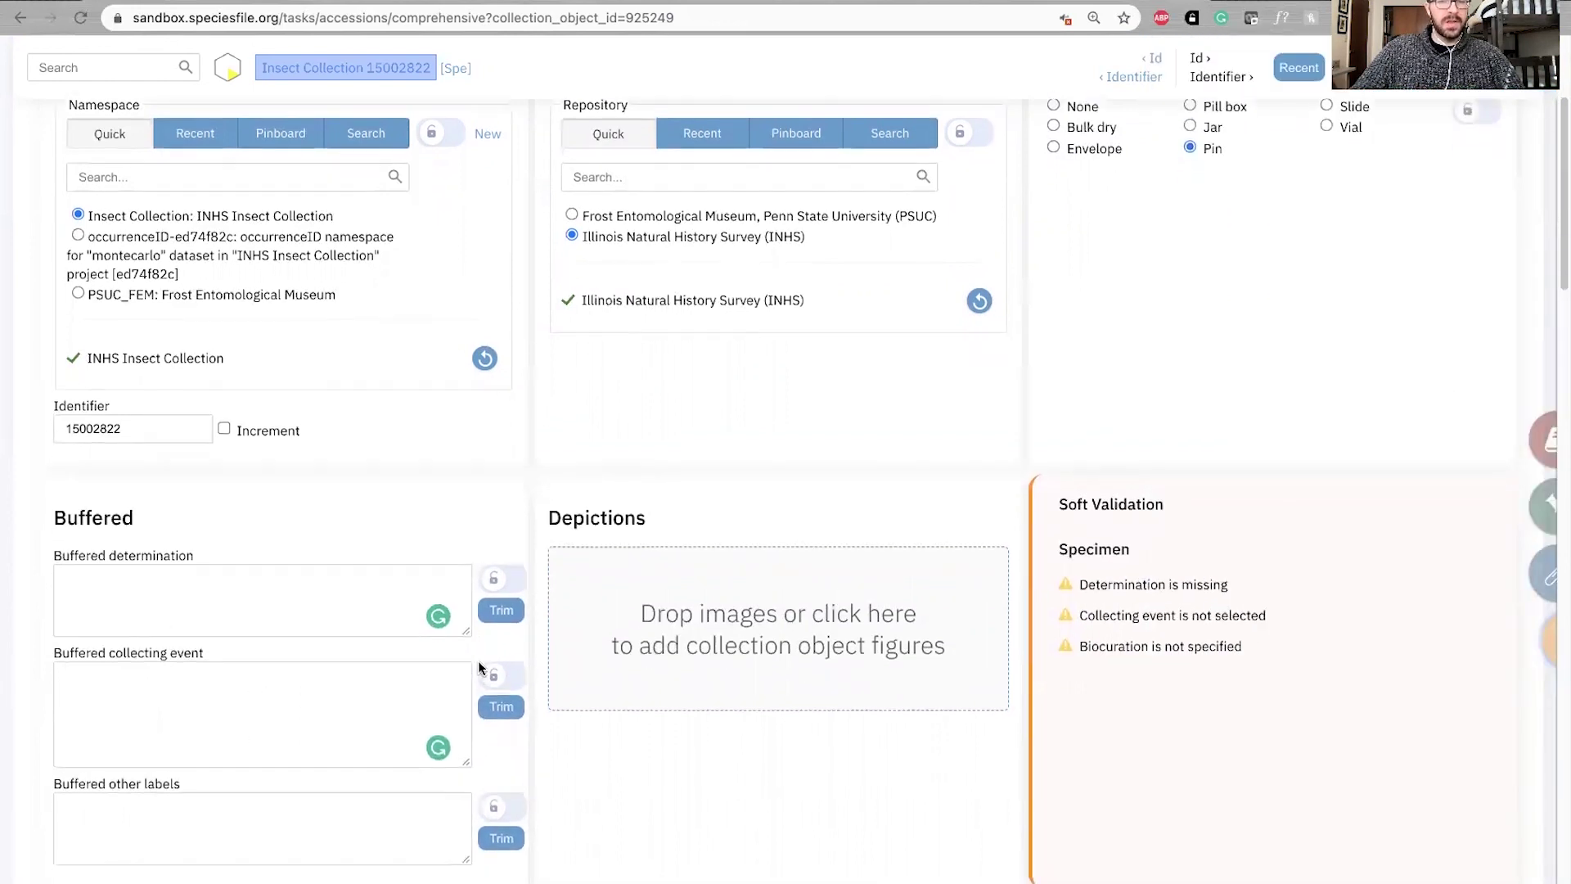
scroll(474, 690, "down", 1)
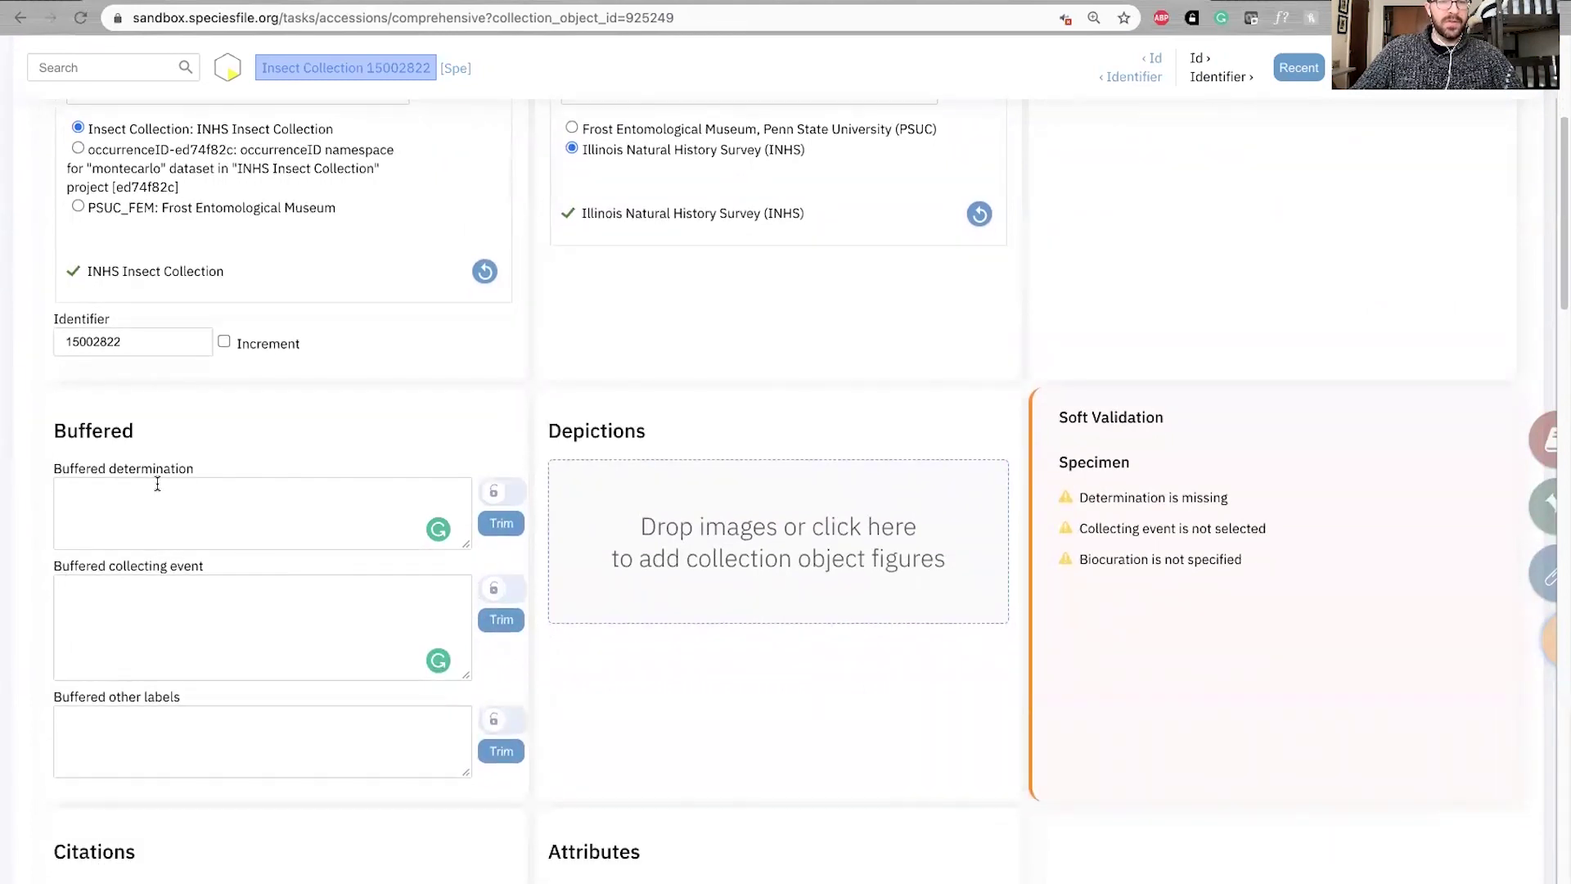
Paste the collecting event label text into Buffered collecting event.
left_click_drag(108, 464, 200, 471)
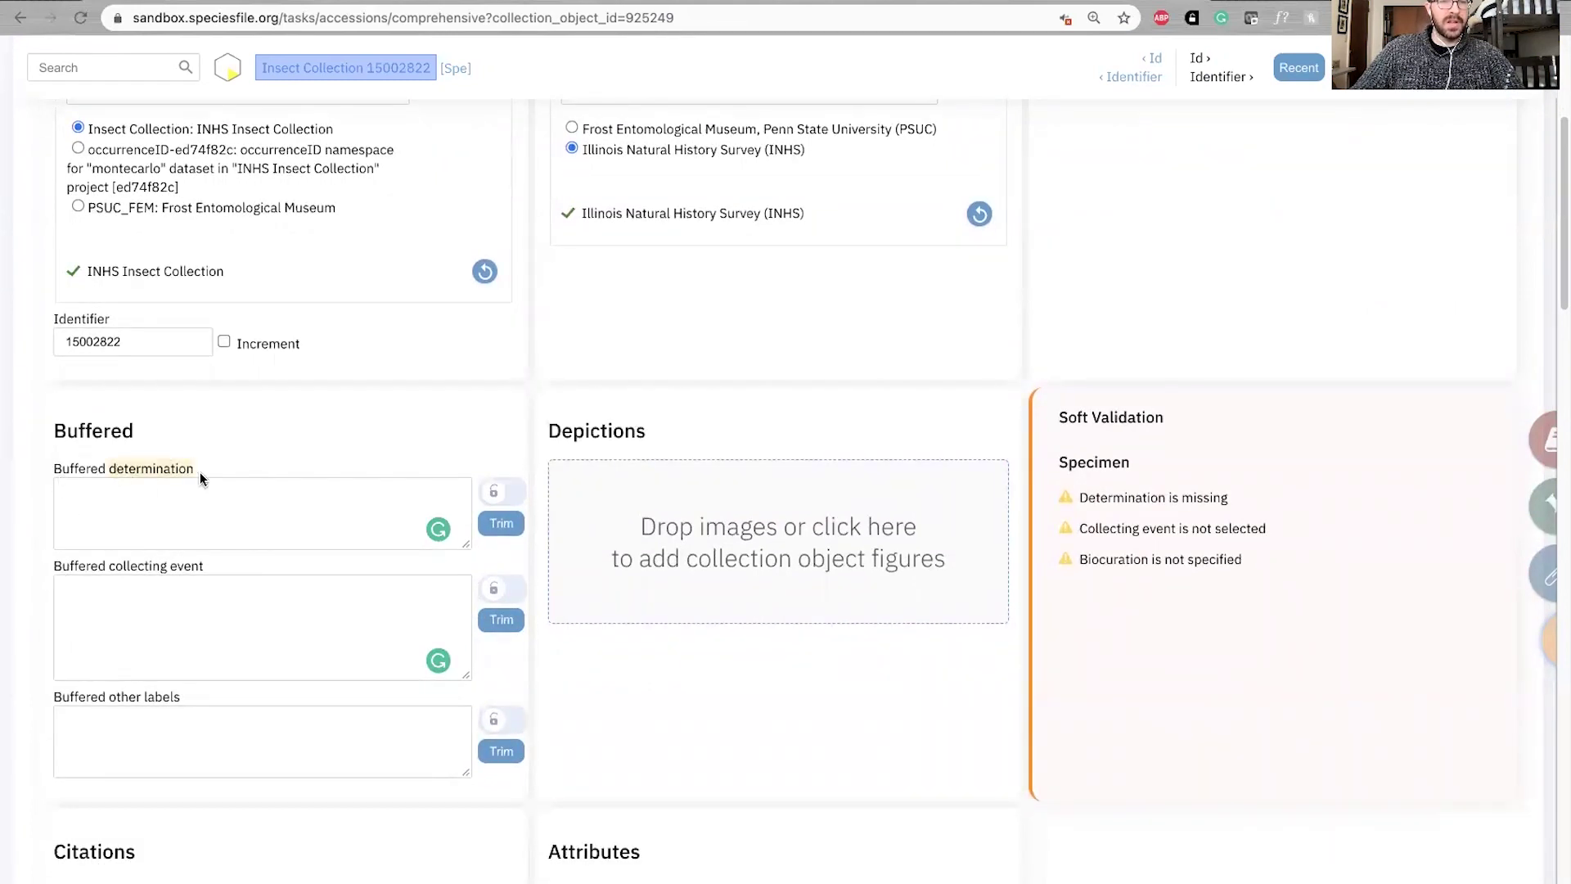
left_click_drag(203, 567, 105, 567)
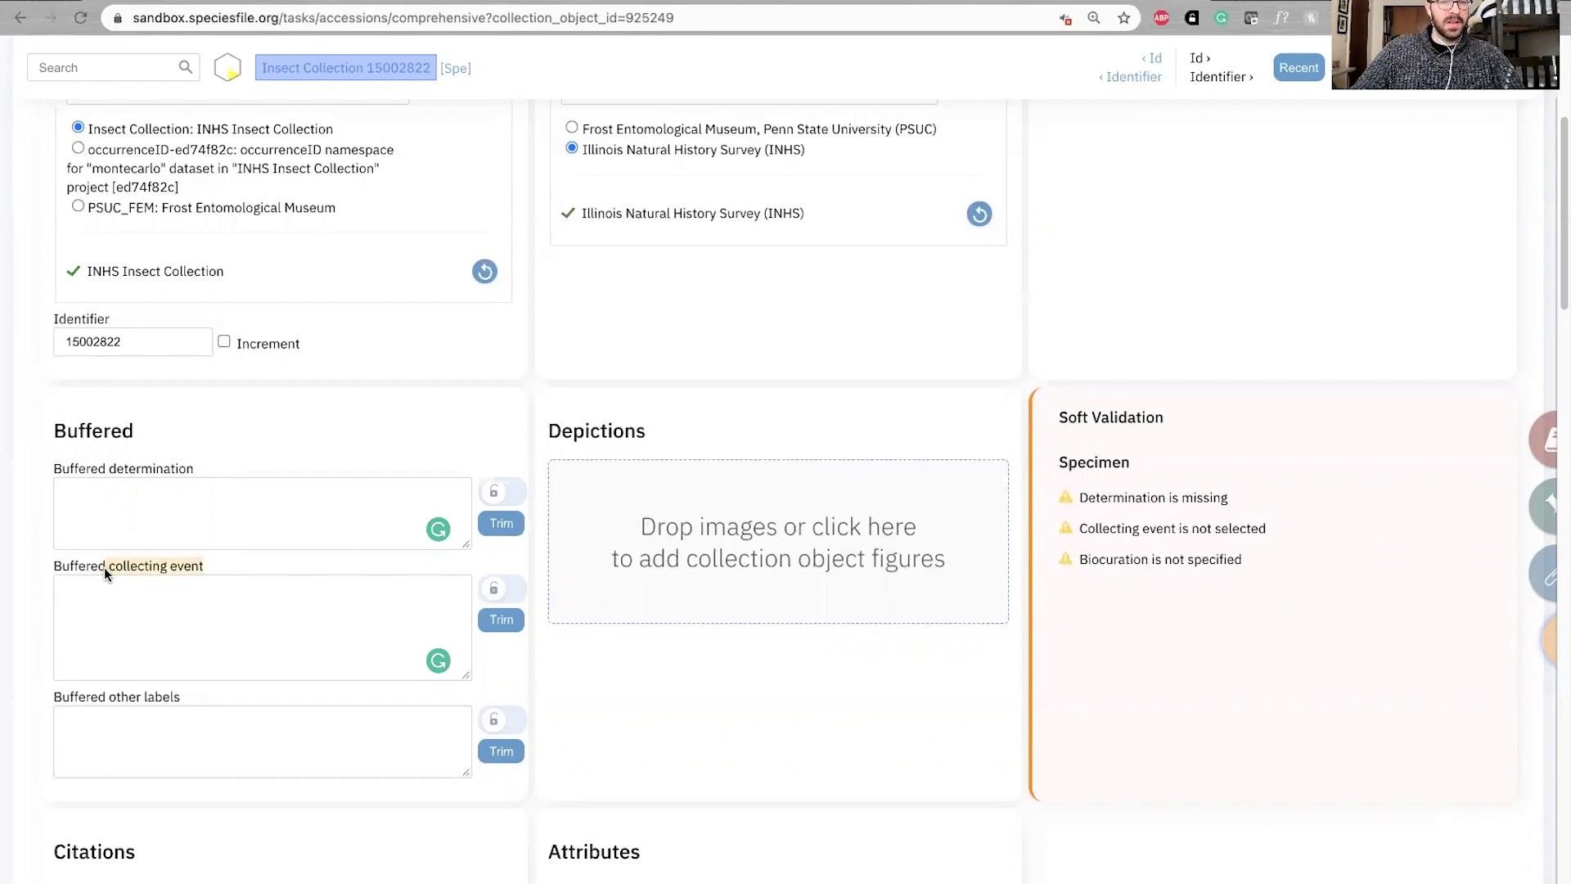
left_click_drag(183, 693, 111, 694)
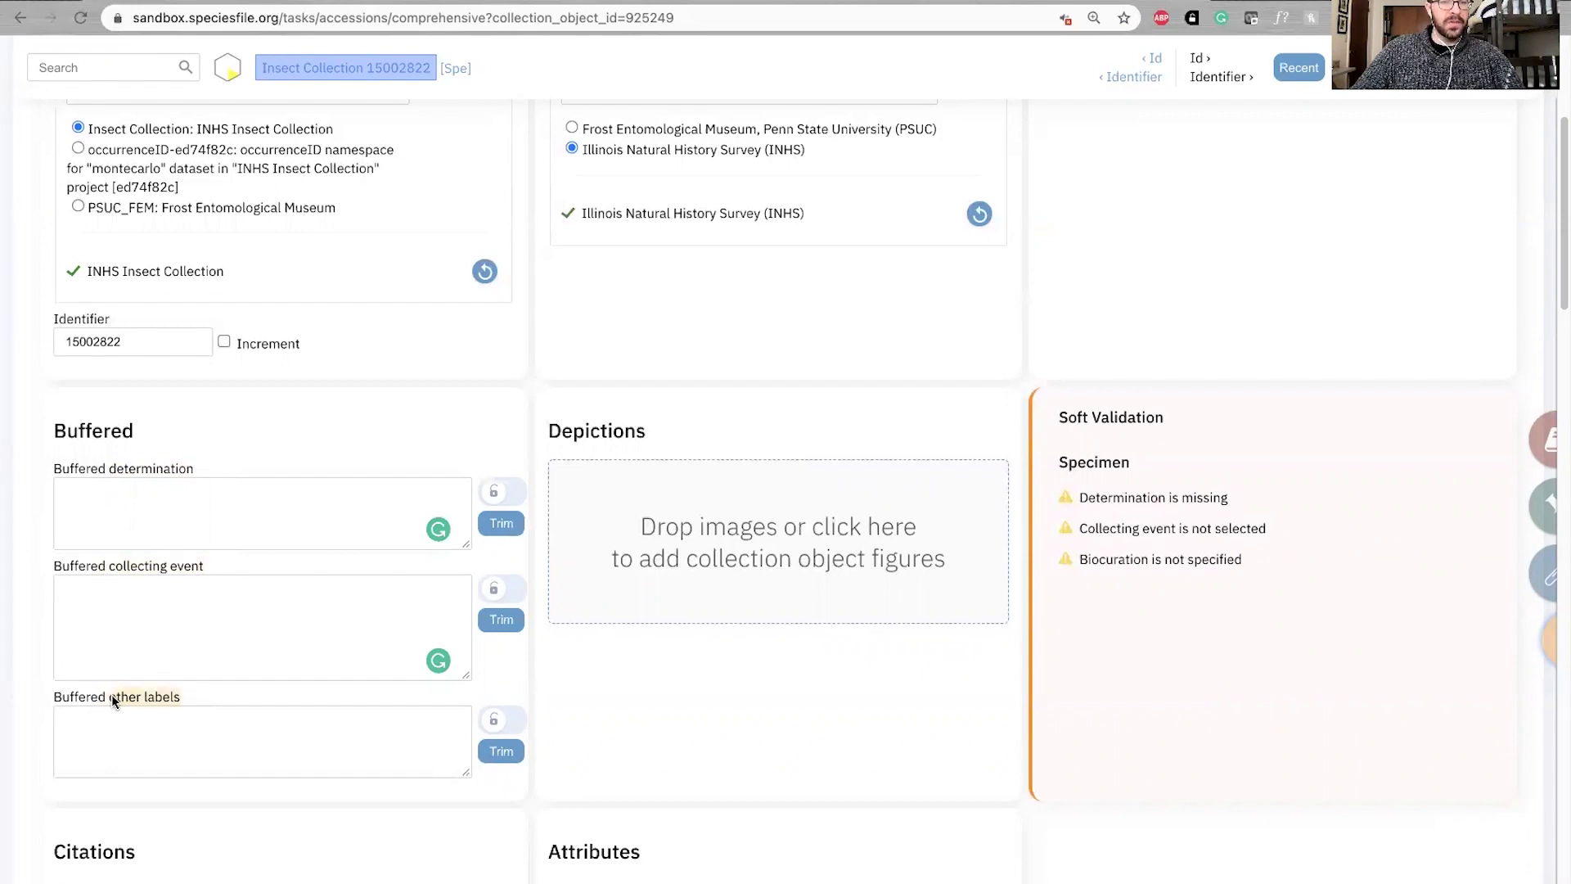
left_click(110, 603)
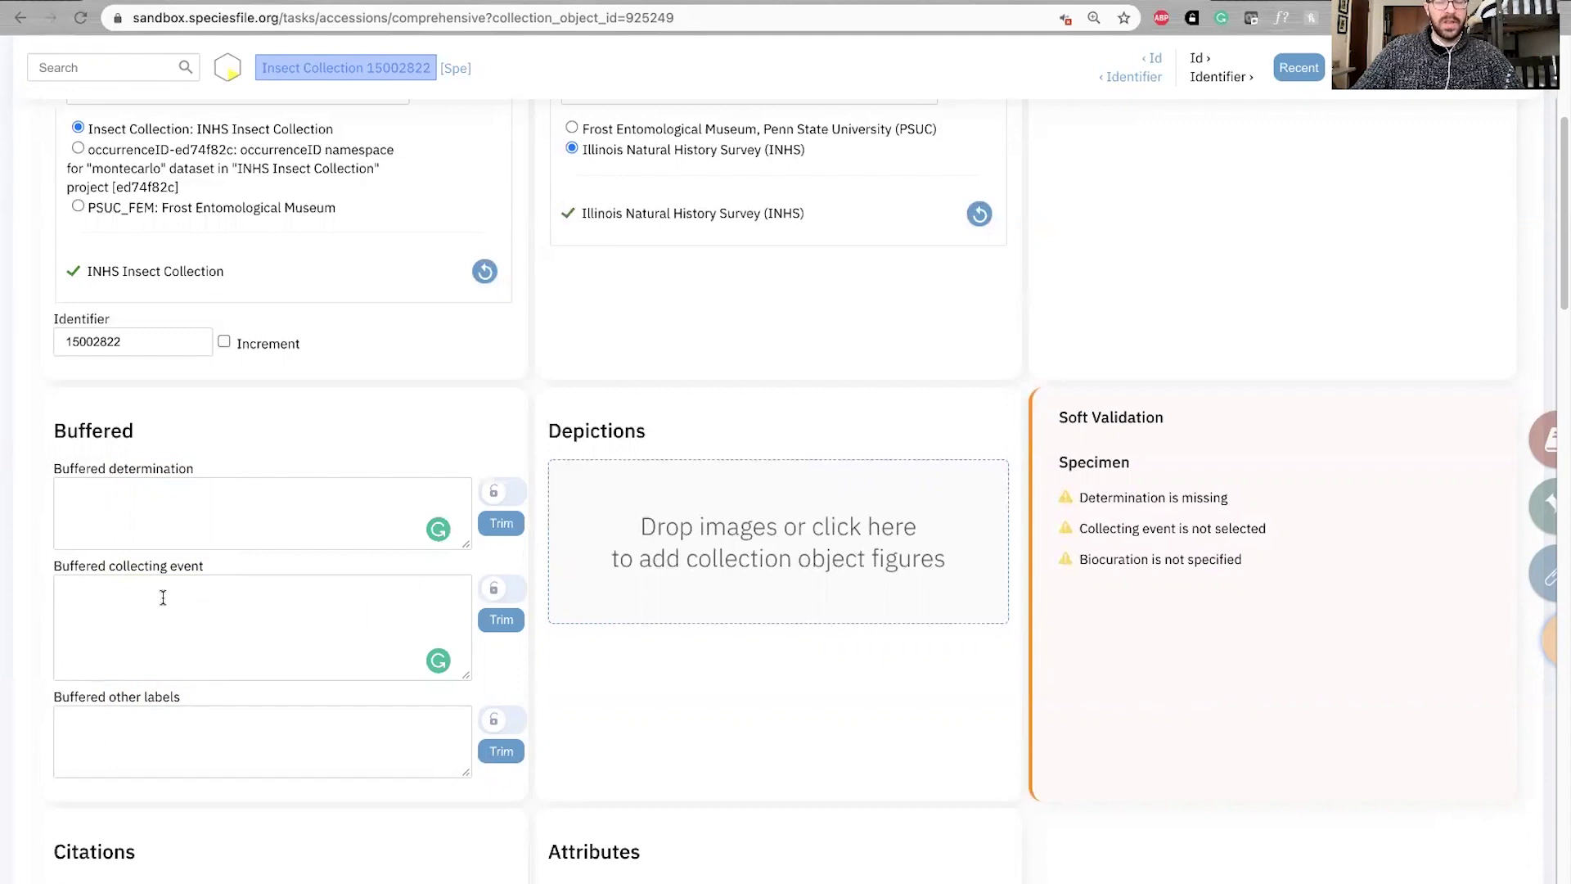
type("USA:IL:Piatt Co:Monticello Allerton Park: under bark Quercus alba eating Hypoxylon 39.9980, -88.6510±200m TCM2021-018 TC McElrath 20NOV2021")
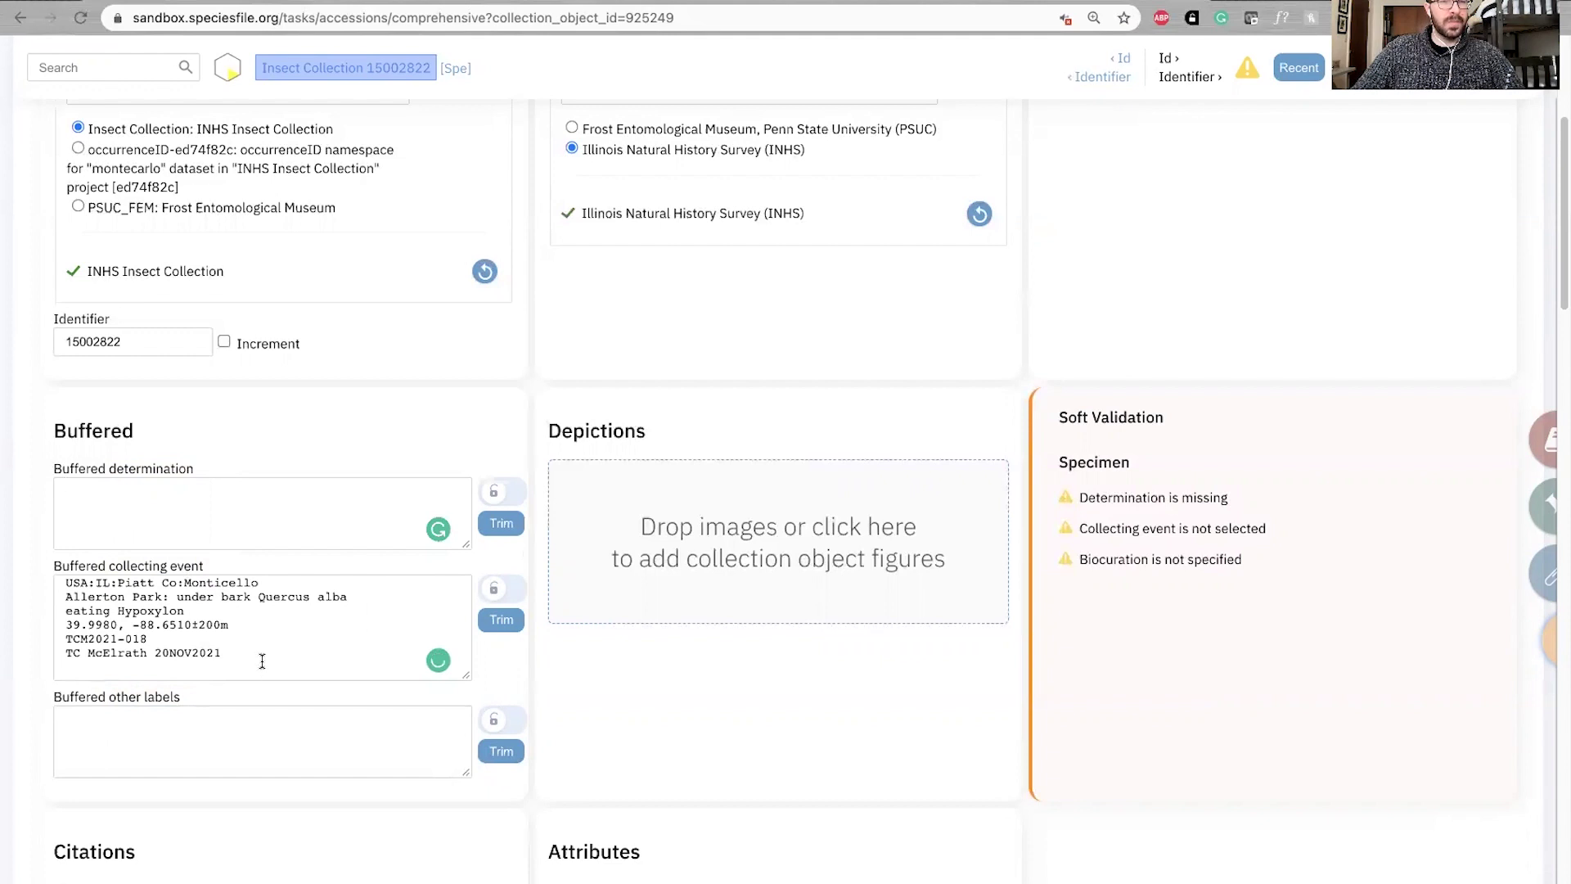
left_click_drag(260, 659, 28, 586)
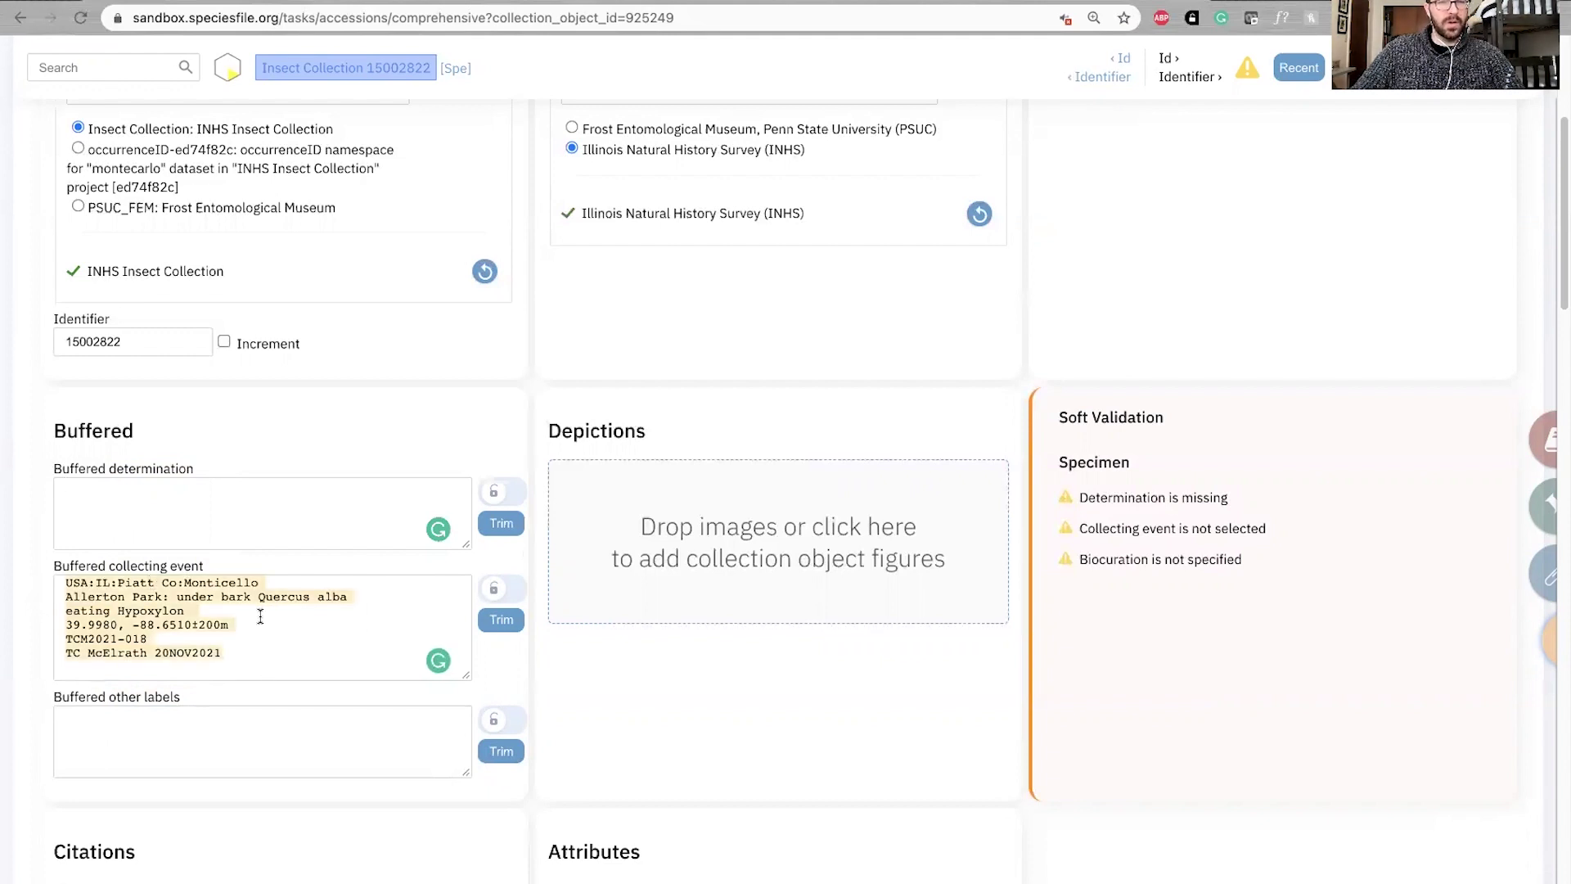
left_click_drag(248, 652, 26, 565)
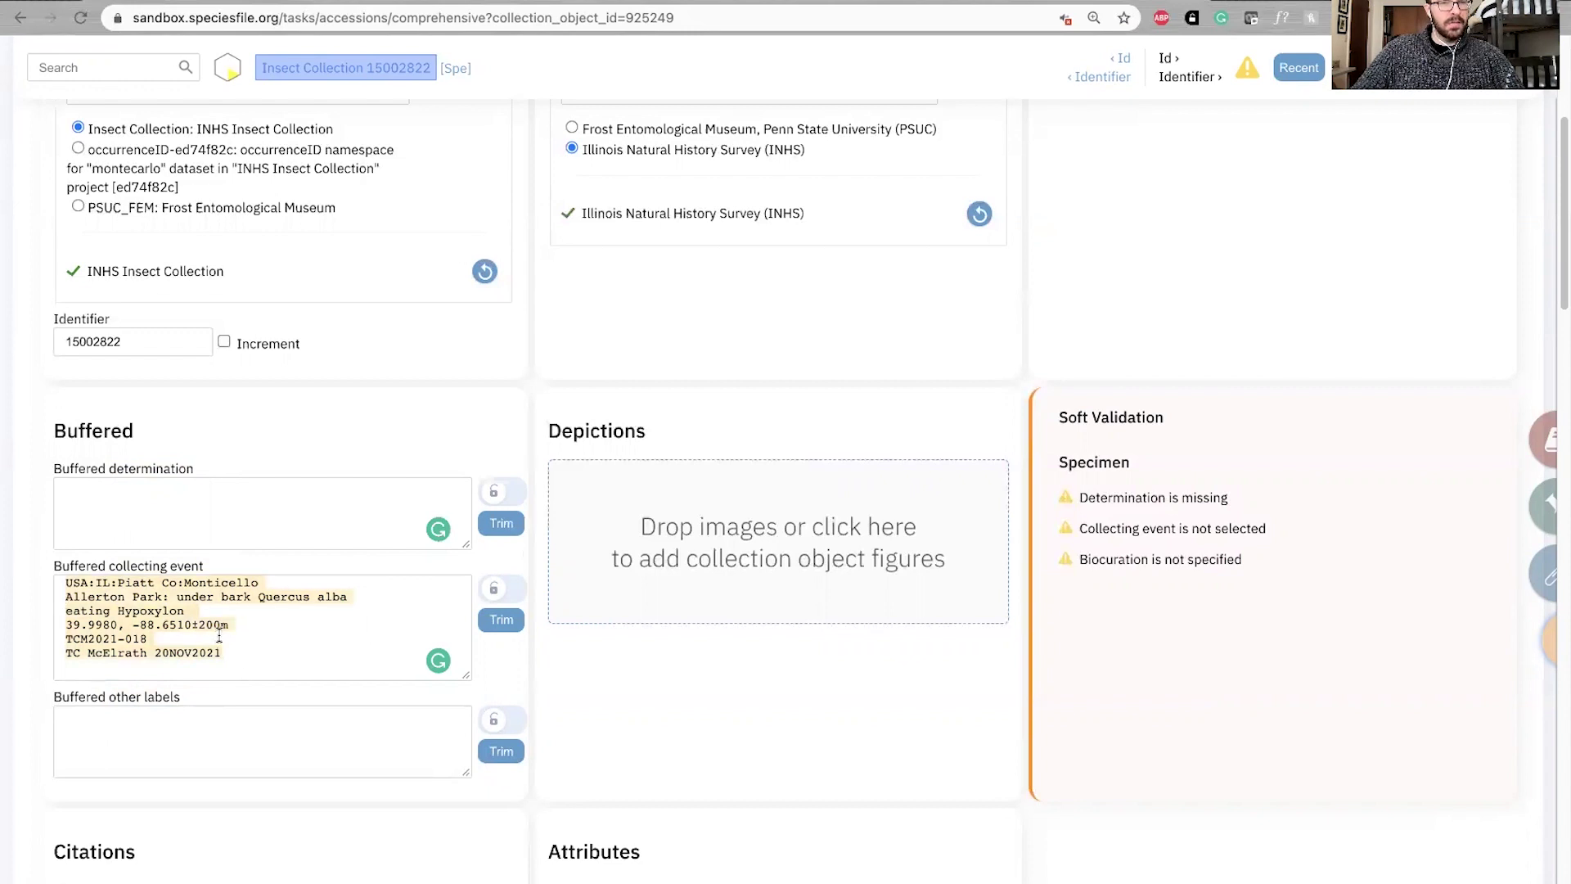
Paste the male Bactridium ephippigerum det TC McElrath 2021 label into Buffered determination.
left_click(1542, 575)
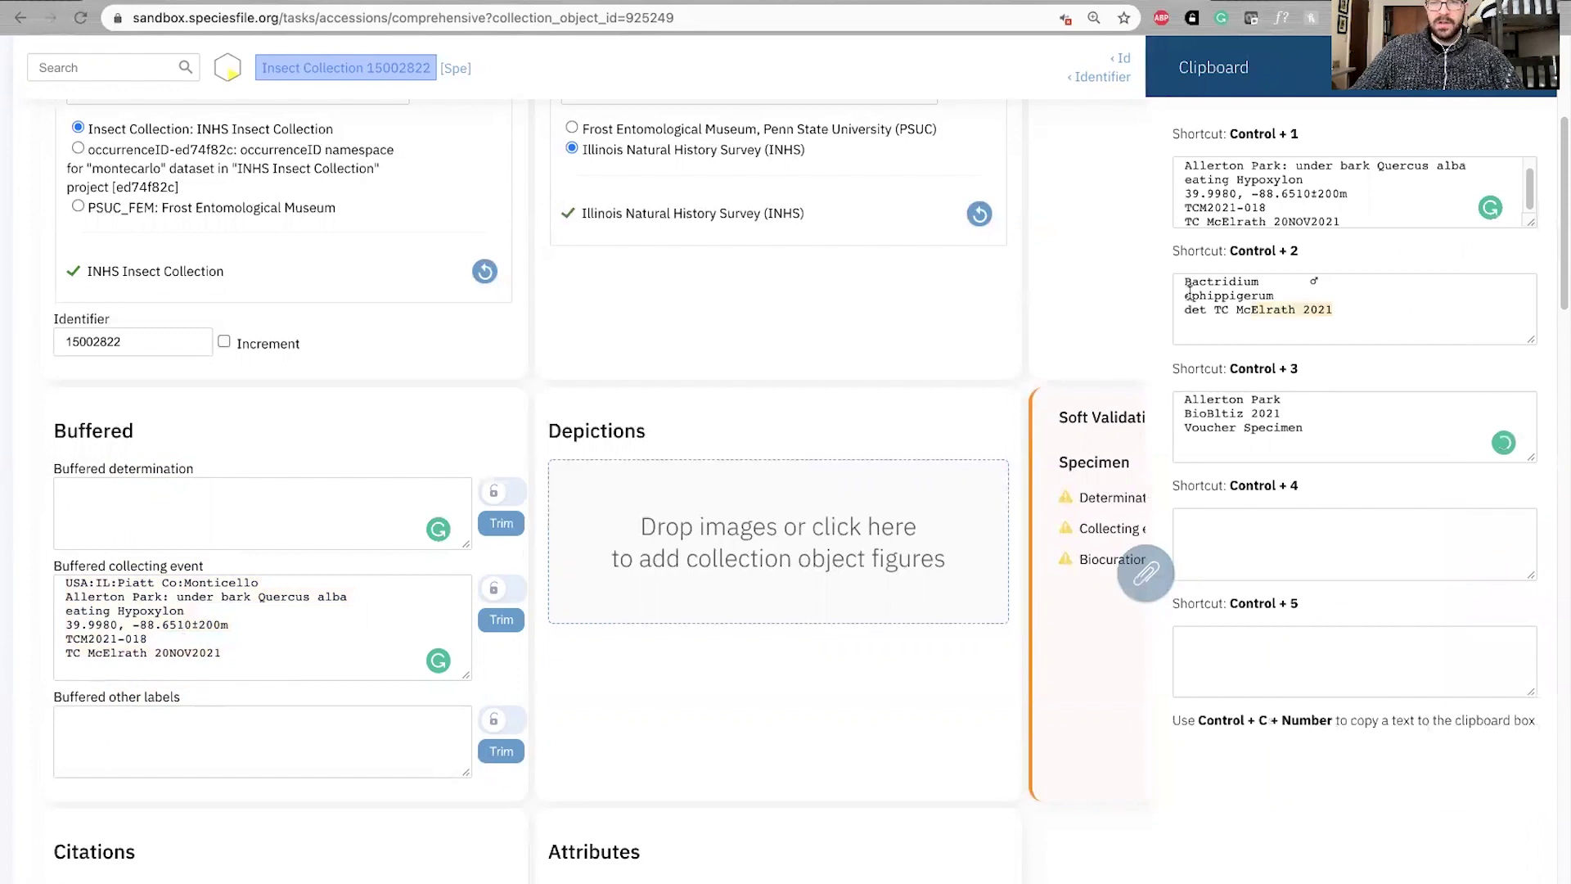
left_click(1145, 572)
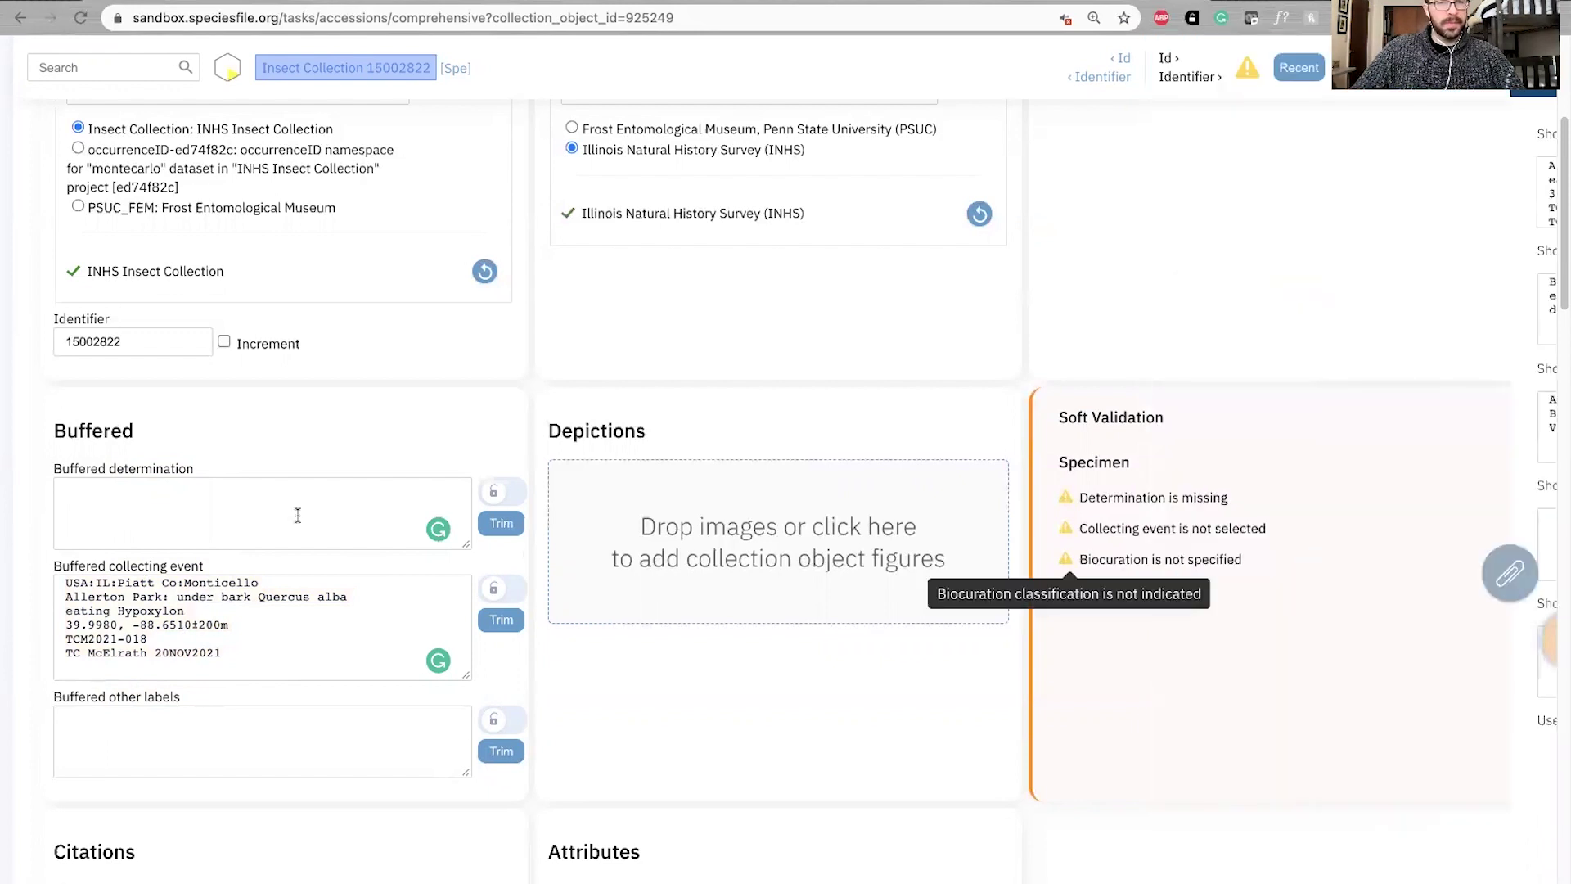
left_click(298, 514)
type("Bactridium ♂ ephippigerum det TC McElrath 2021")
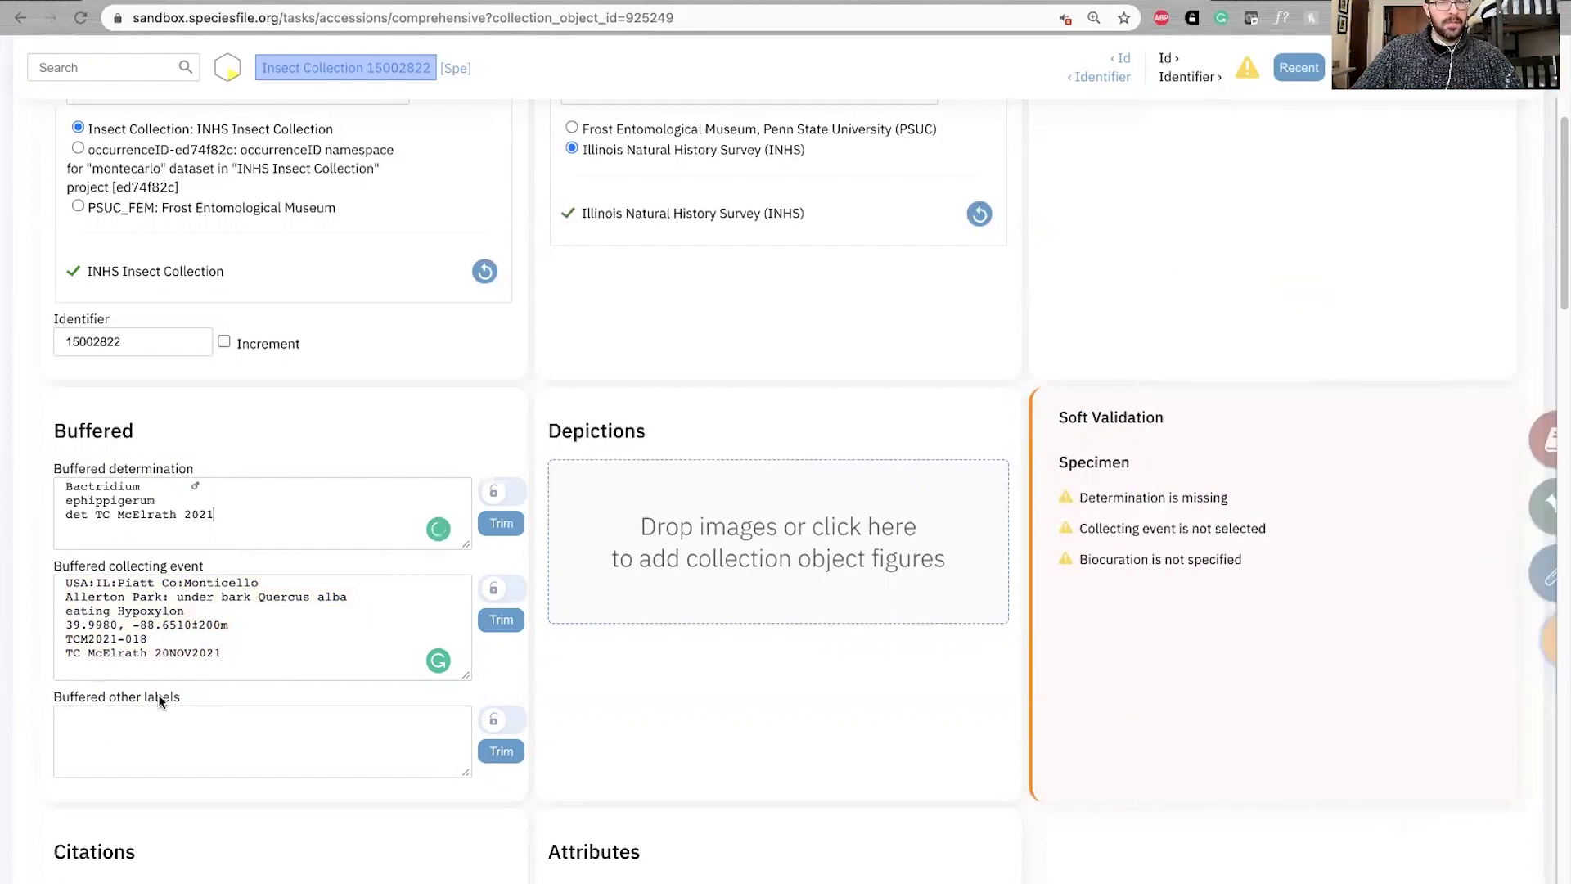
Put the Allerton Park BioBltiz 2021 Voucher Specimen label into Buffered other labels.
left_click(1542, 575)
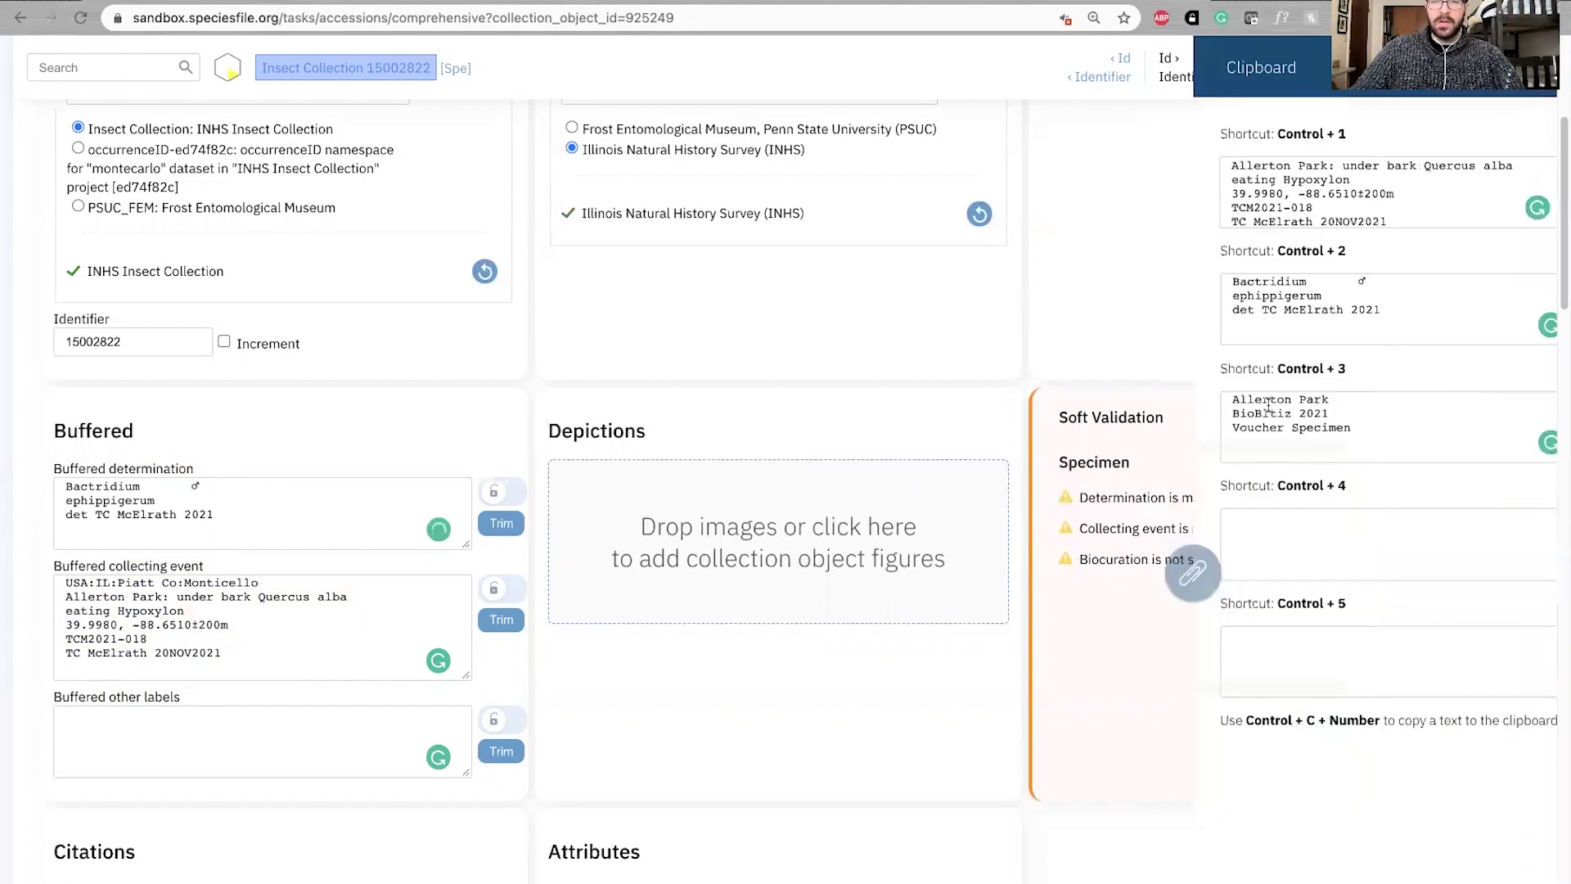
left_click(1174, 399)
key("ctrl+a")
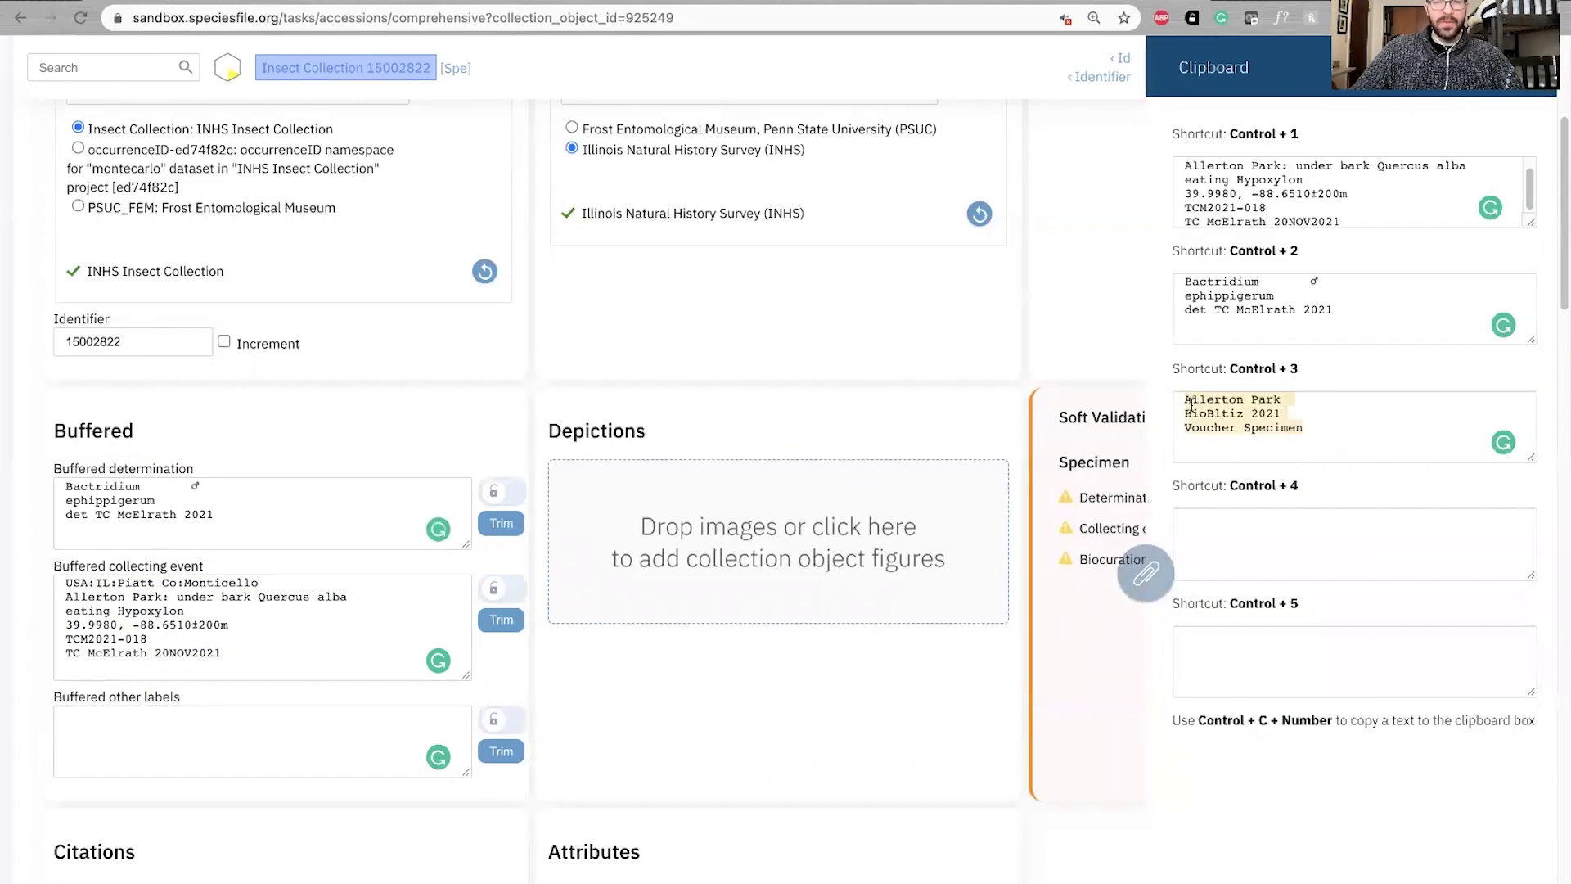
left_click(1143, 584)
left_click(230, 728)
key("ctrl+3")
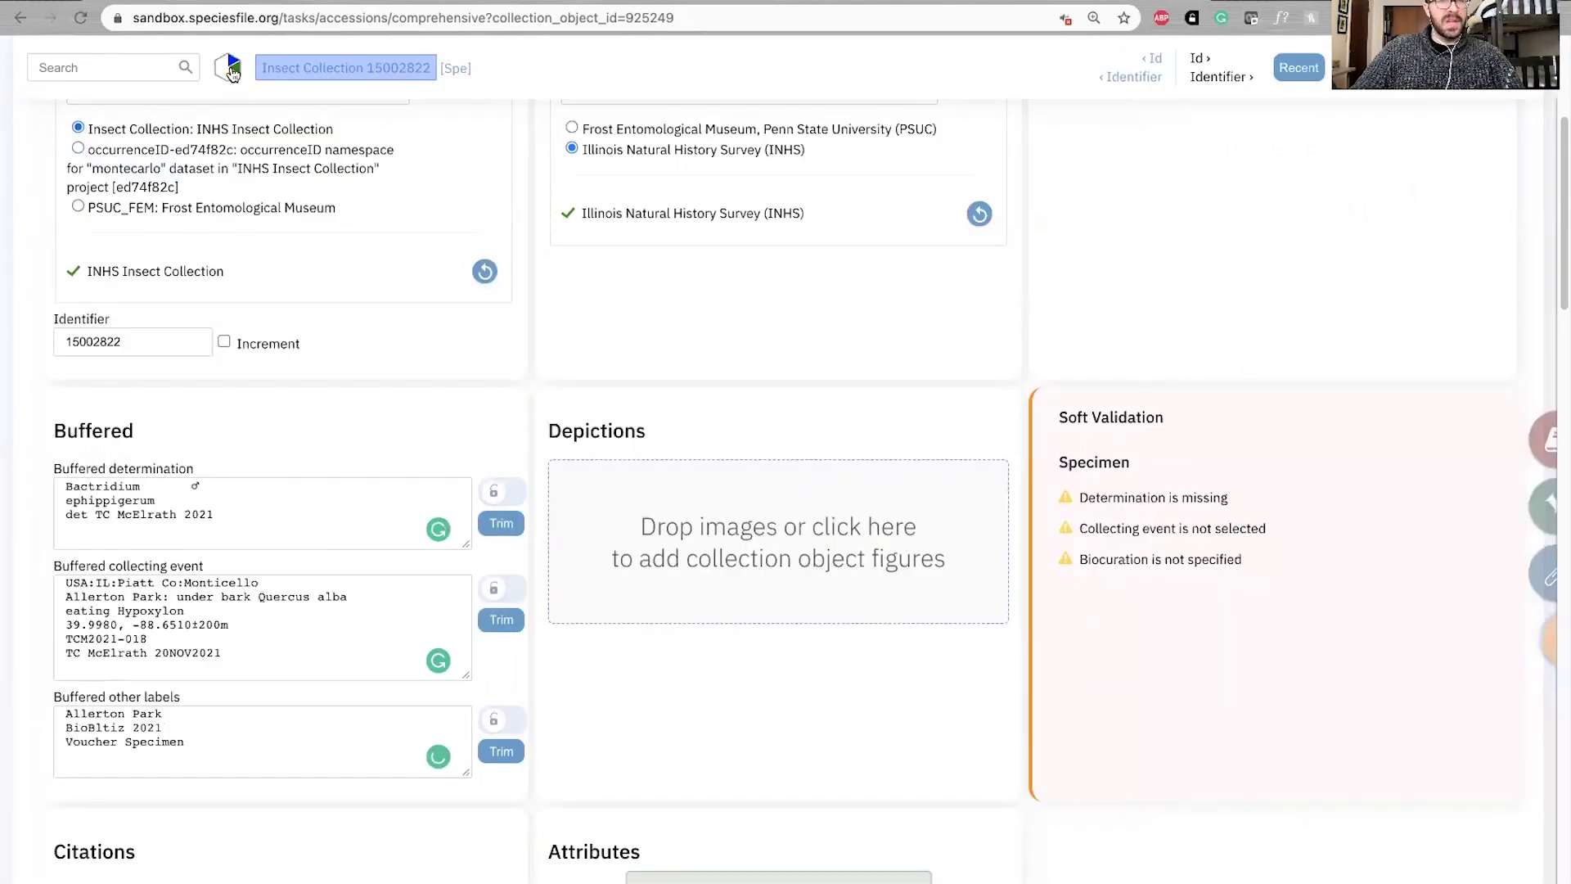
Scroll to the top and right-click the Insect Collection 15002822 header label for link options.
mouse_move(232, 73)
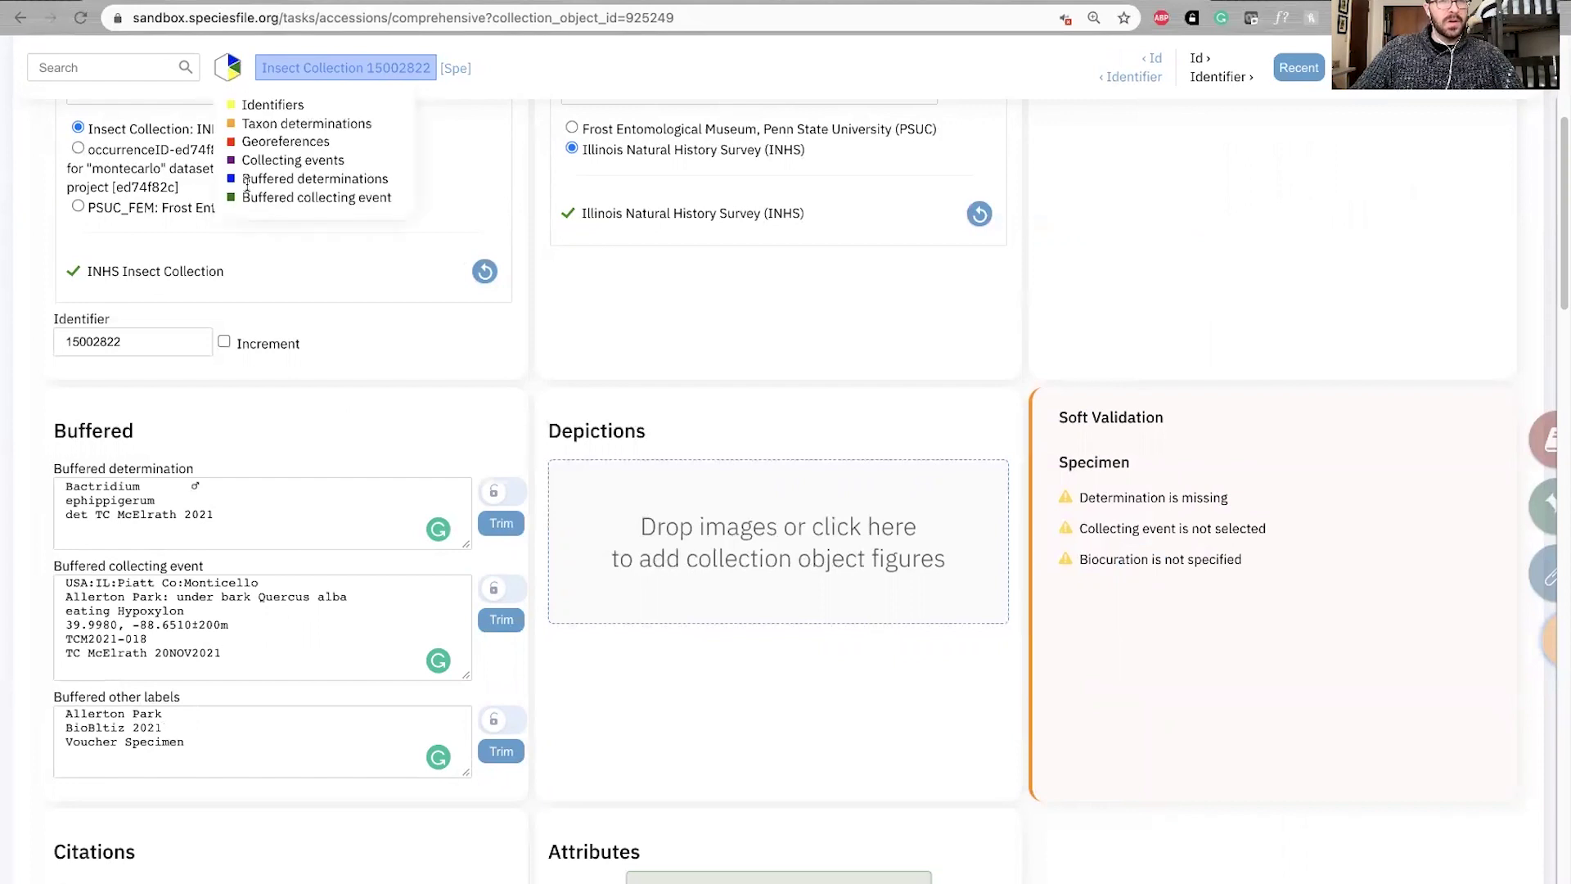
mouse_move(245, 179)
left_mouse_down()
mouse_move(383, 174)
mouse_move(239, 195)
left_mouse_up()
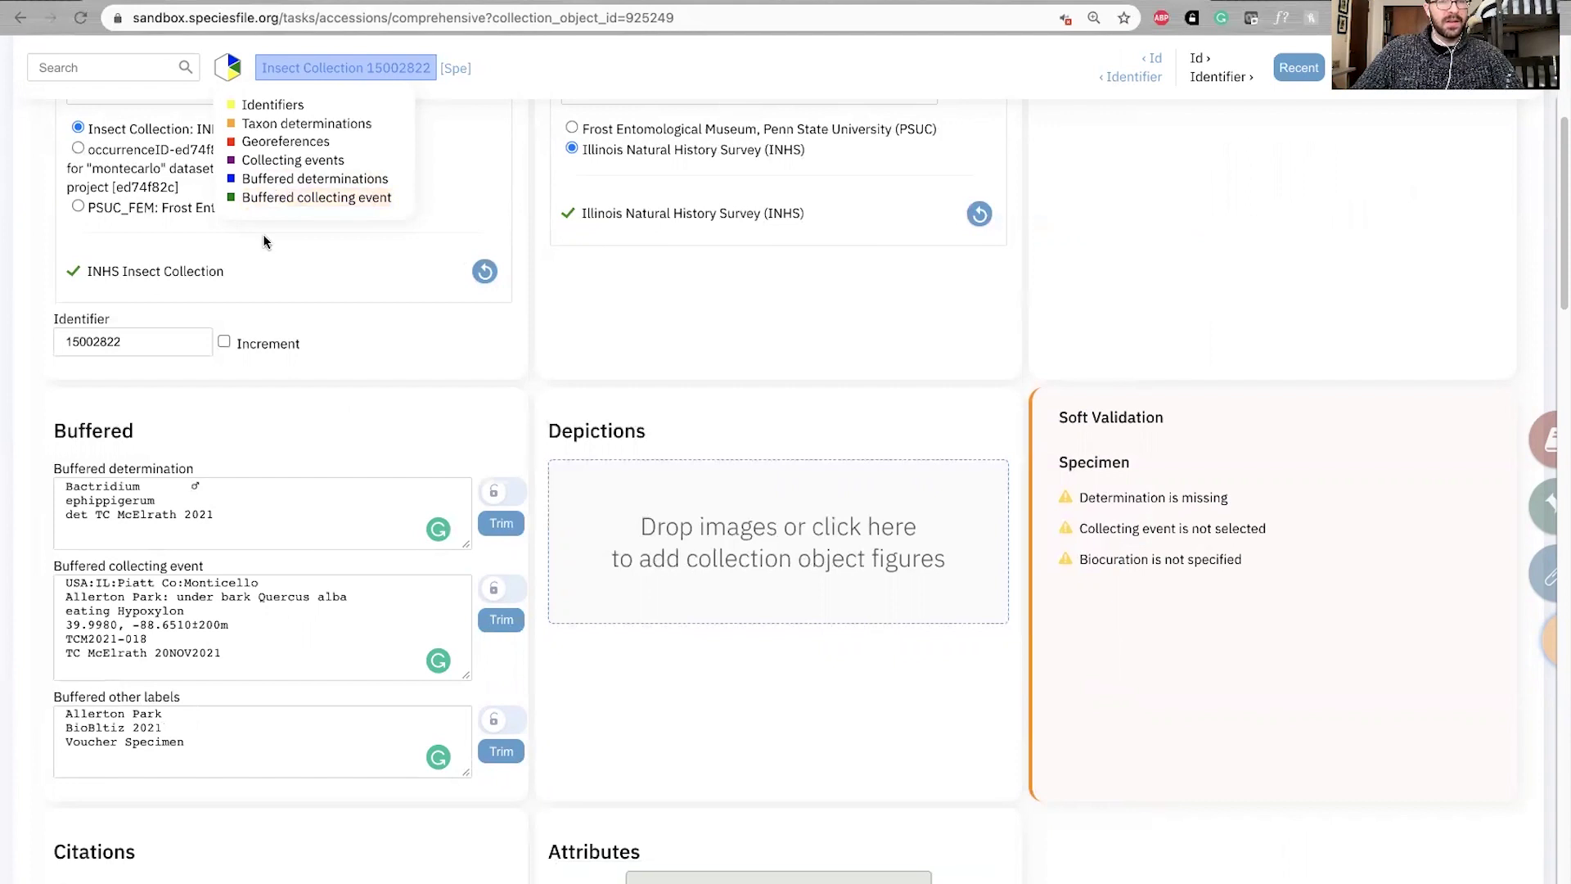
scroll(495, 389, "up", 1)
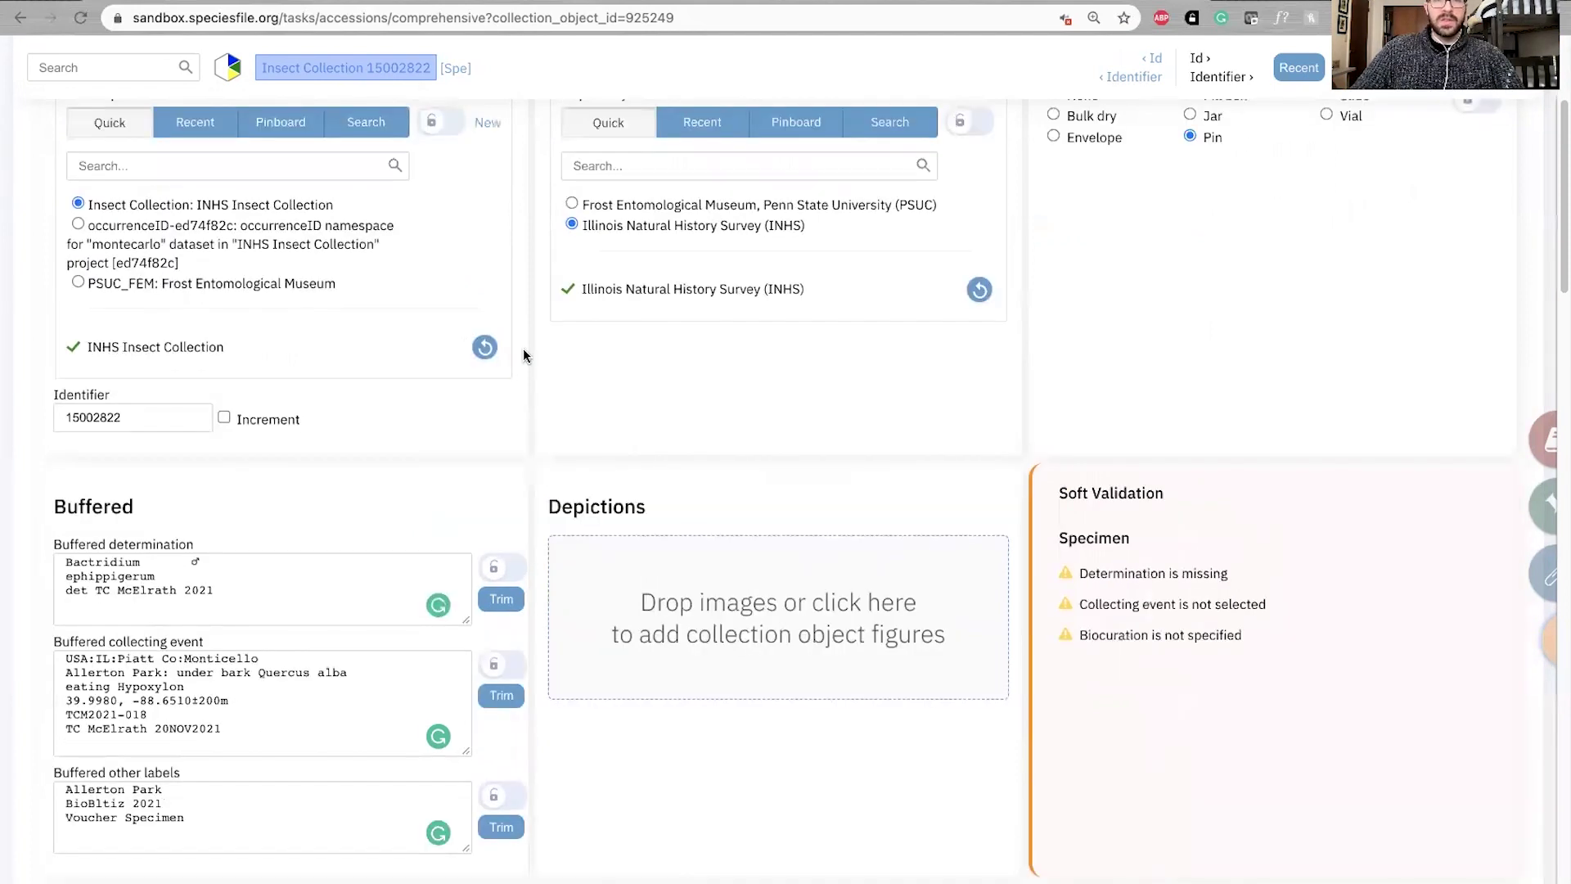
scroll(519, 393, "up", 1)
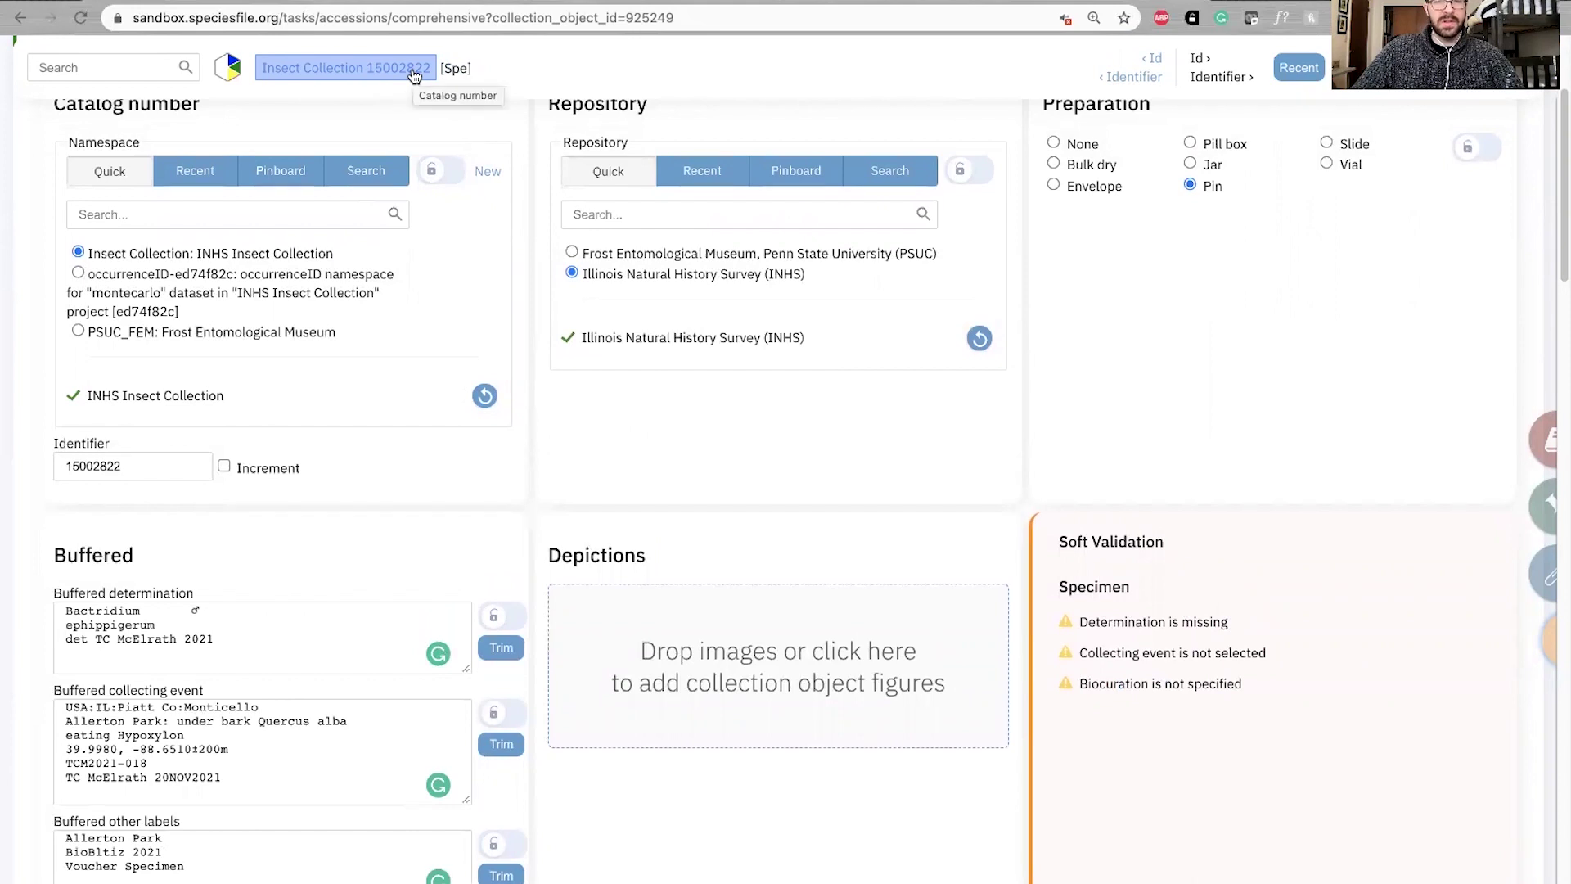
right_click(414, 76)
Open the record in a new Browse collection objects tab and scroll through its buffered labels.
left_click(446, 82)
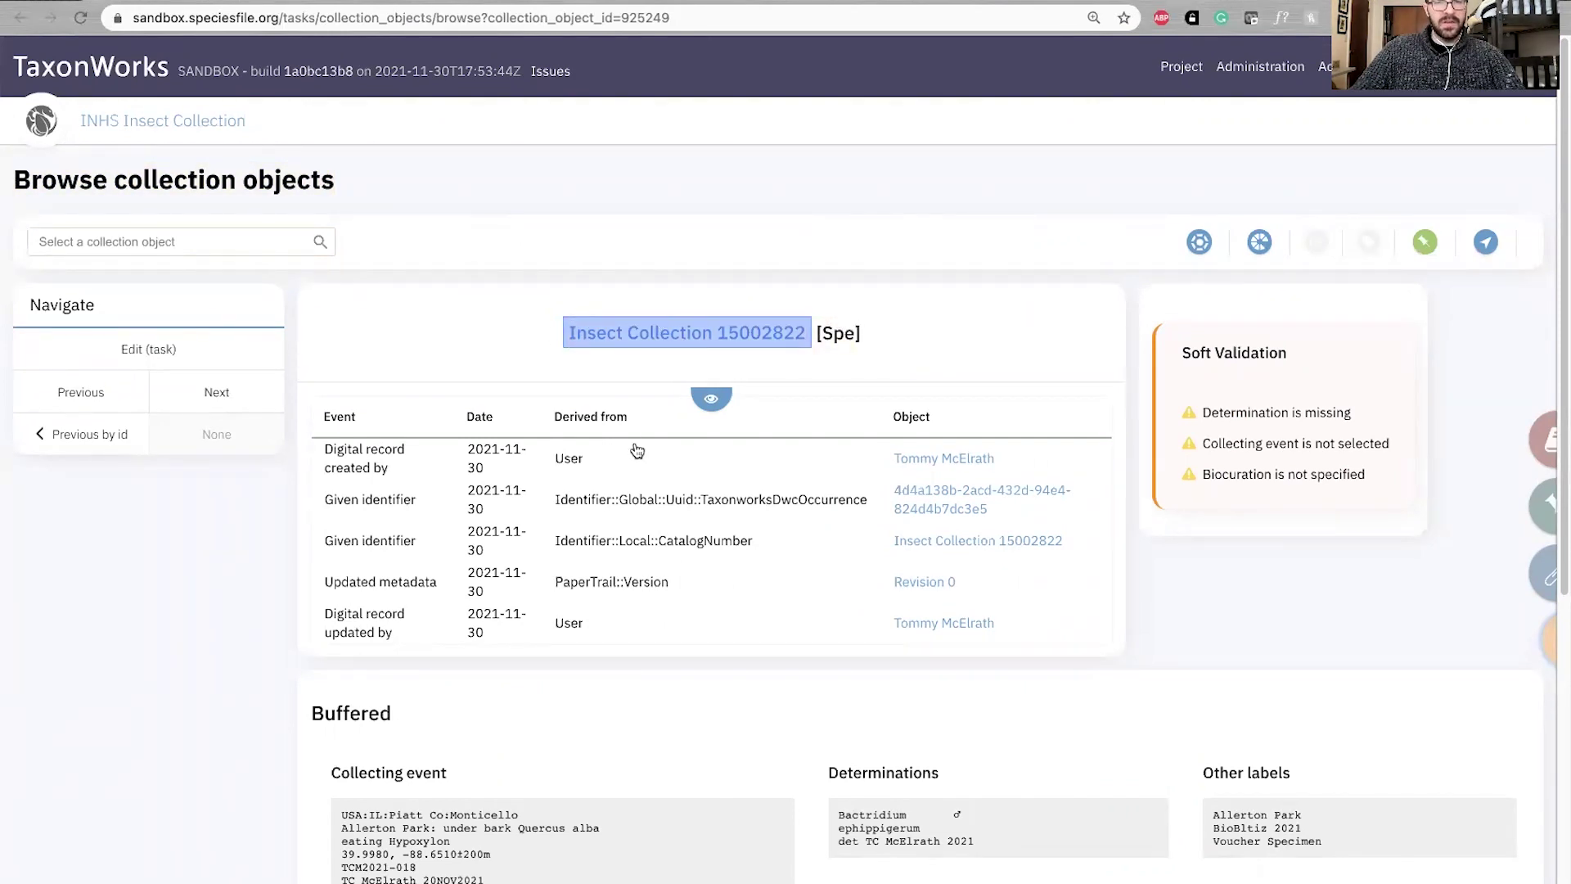
scroll(655, 491, "down", 1)
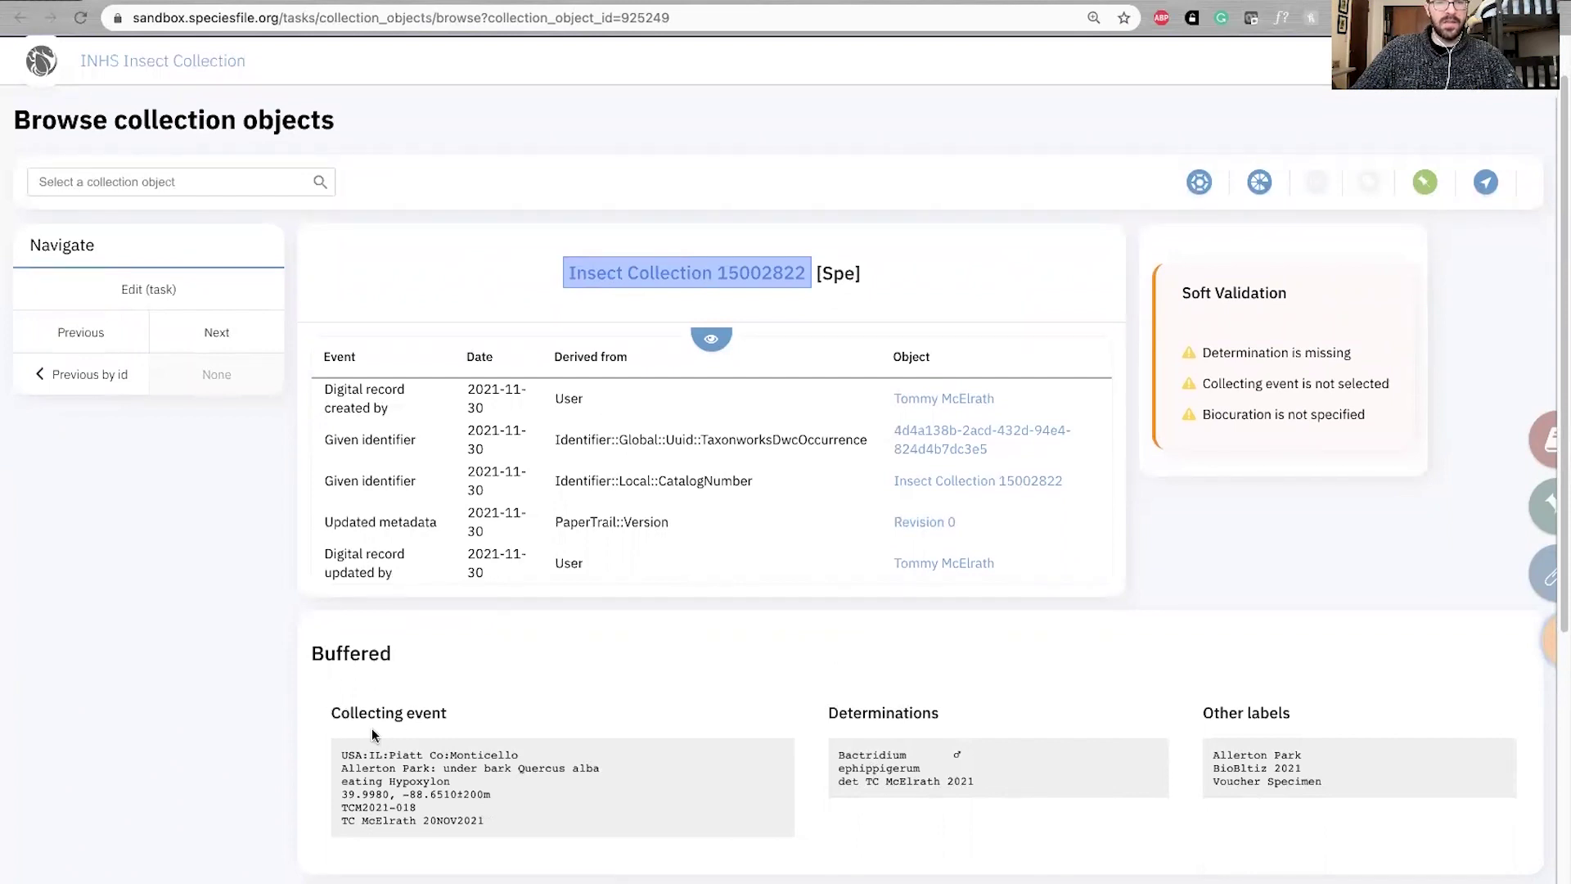
left_click_drag(488, 818, 339, 757)
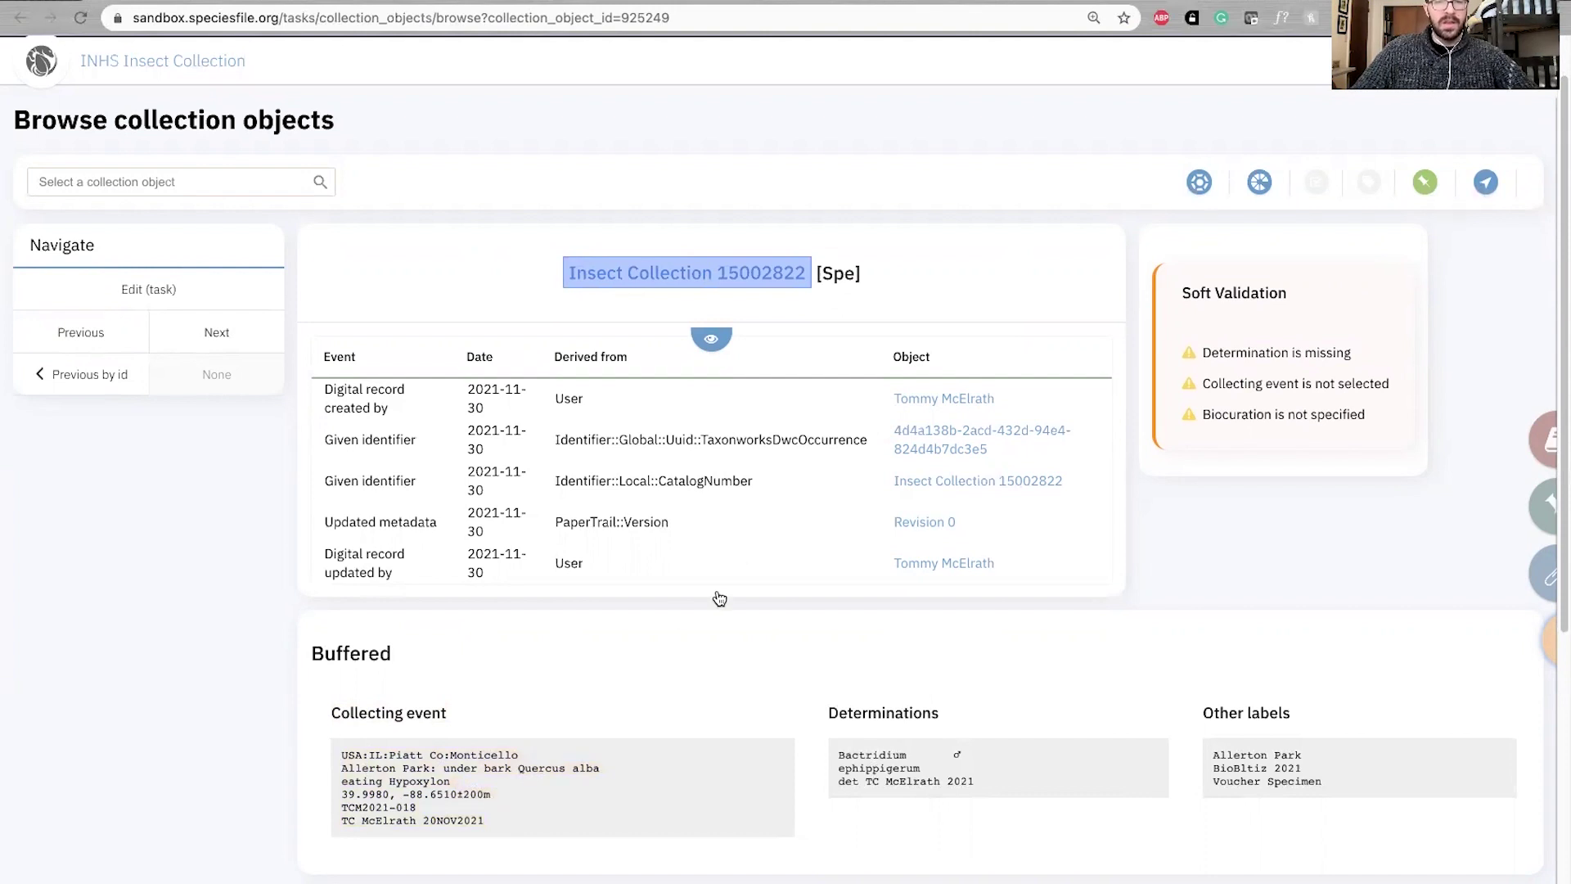
scroll(627, 617, "down", 1)
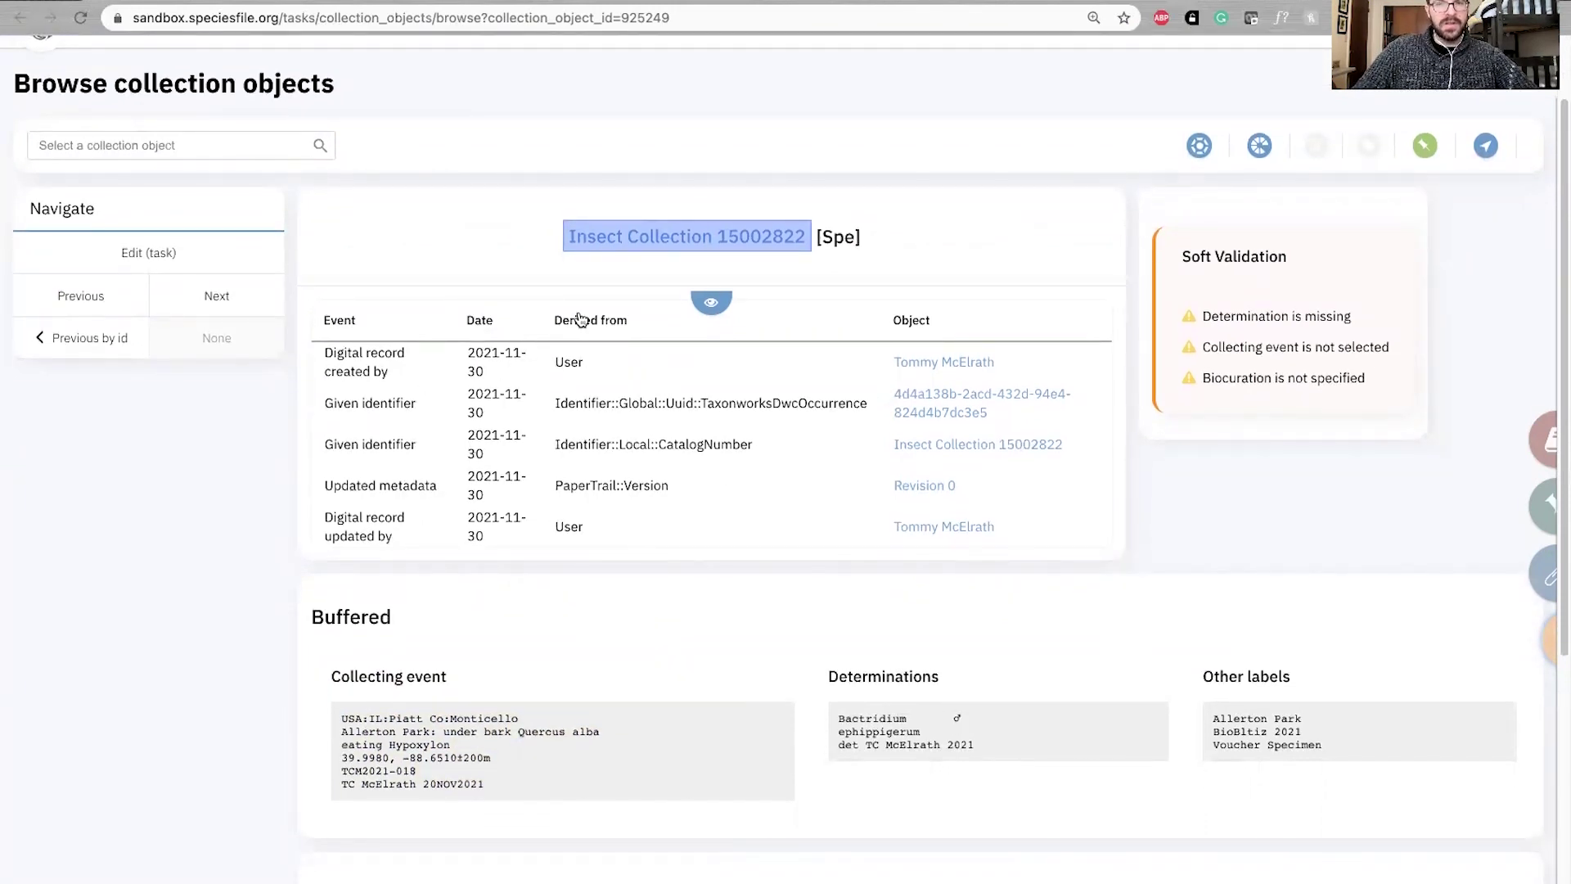
scroll(748, 630, "down", 2)
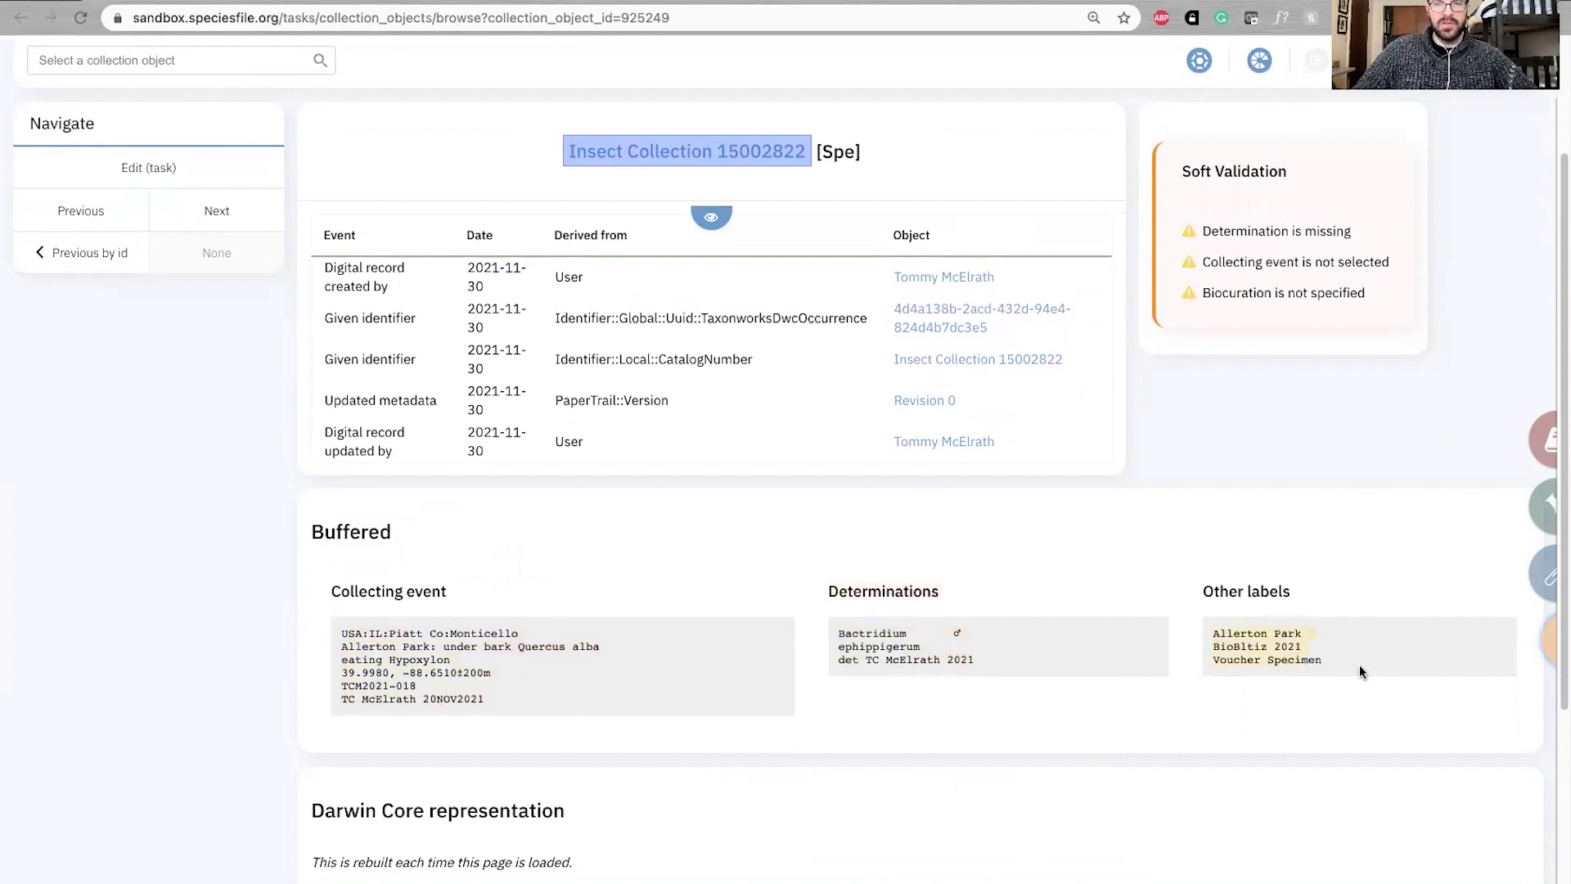
scroll(851, 614, "down", 4)
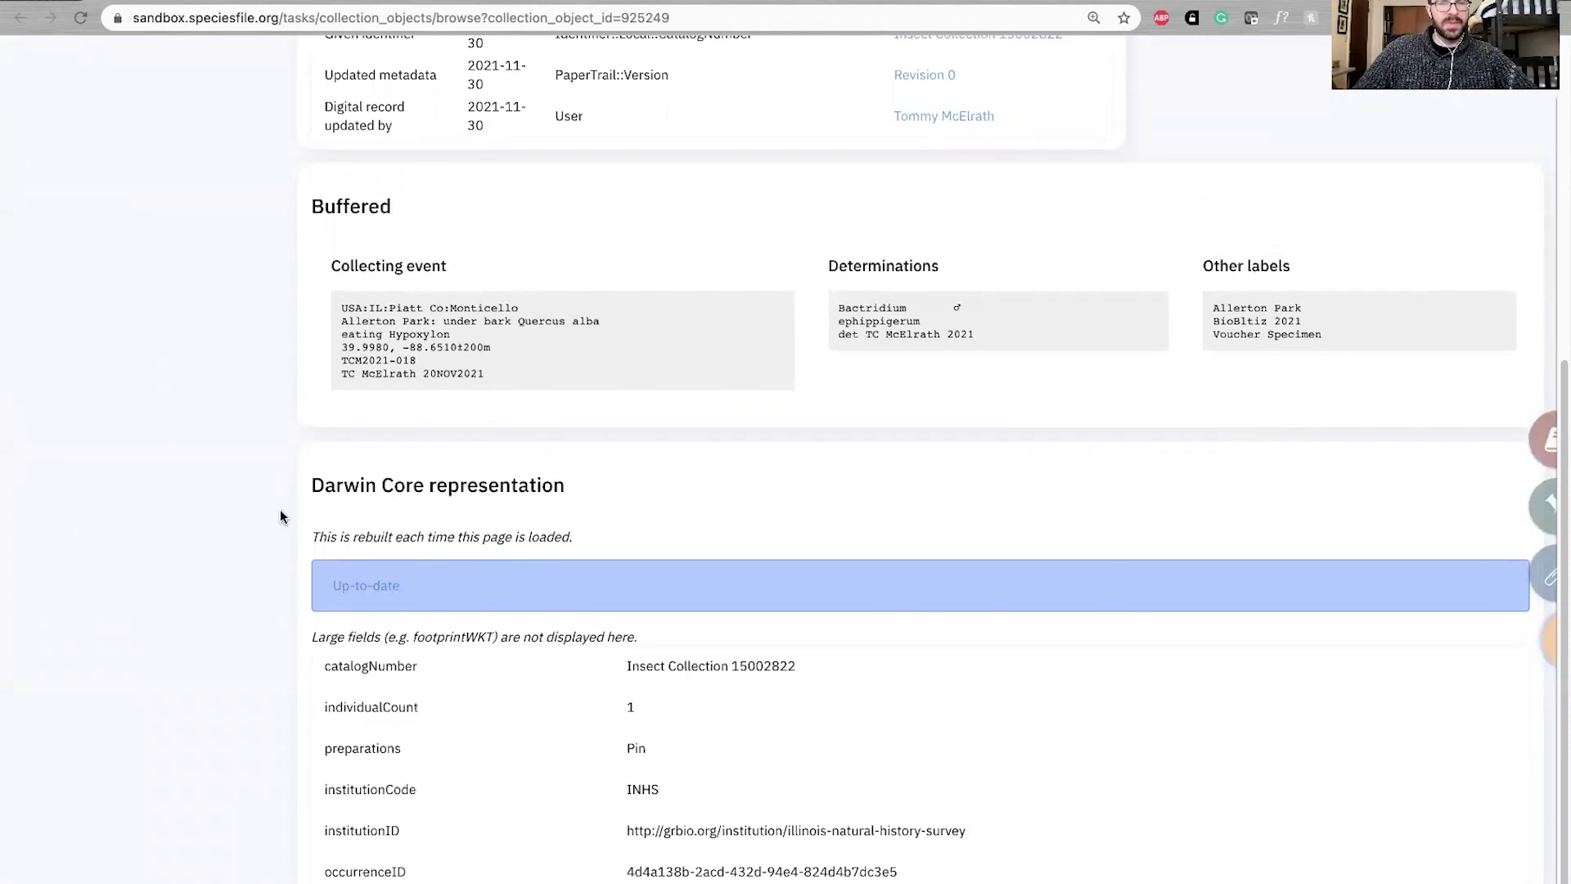
scroll(279, 515, "up", 6)
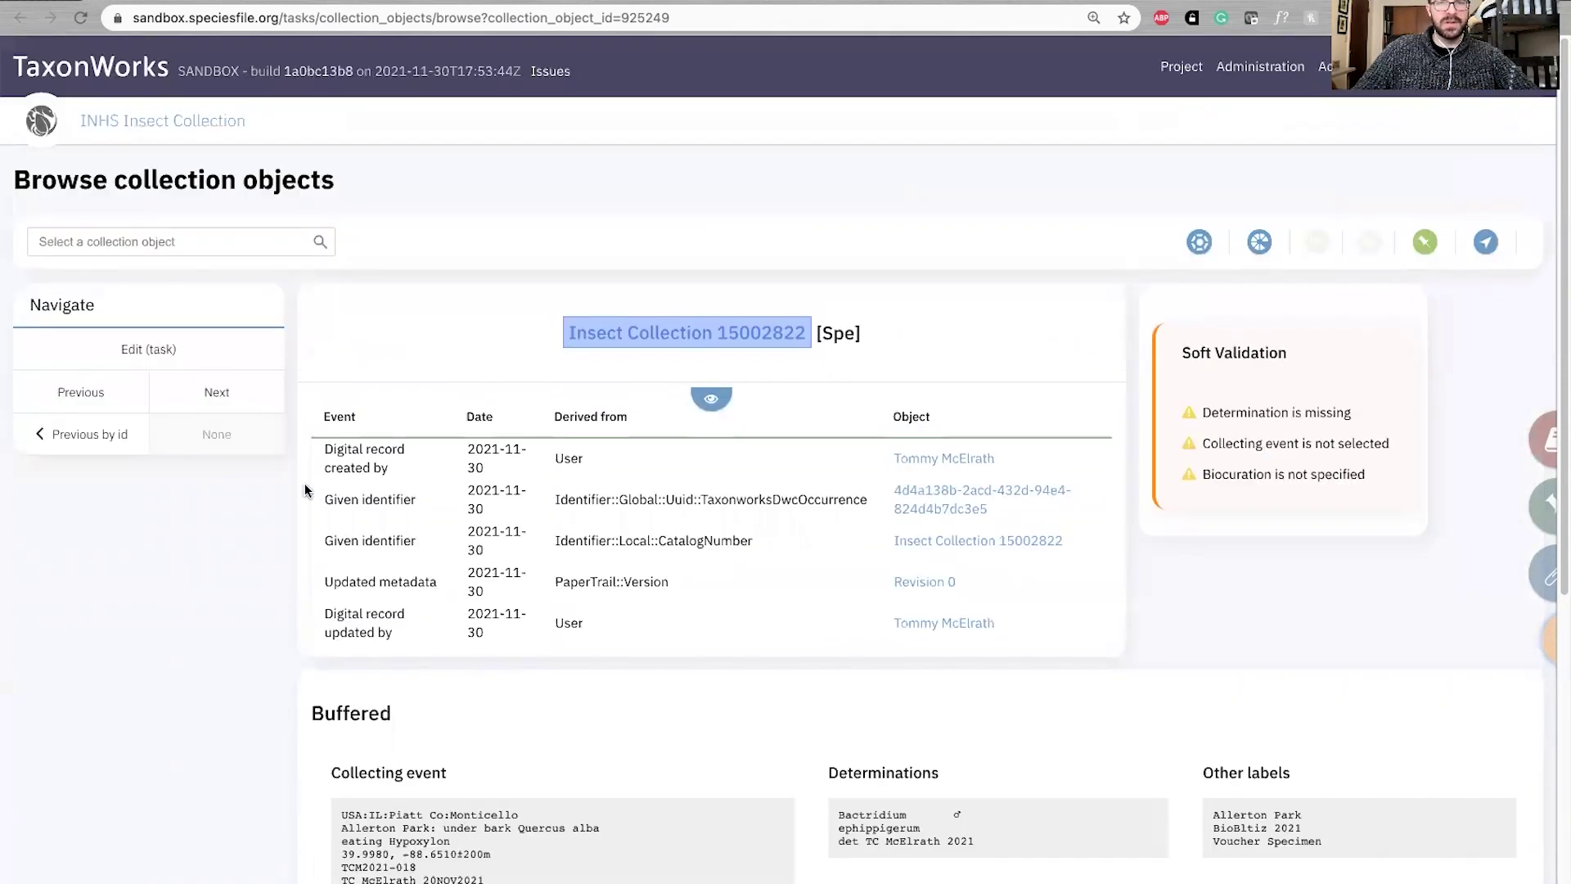
scroll(299, 491, "down", 4)
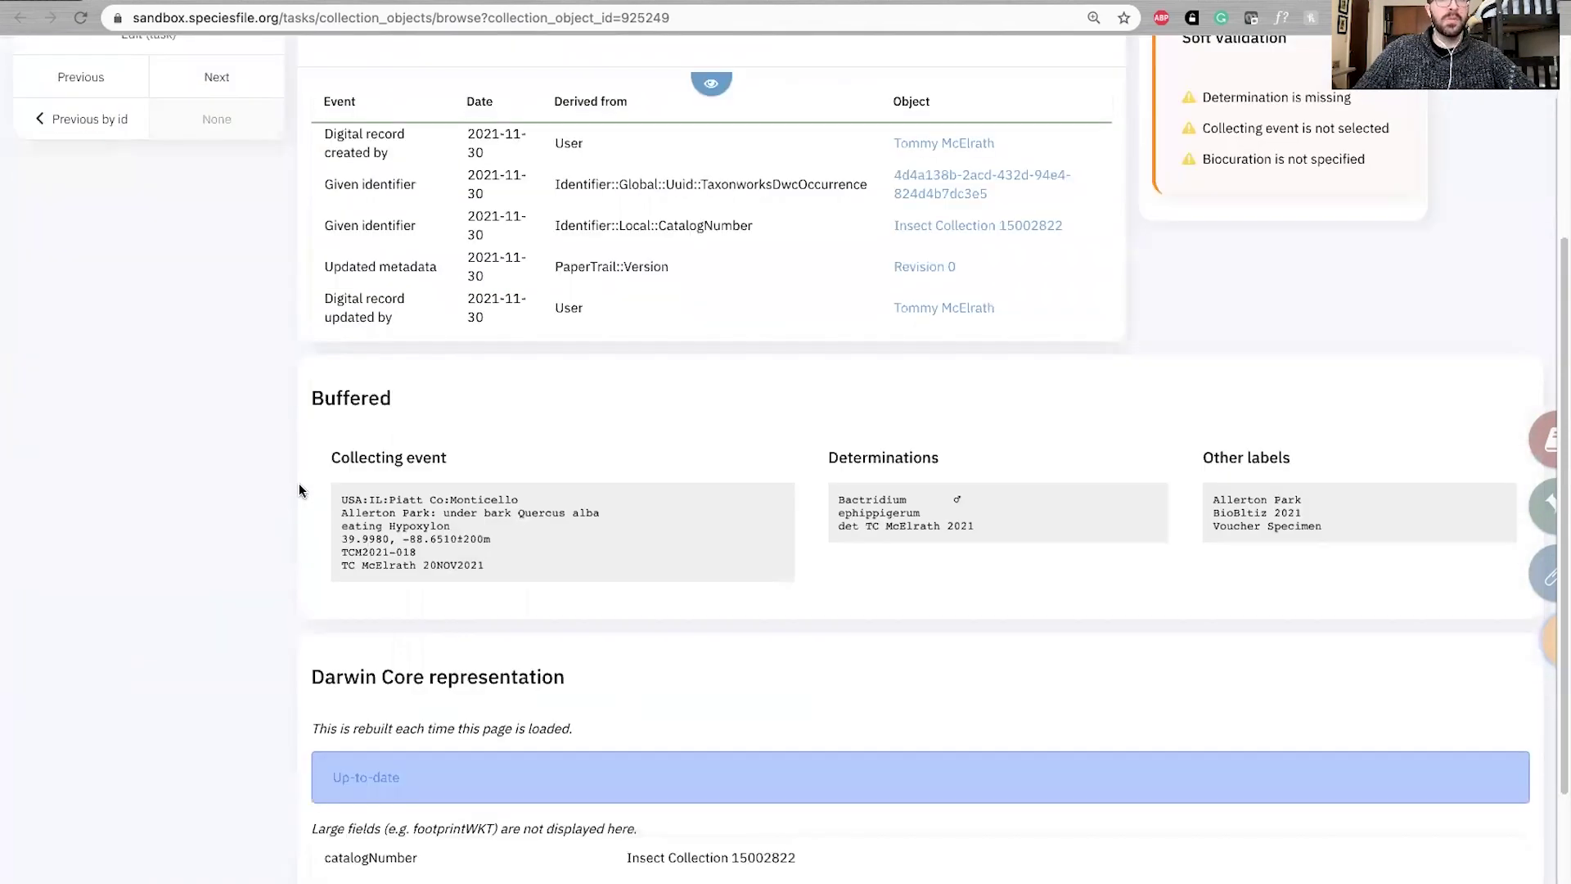
scroll(298, 489, "up", 4)
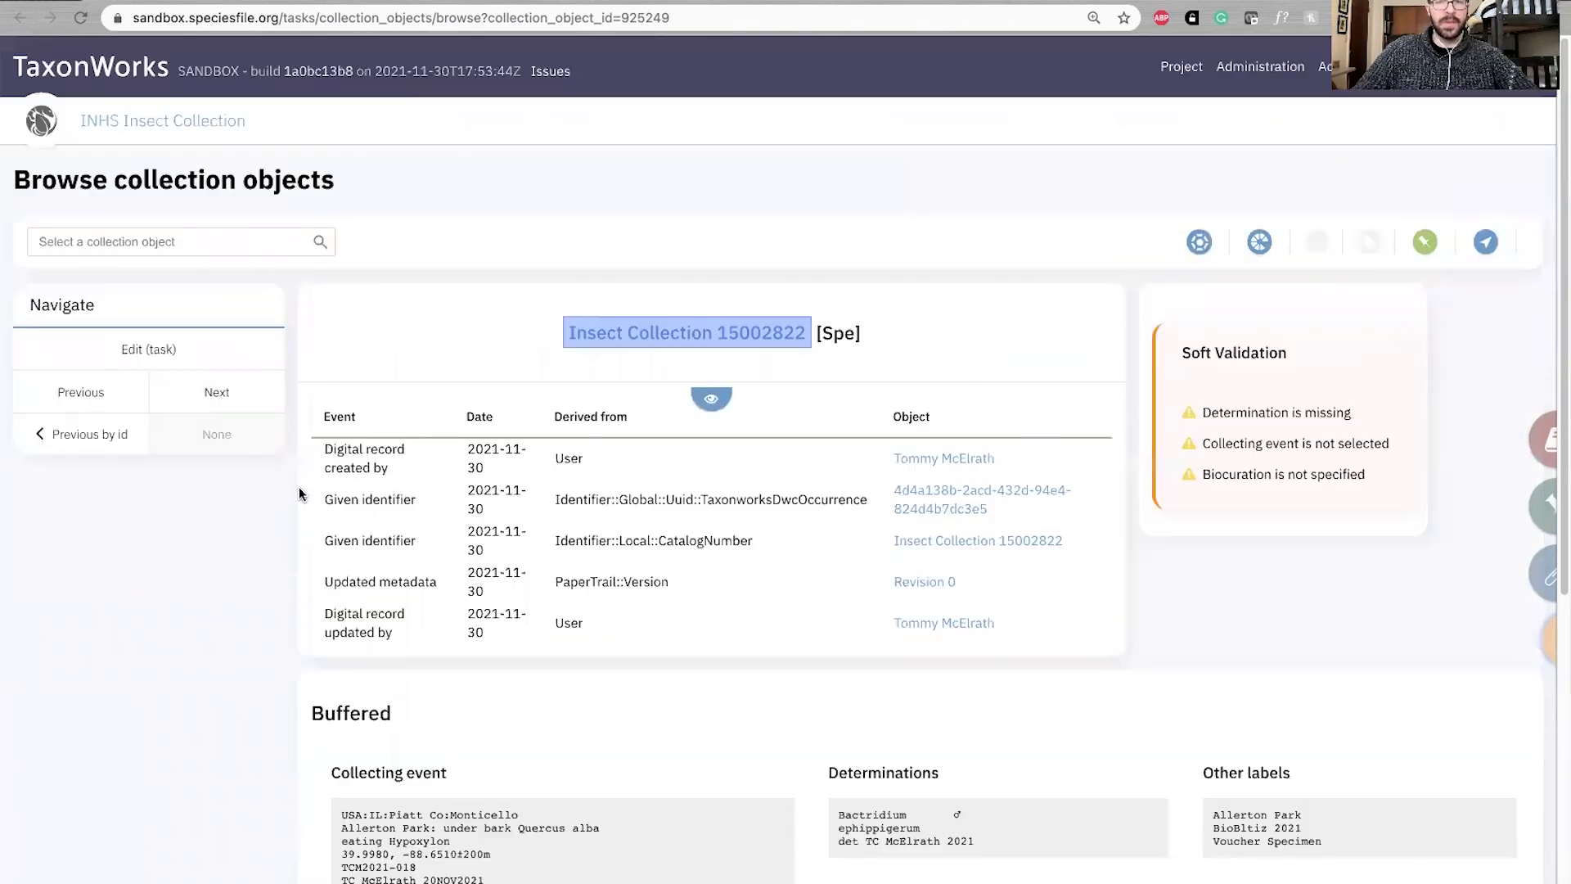
Return to the comprehensive form tab and scroll down to the Object details section.
left_click(243, 0)
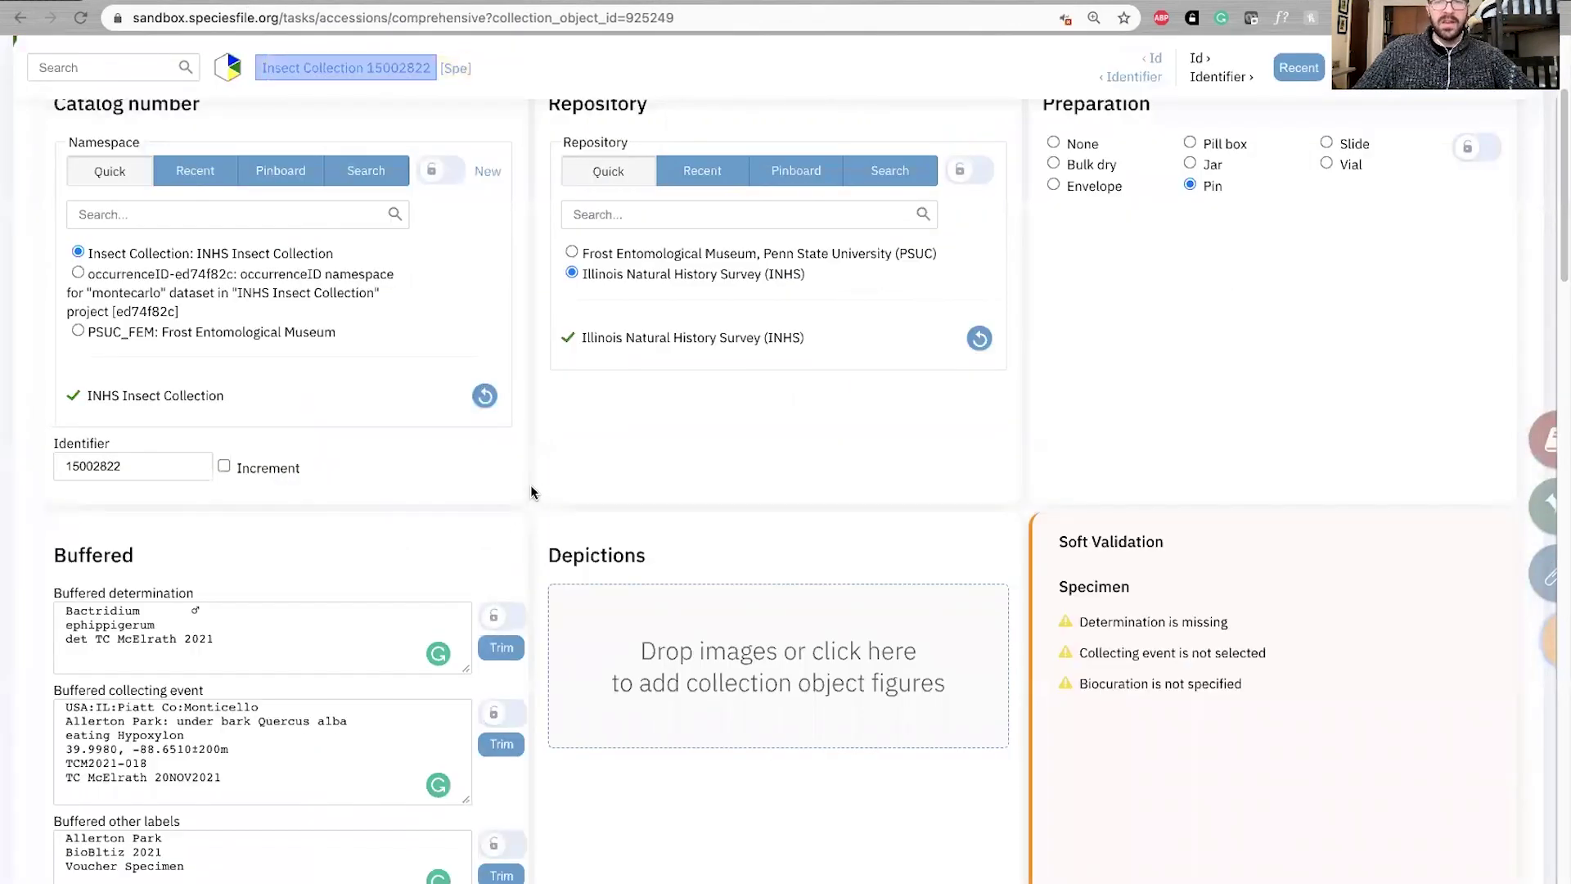
scroll(533, 491, "down", 1)
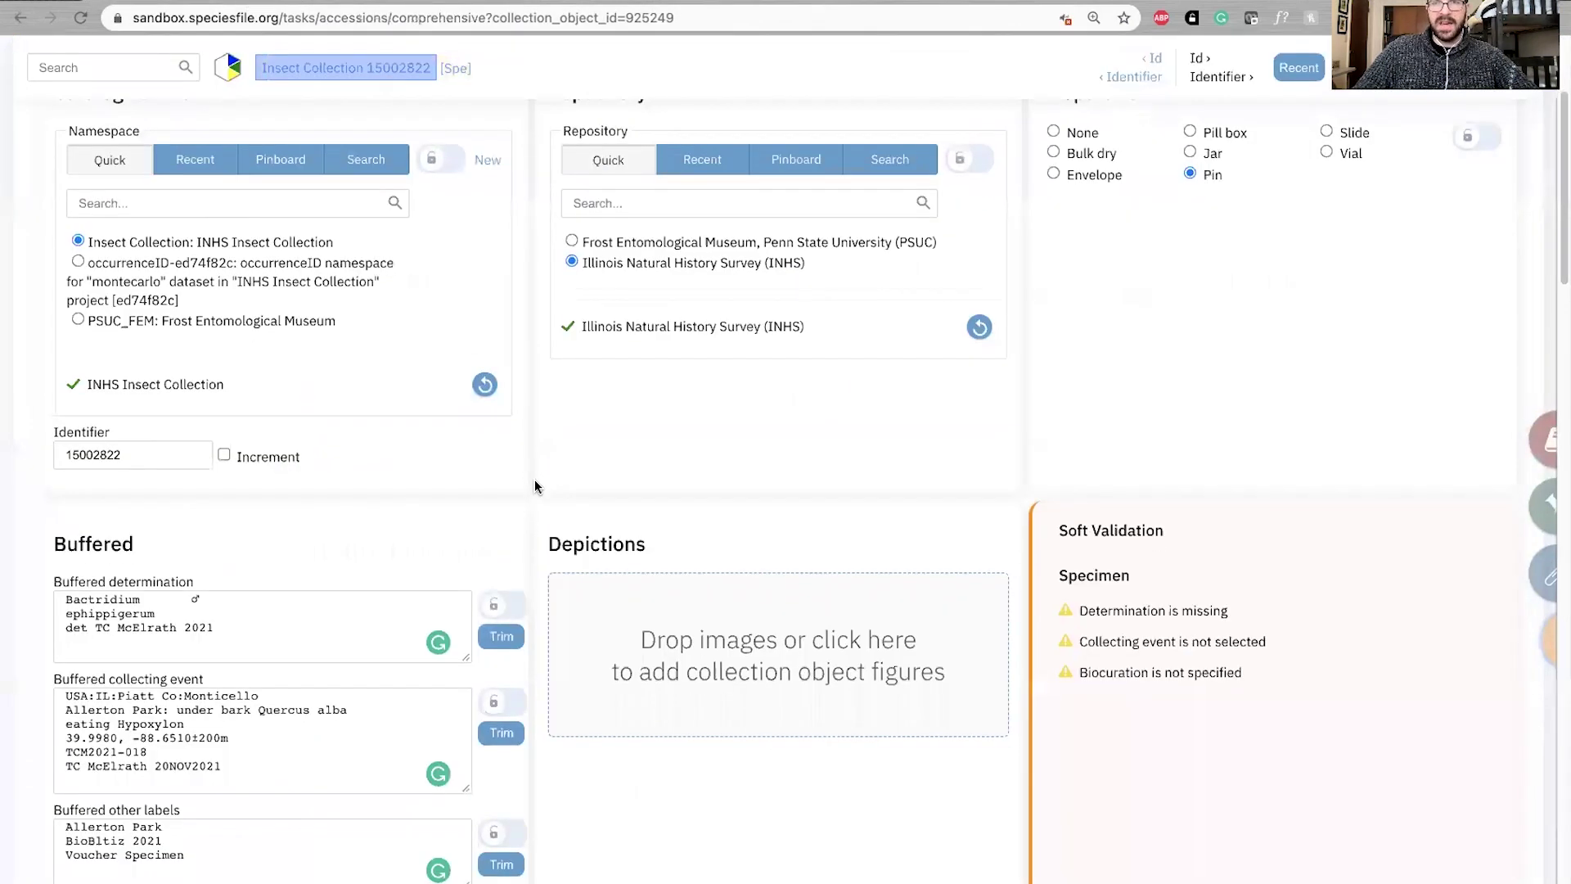
scroll(535, 486, "down", 6)
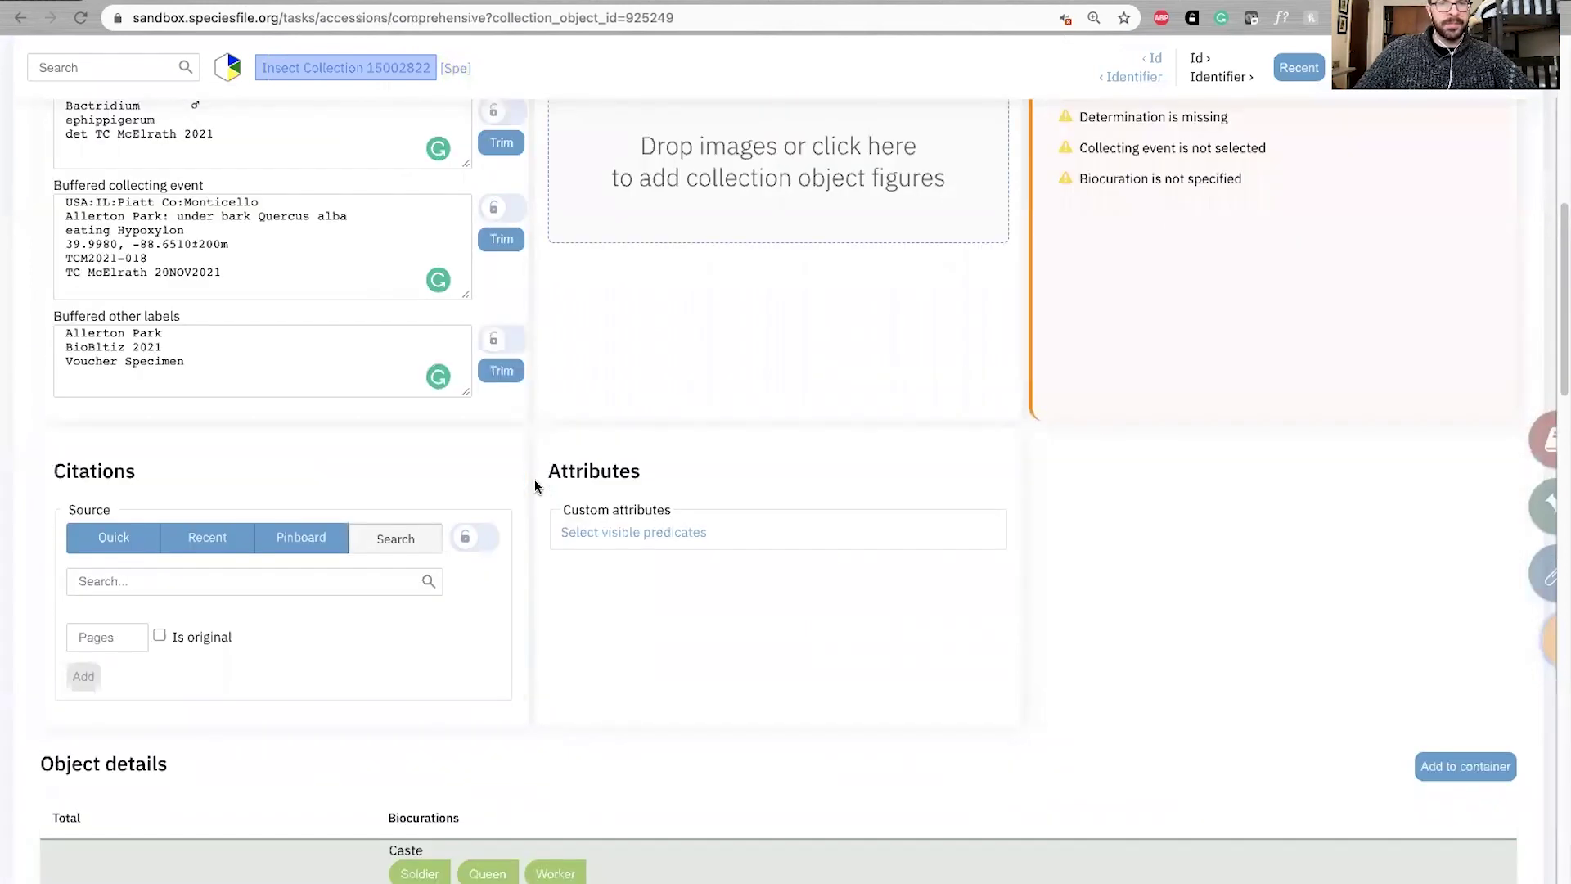
scroll(533, 488, "up", 2)
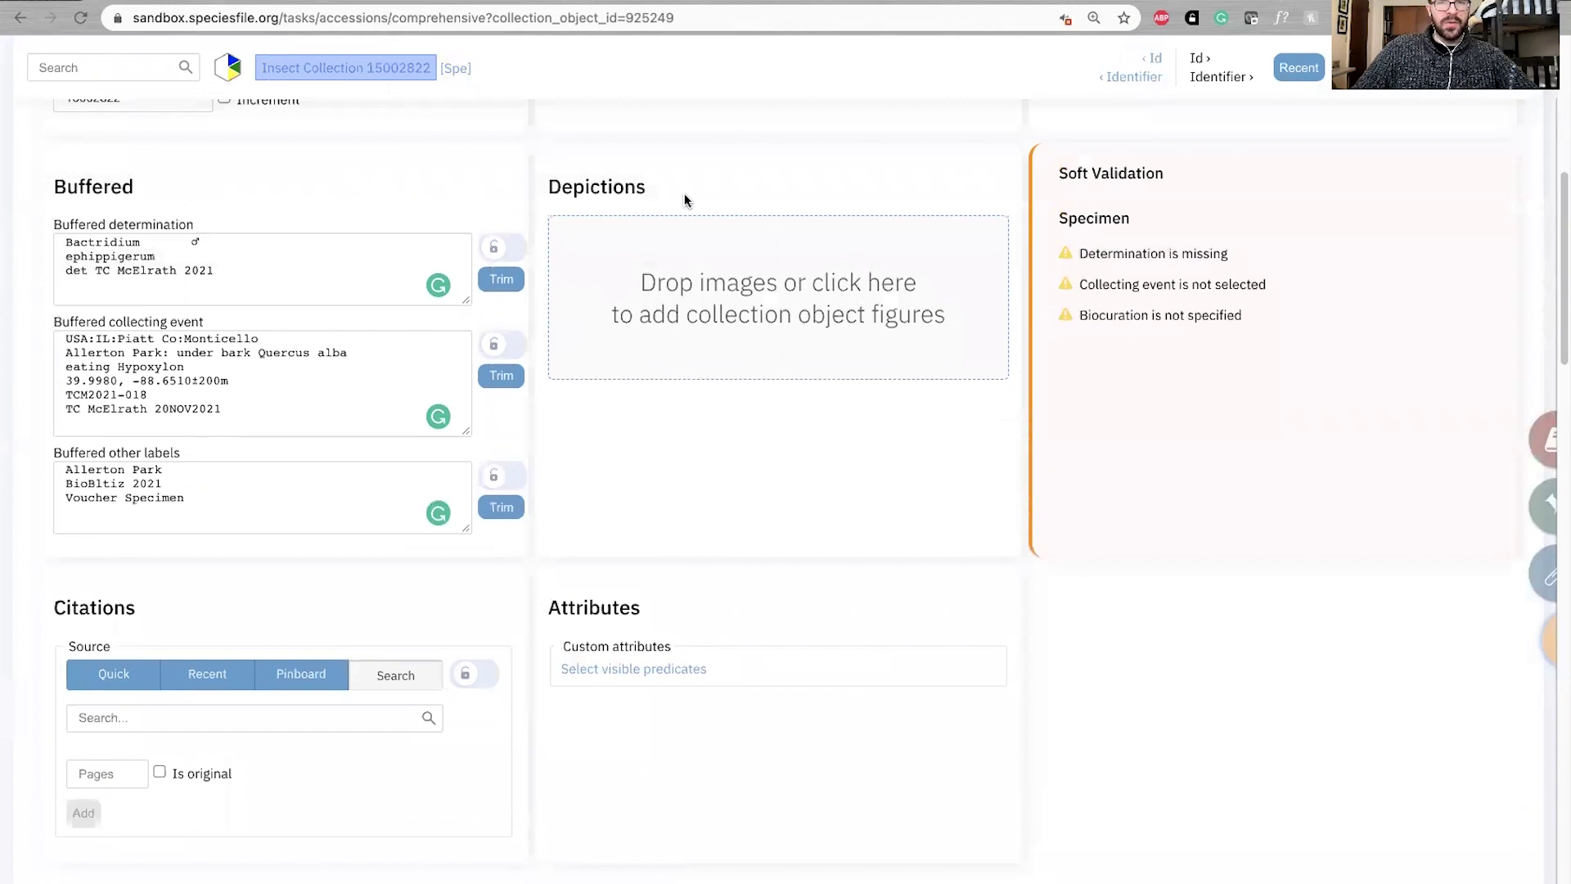
scroll(516, 532, "down", 1)
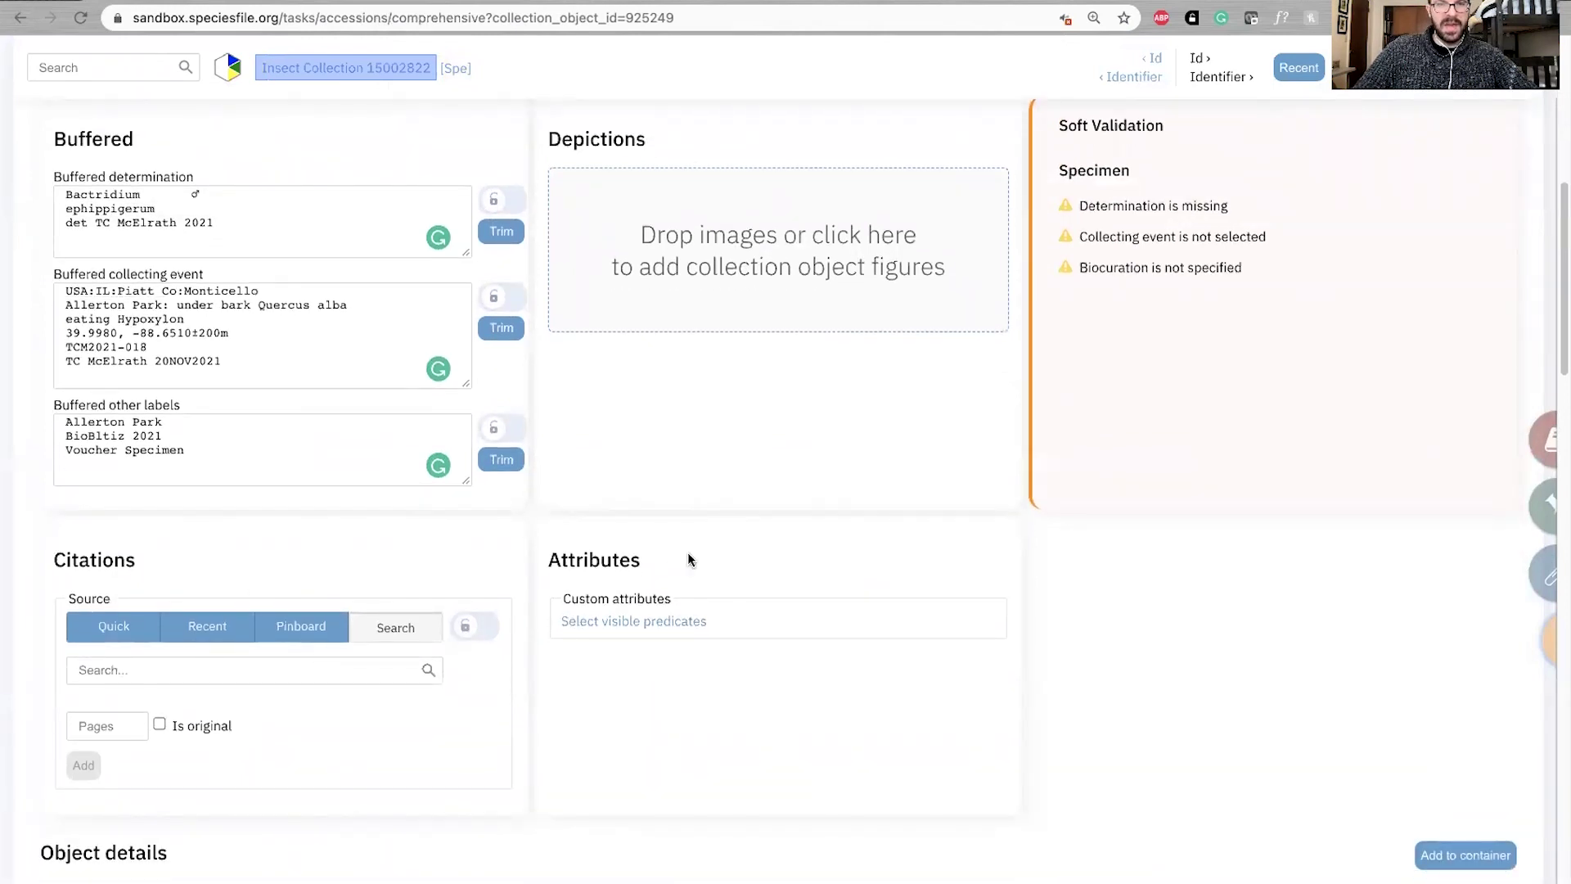
scroll(540, 589, "down", 3)
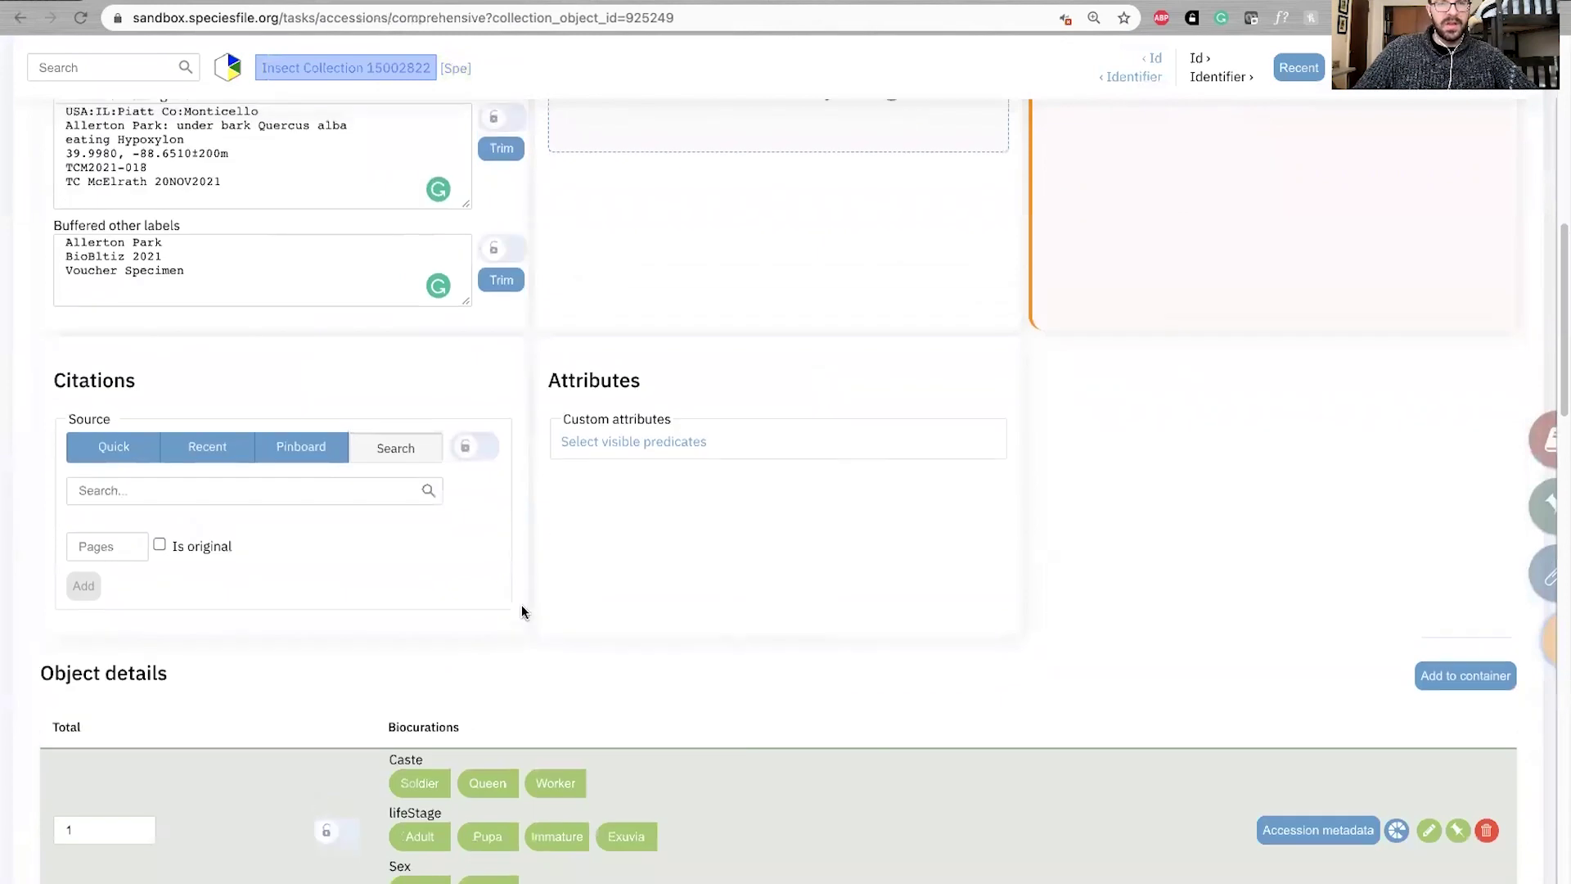
scroll(523, 612, "up", 8)
scroll(550, 565, "down", 5)
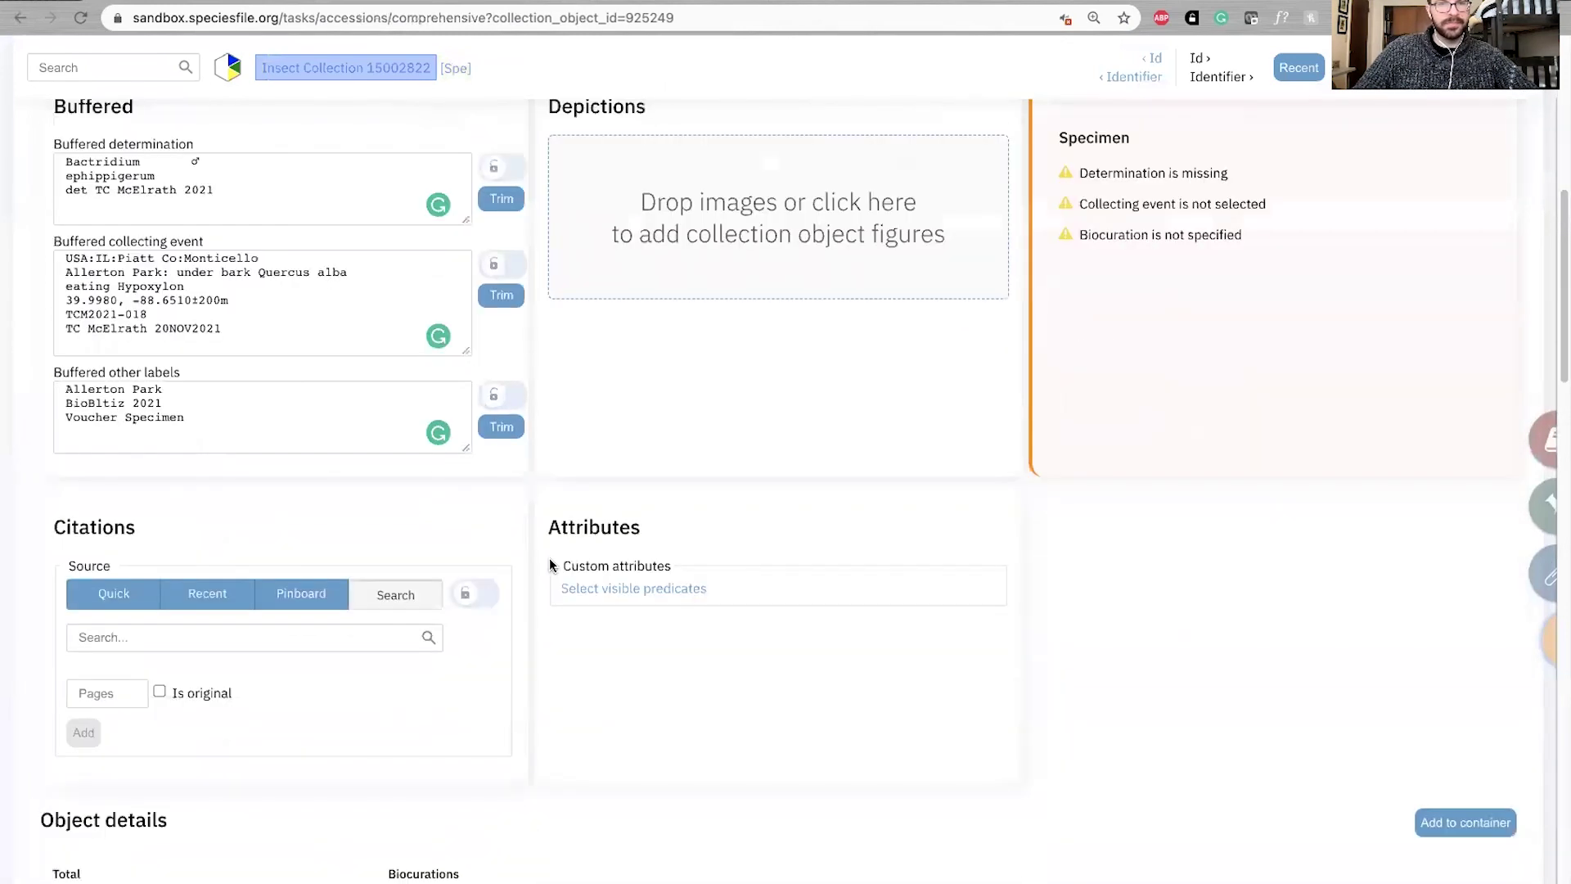
scroll(548, 565, "down", 4)
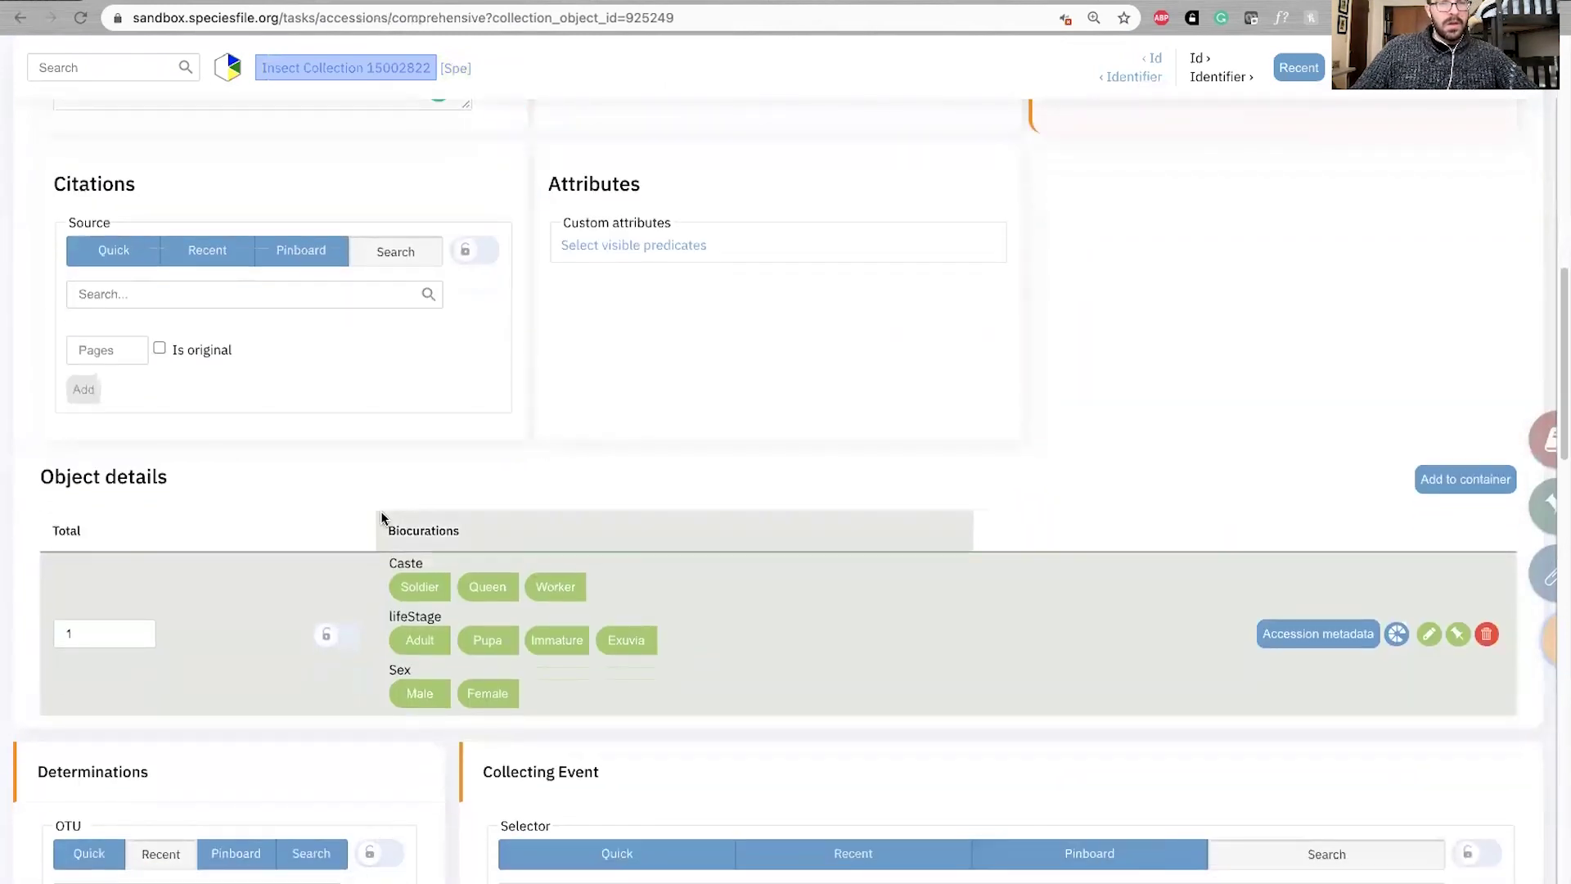
In Object details, mark the specimen Male under Sex and Adult under lifeStage.
scroll(384, 518, "up", 1)
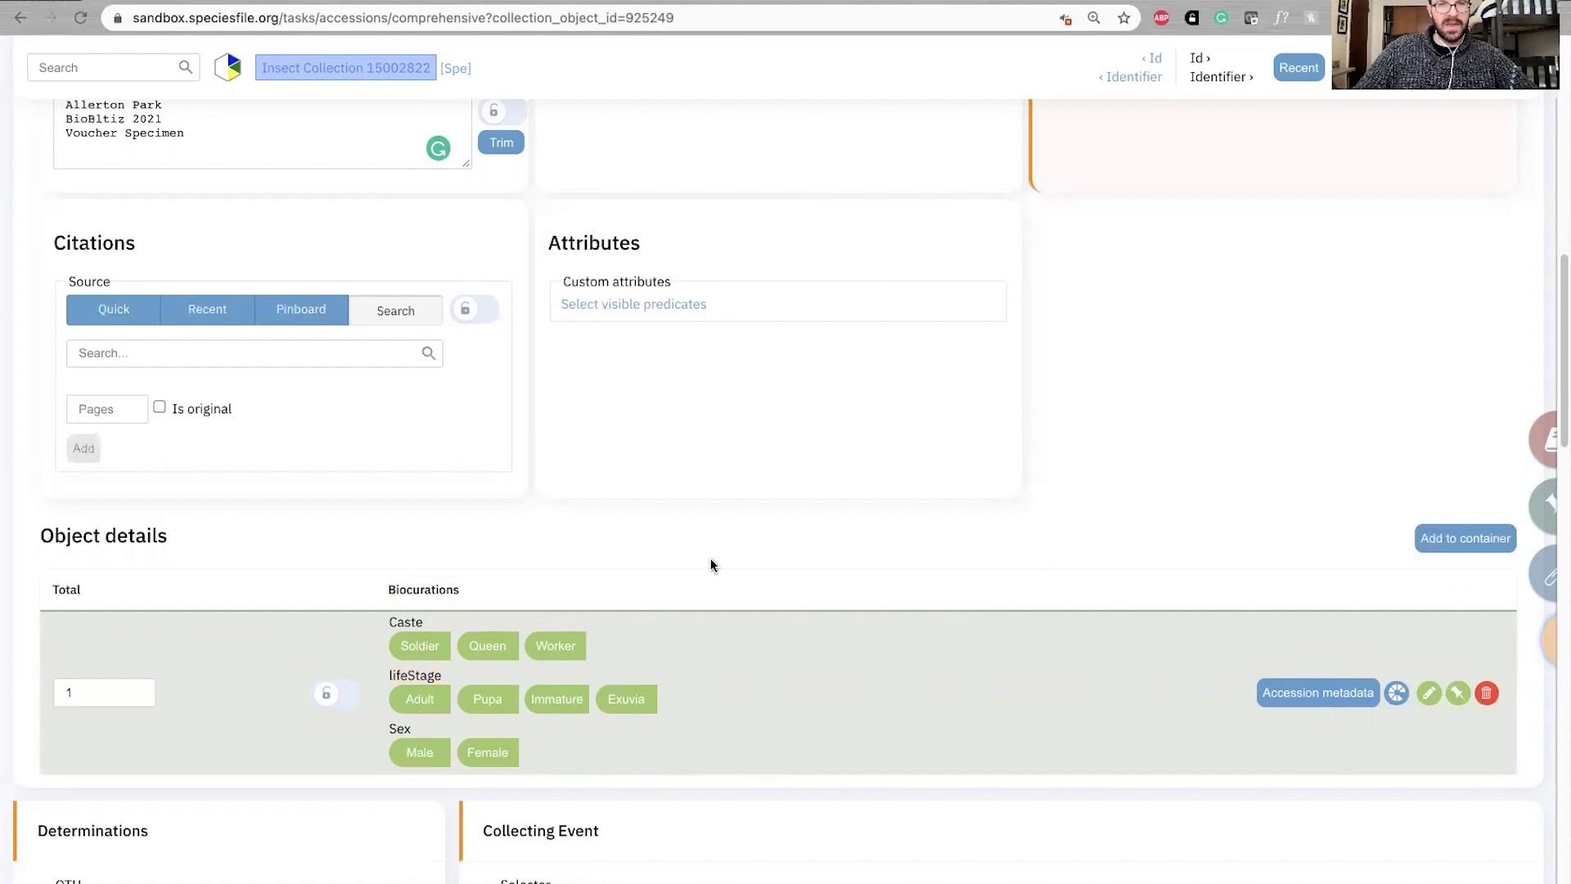
scroll(551, 585, "up", 3)
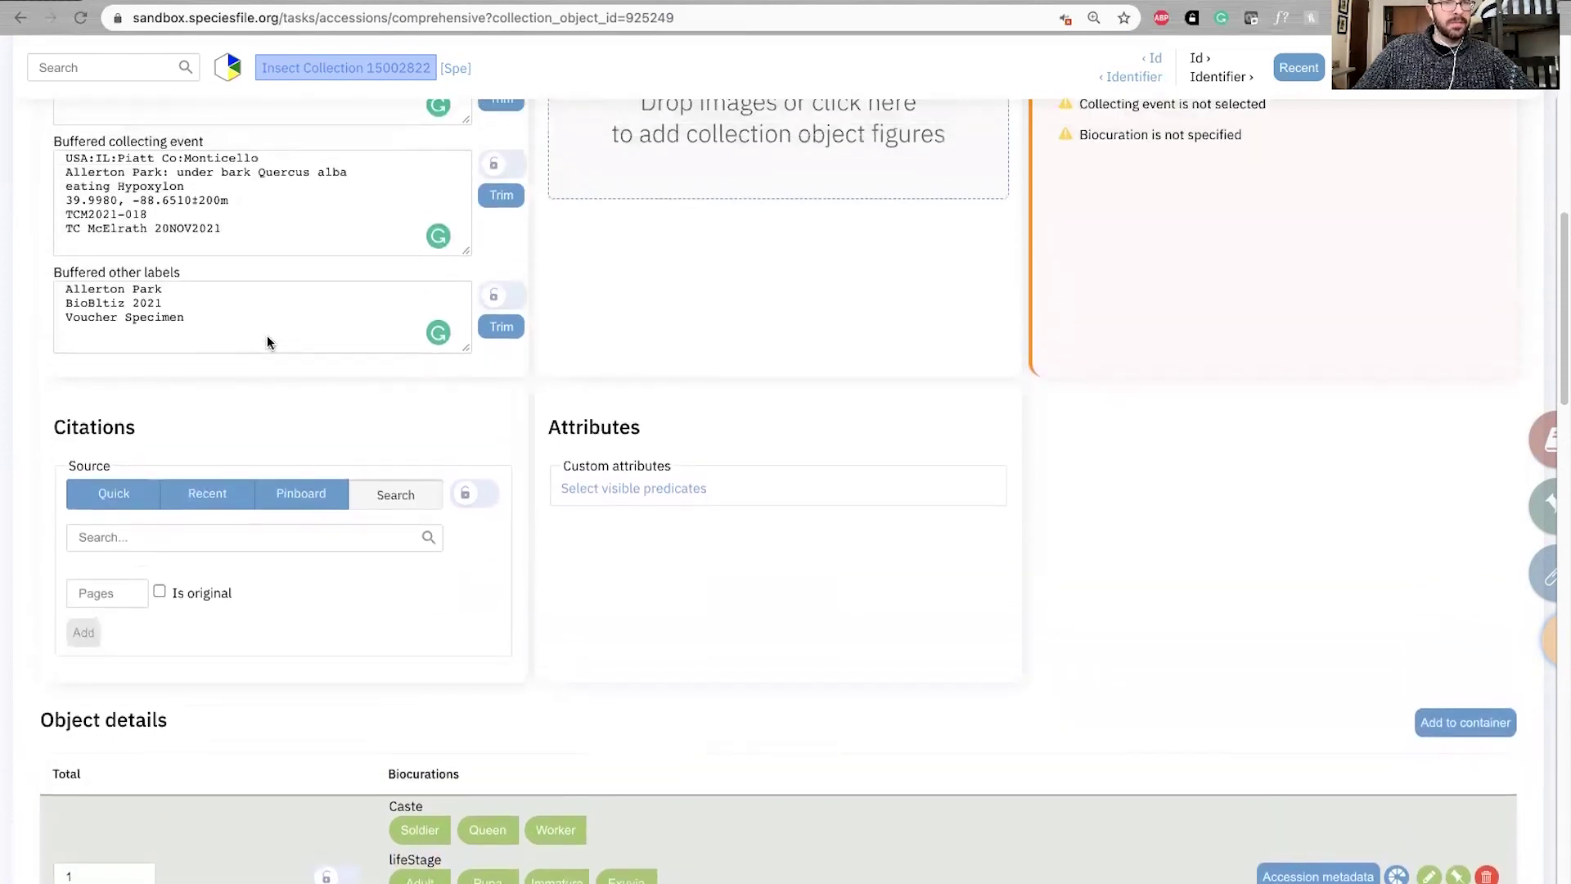
scroll(267, 340, "up", 4)
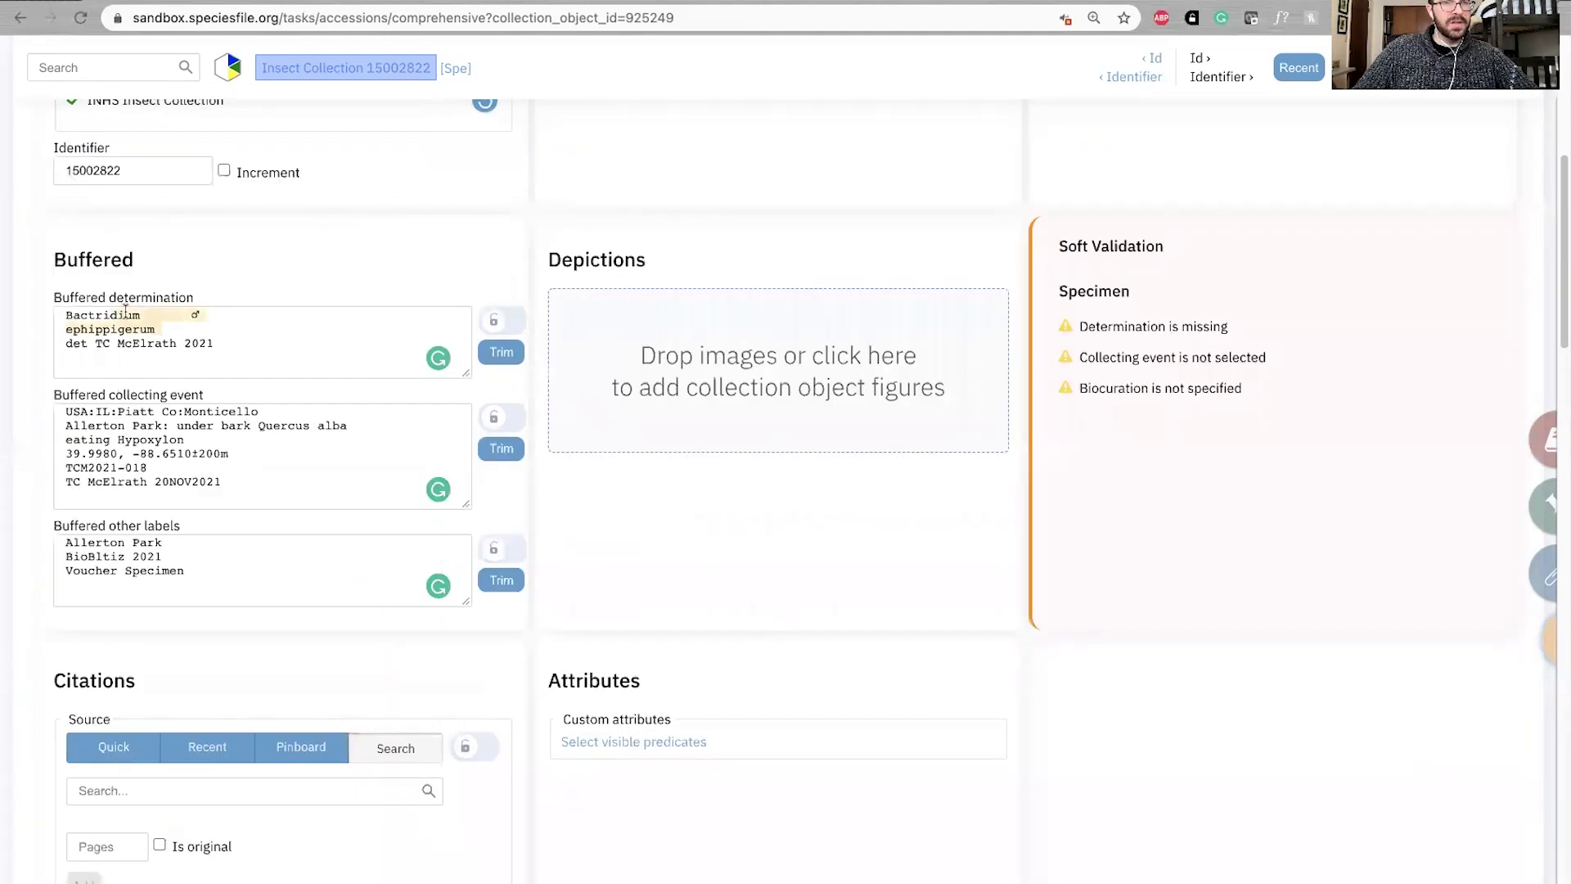
scroll(358, 408, "down", 7)
scroll(262, 586, "down", 1)
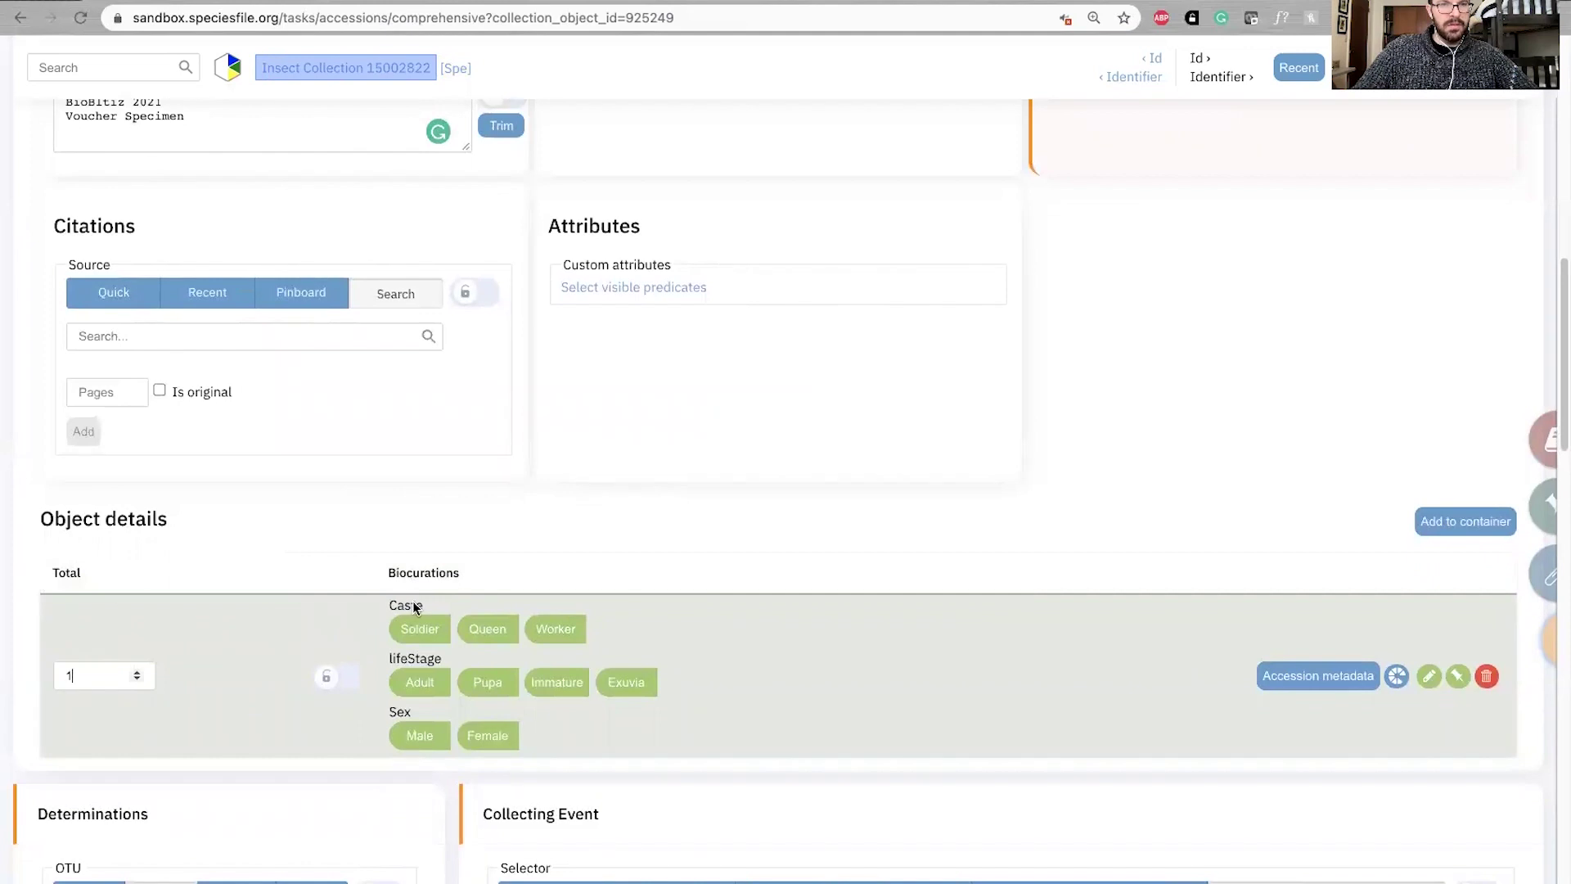
left_click(421, 739)
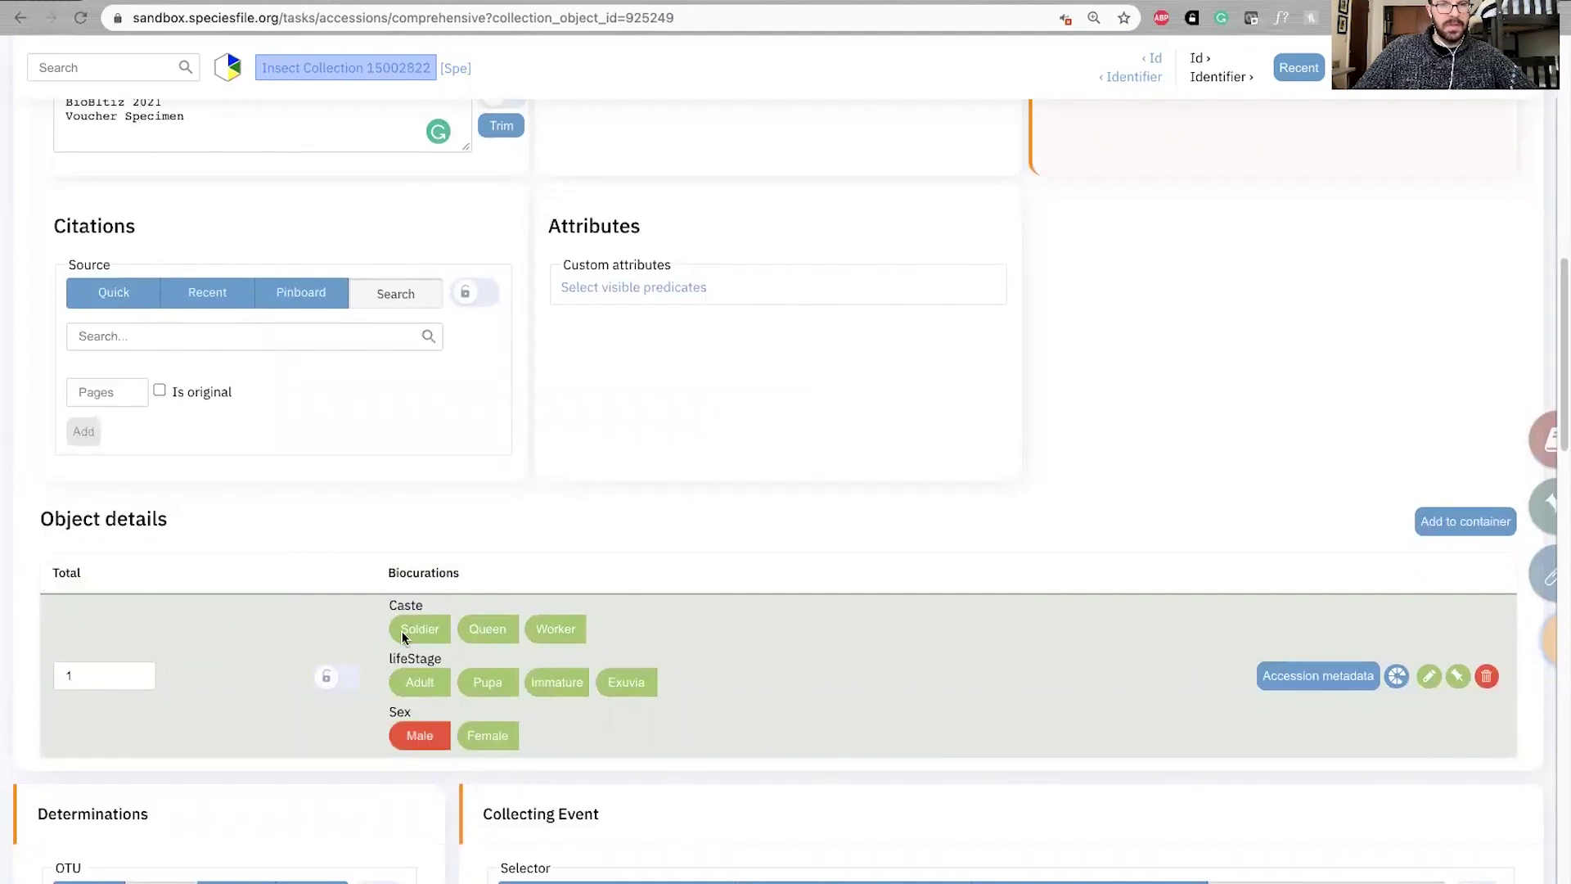
left_click(426, 688)
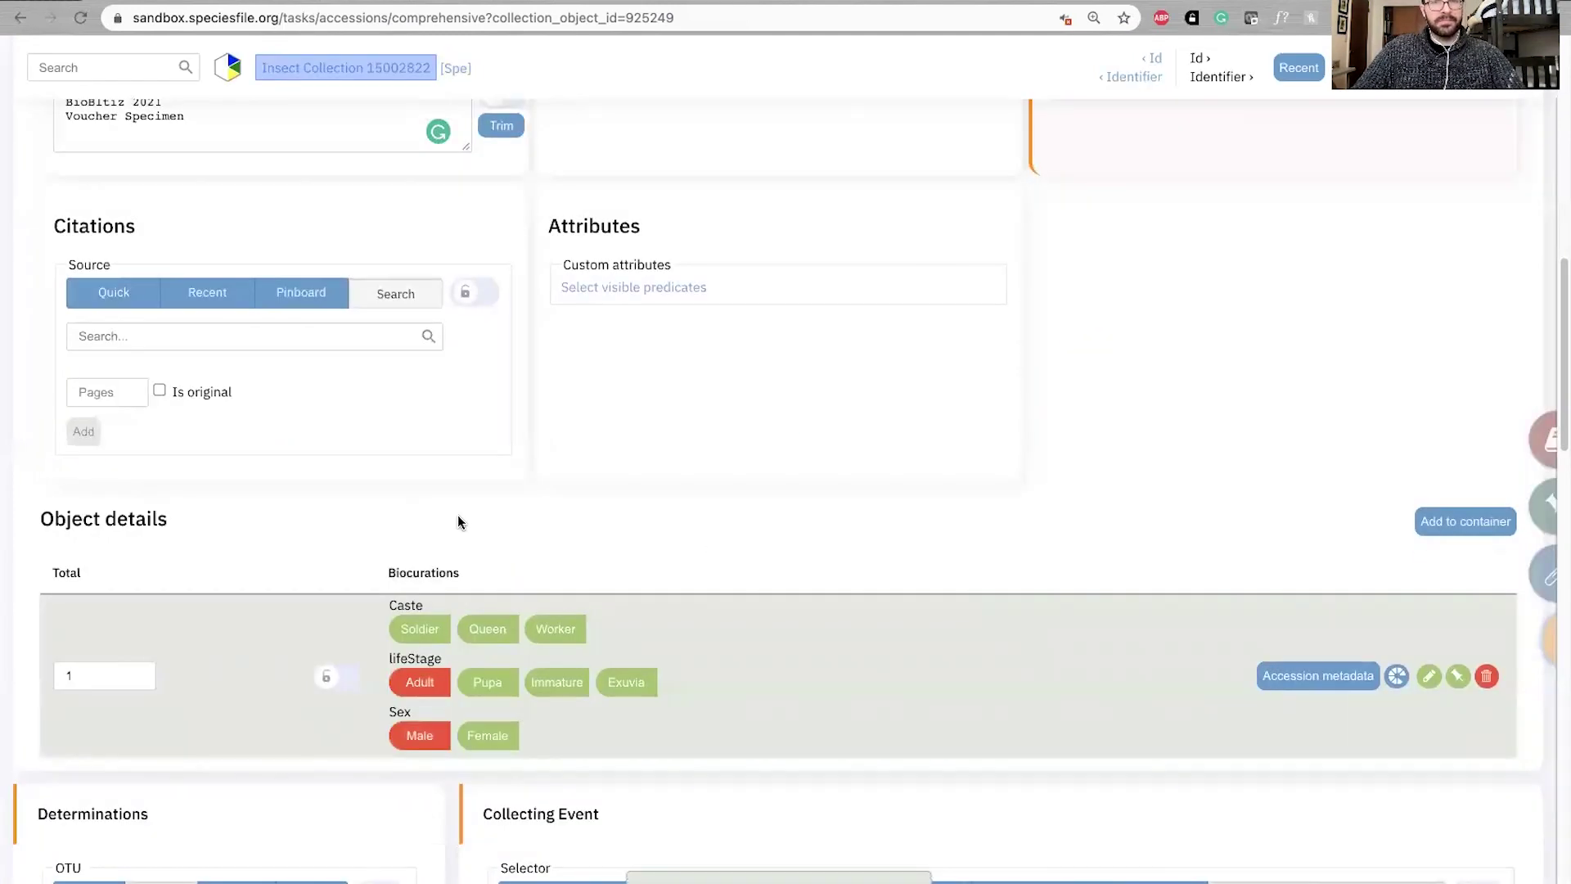
scroll(961, 491, "up", 4)
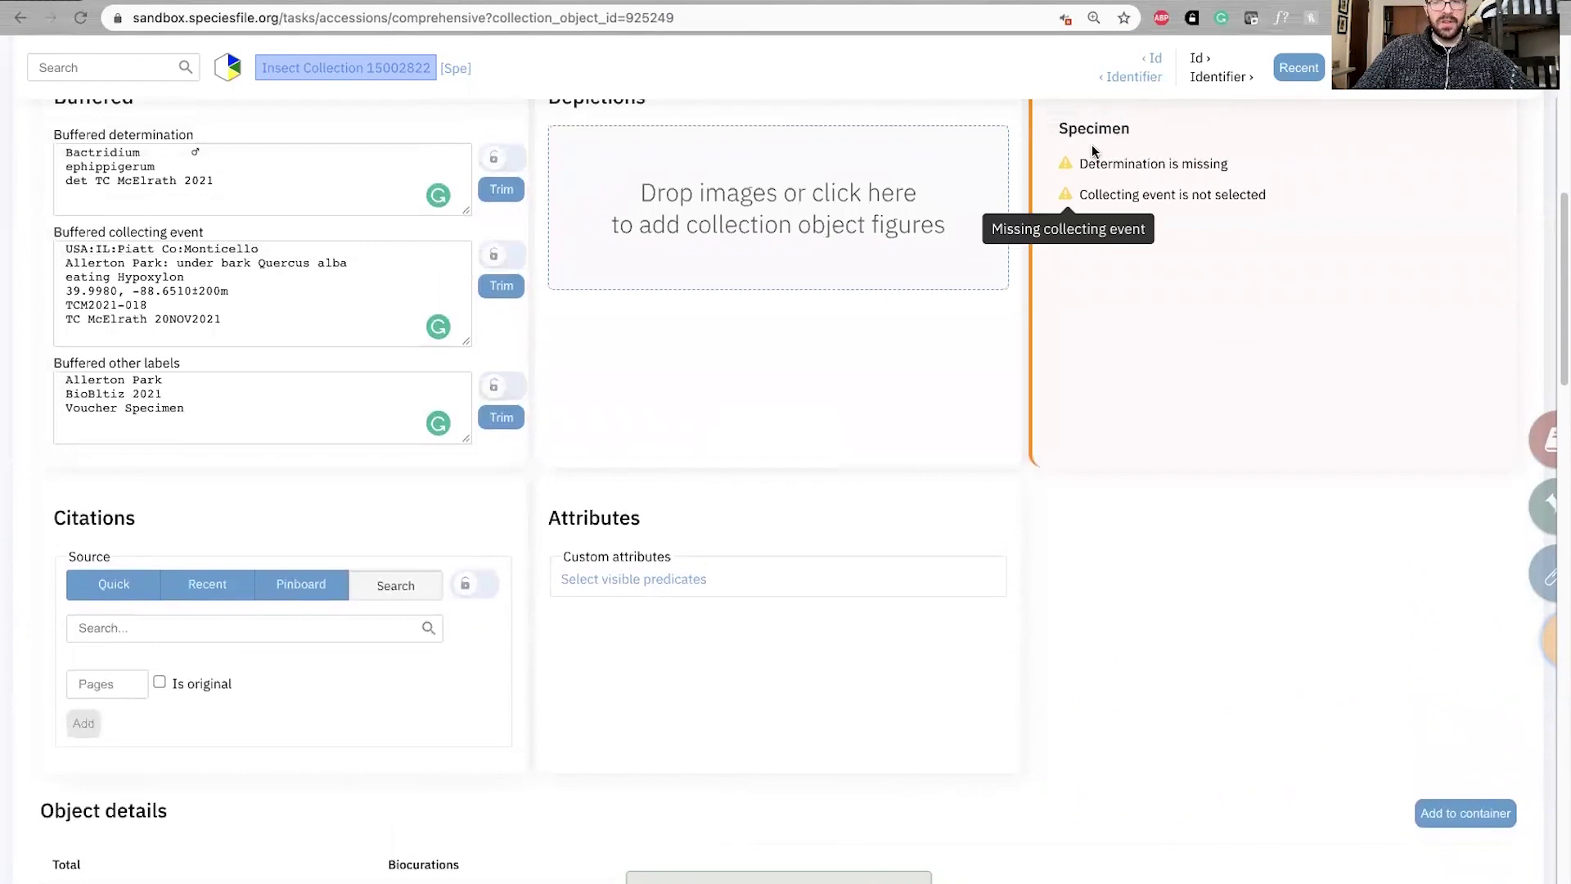
scroll(1003, 586, "down", 5)
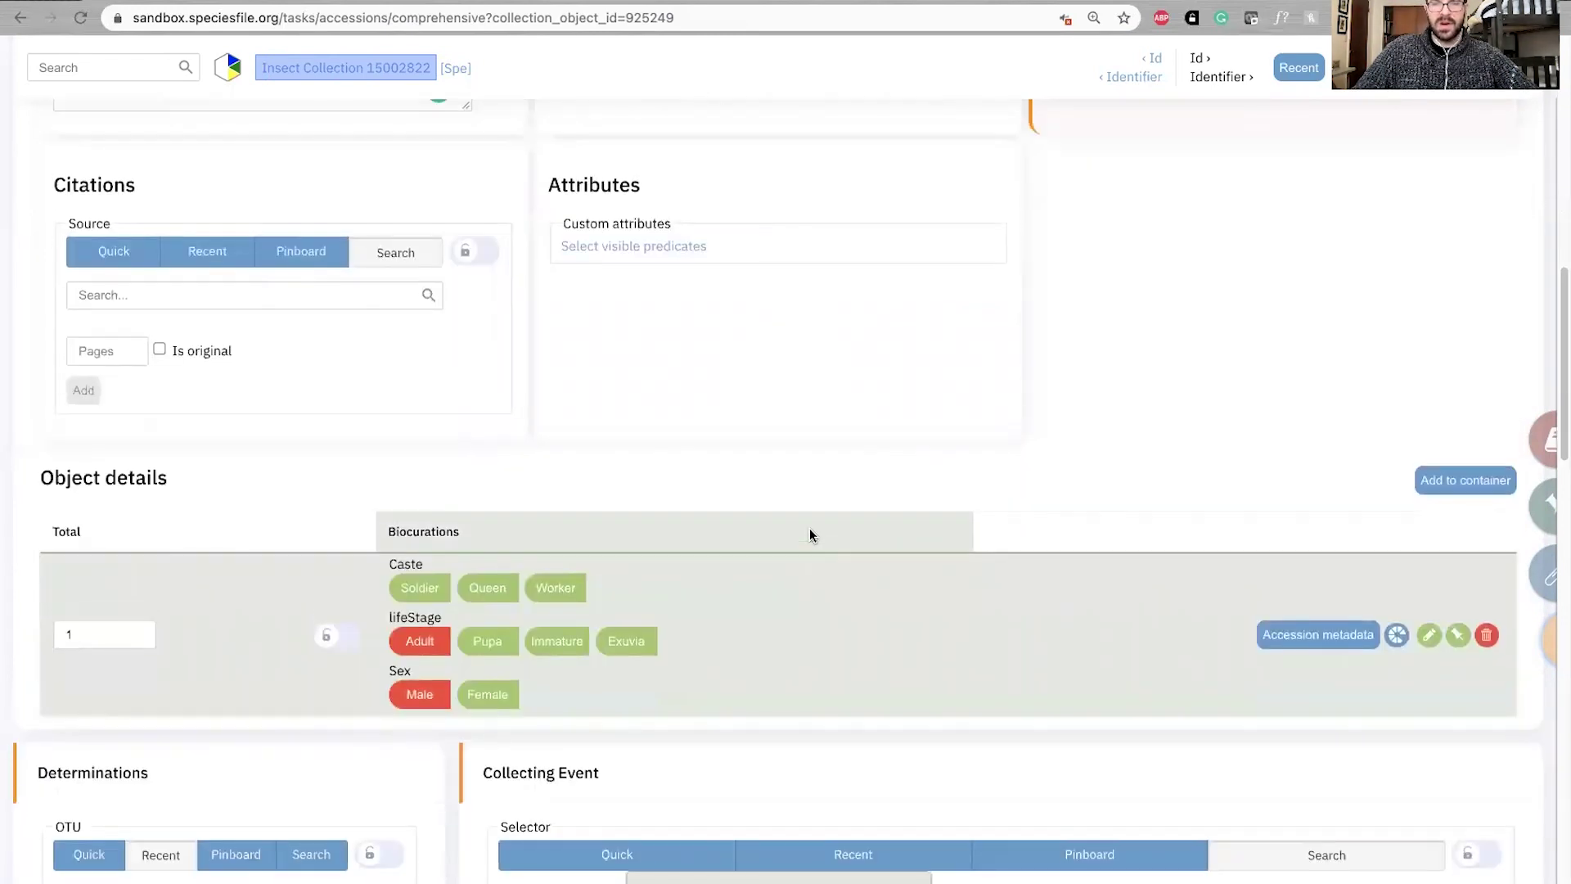
scroll(810, 532, "up", 5)
scroll(759, 574, "up", 9)
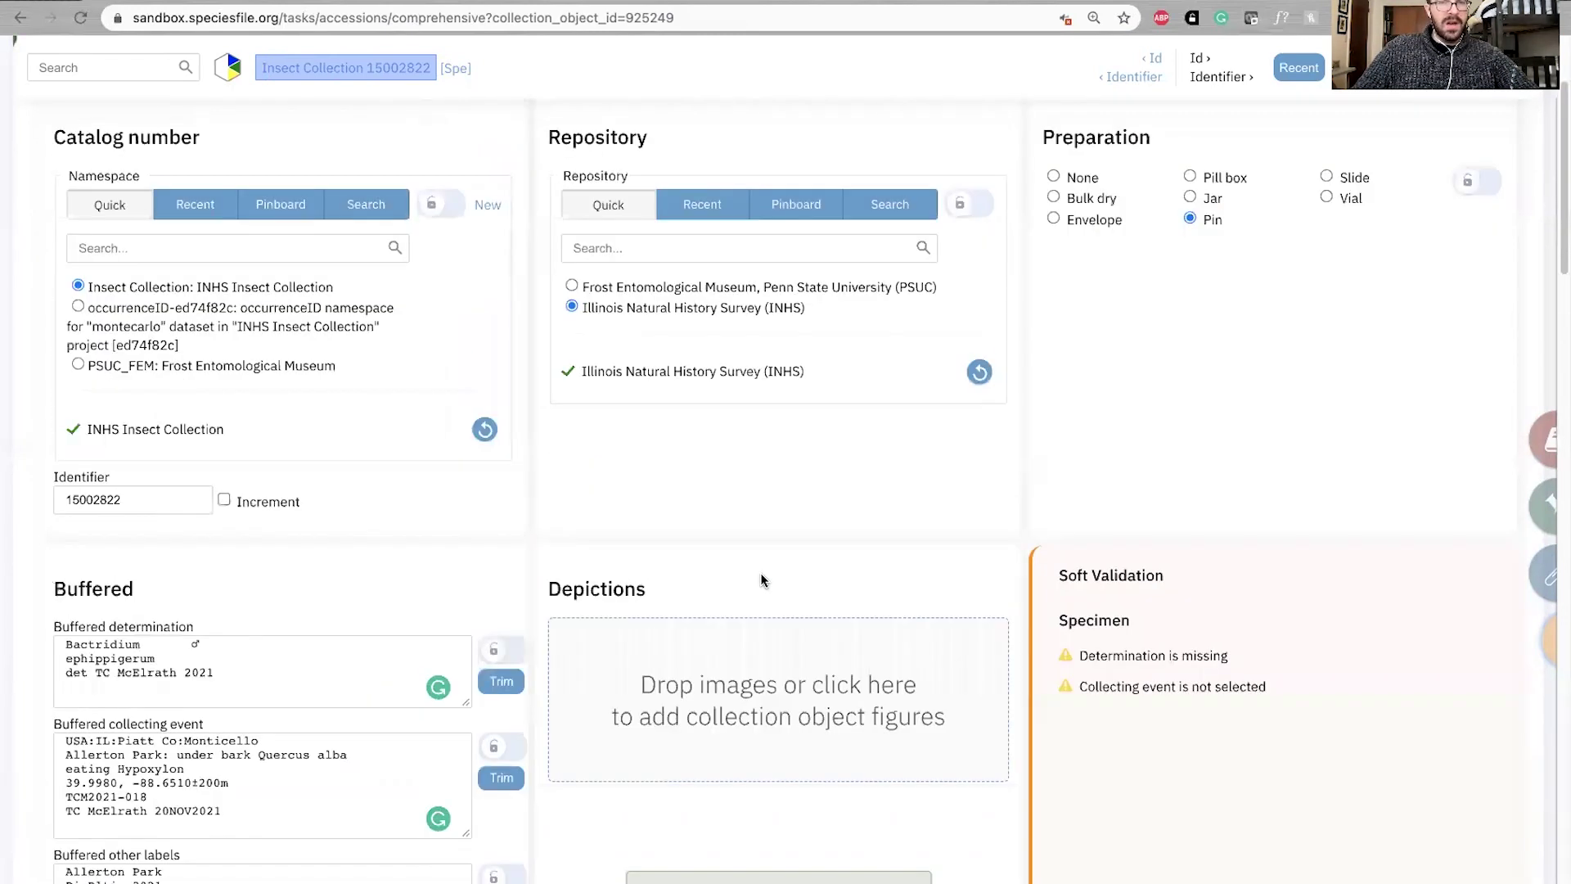
scroll(540, 565, "down", 6)
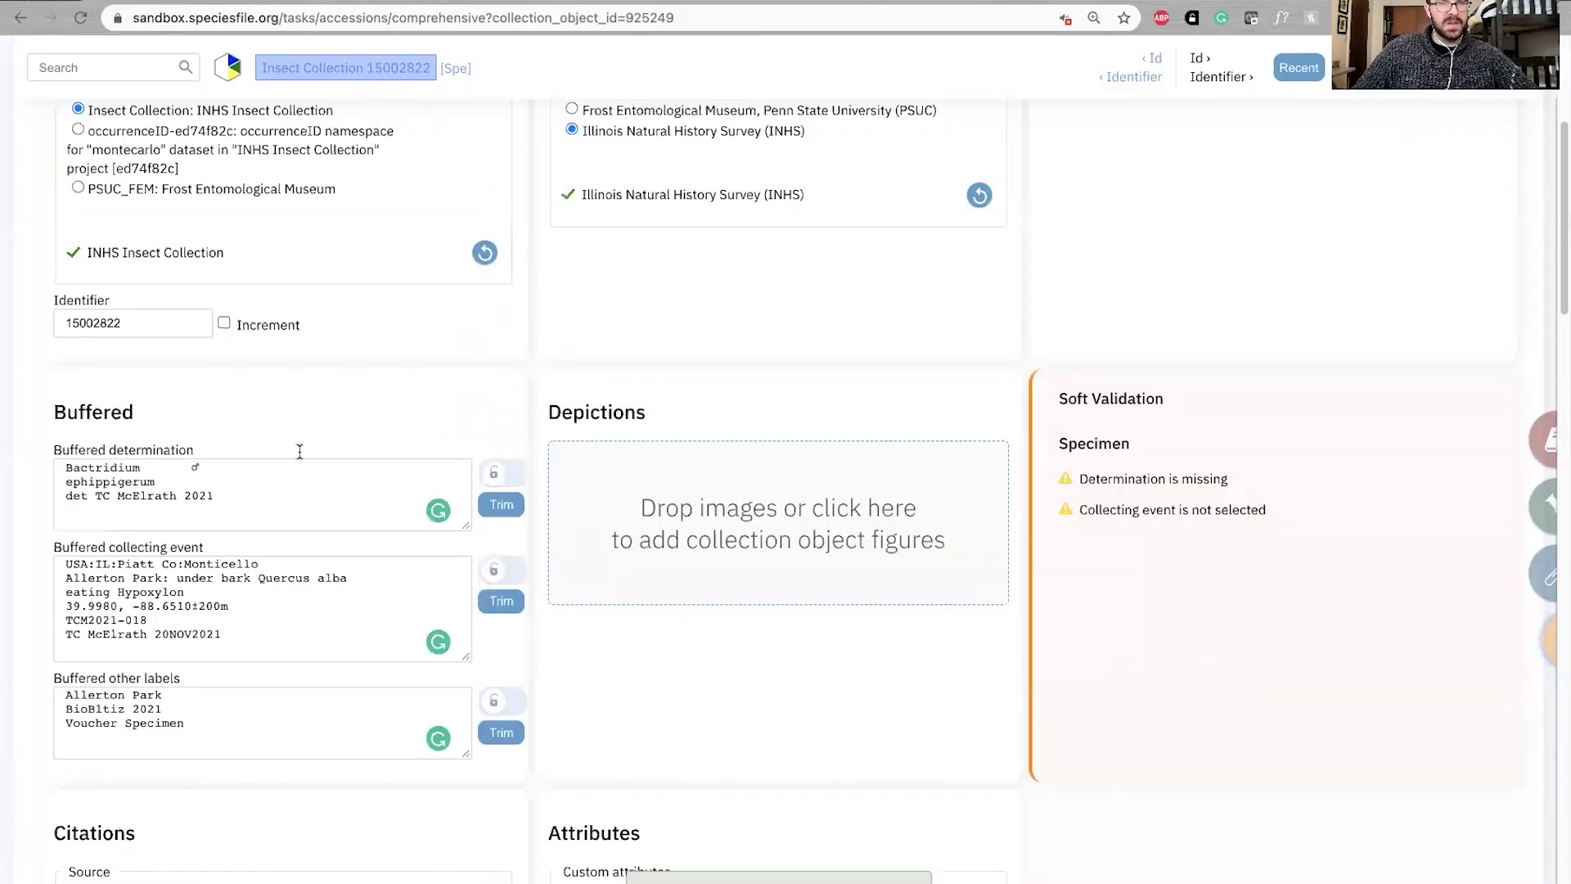
scroll(351, 644, "up", 6)
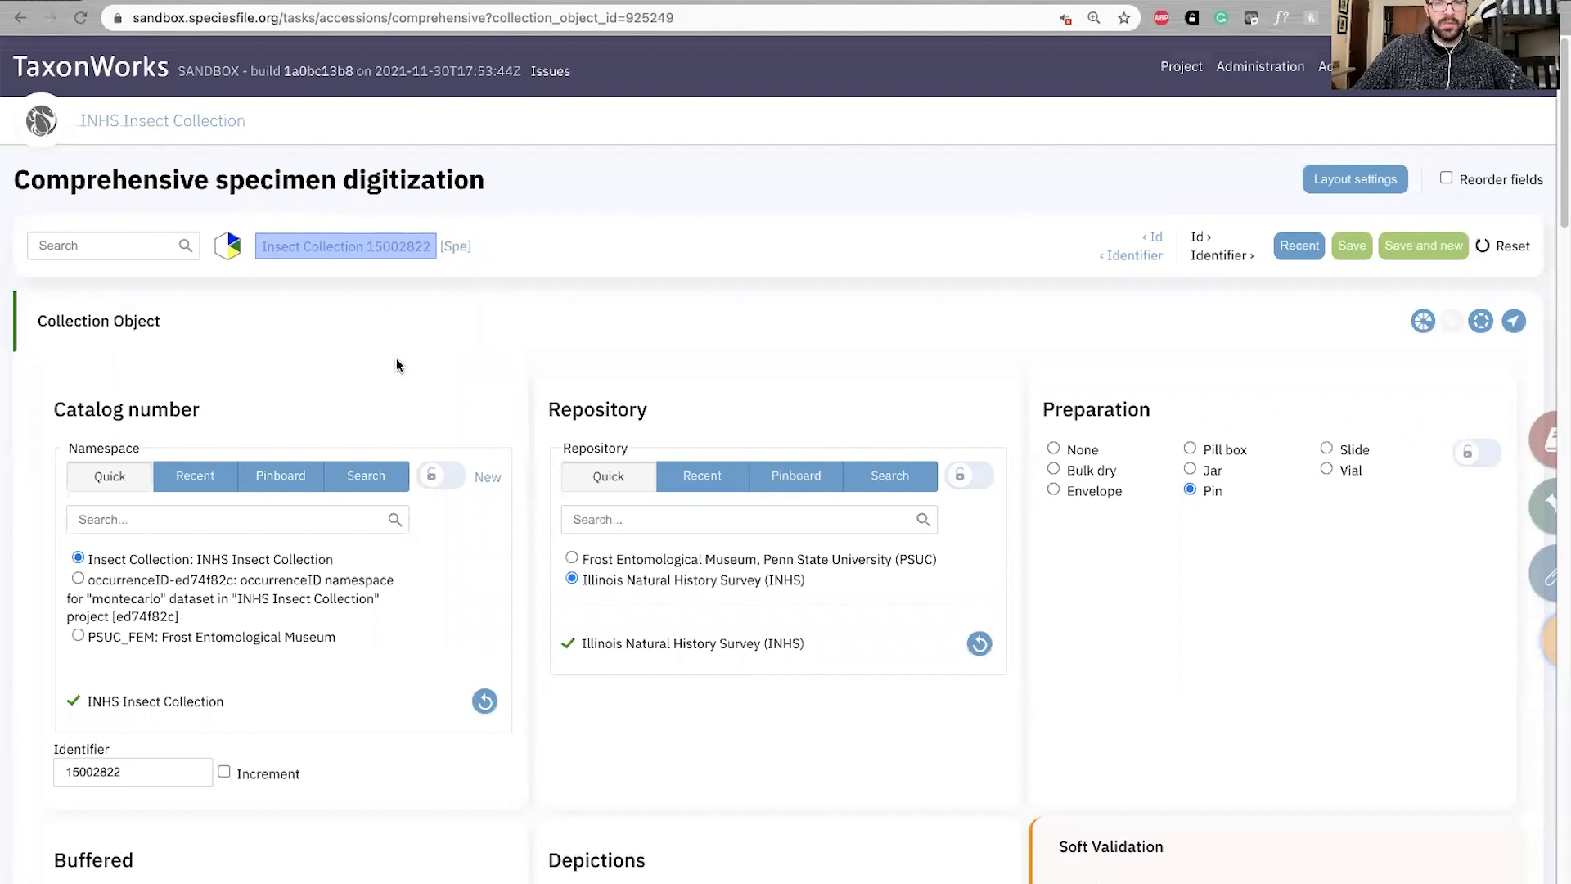
scroll(527, 412, "down", 2)
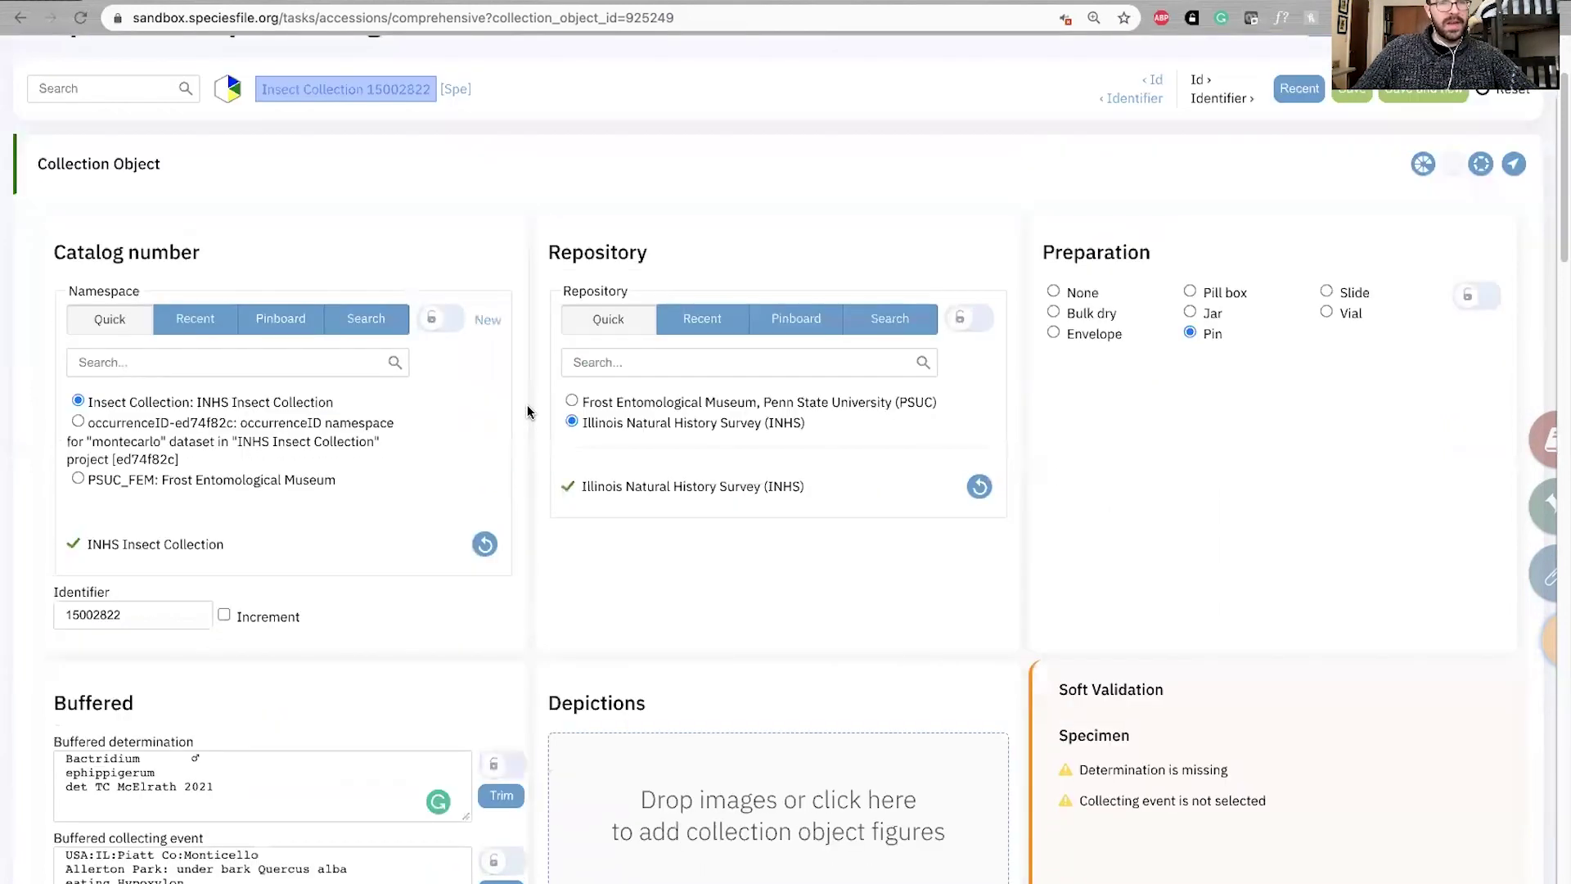
scroll(527, 412, "down", 4)
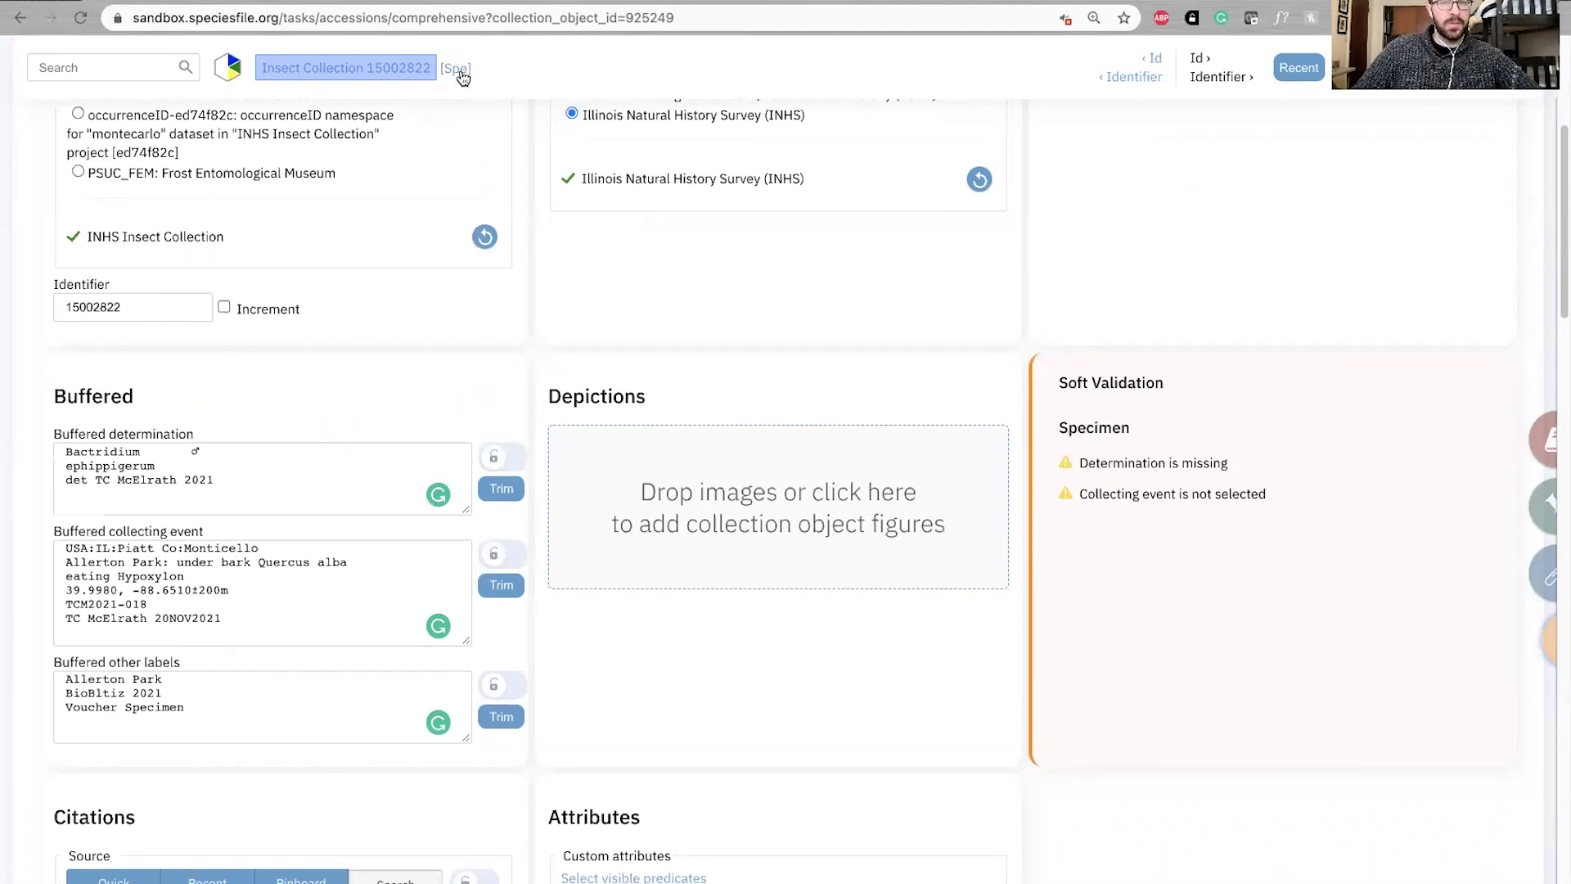
key("super+a")
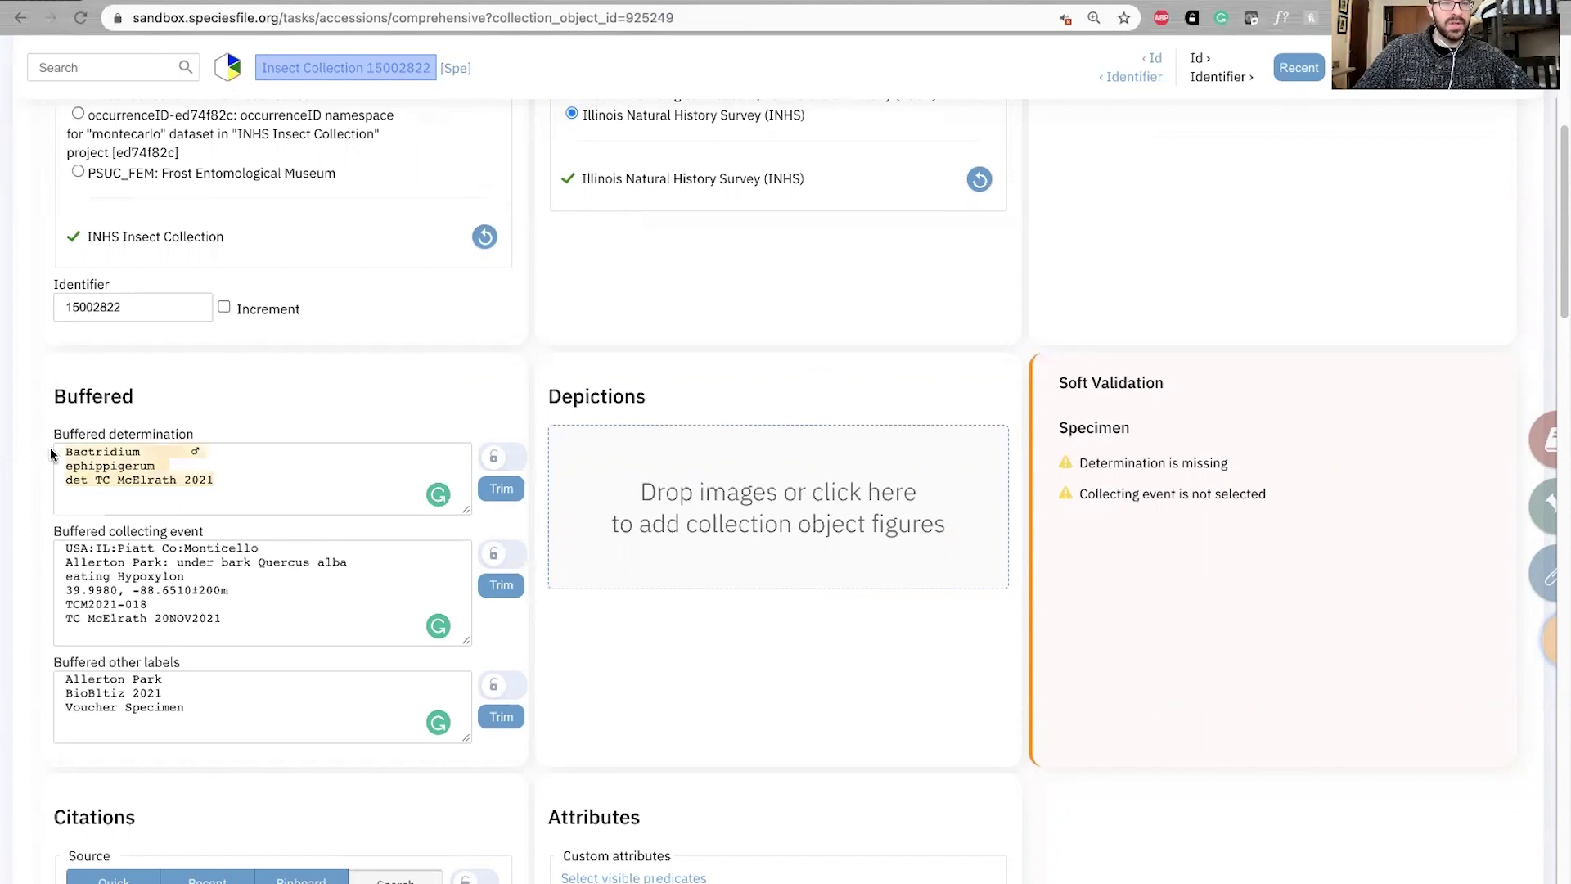
scroll(455, 389, "down", 10)
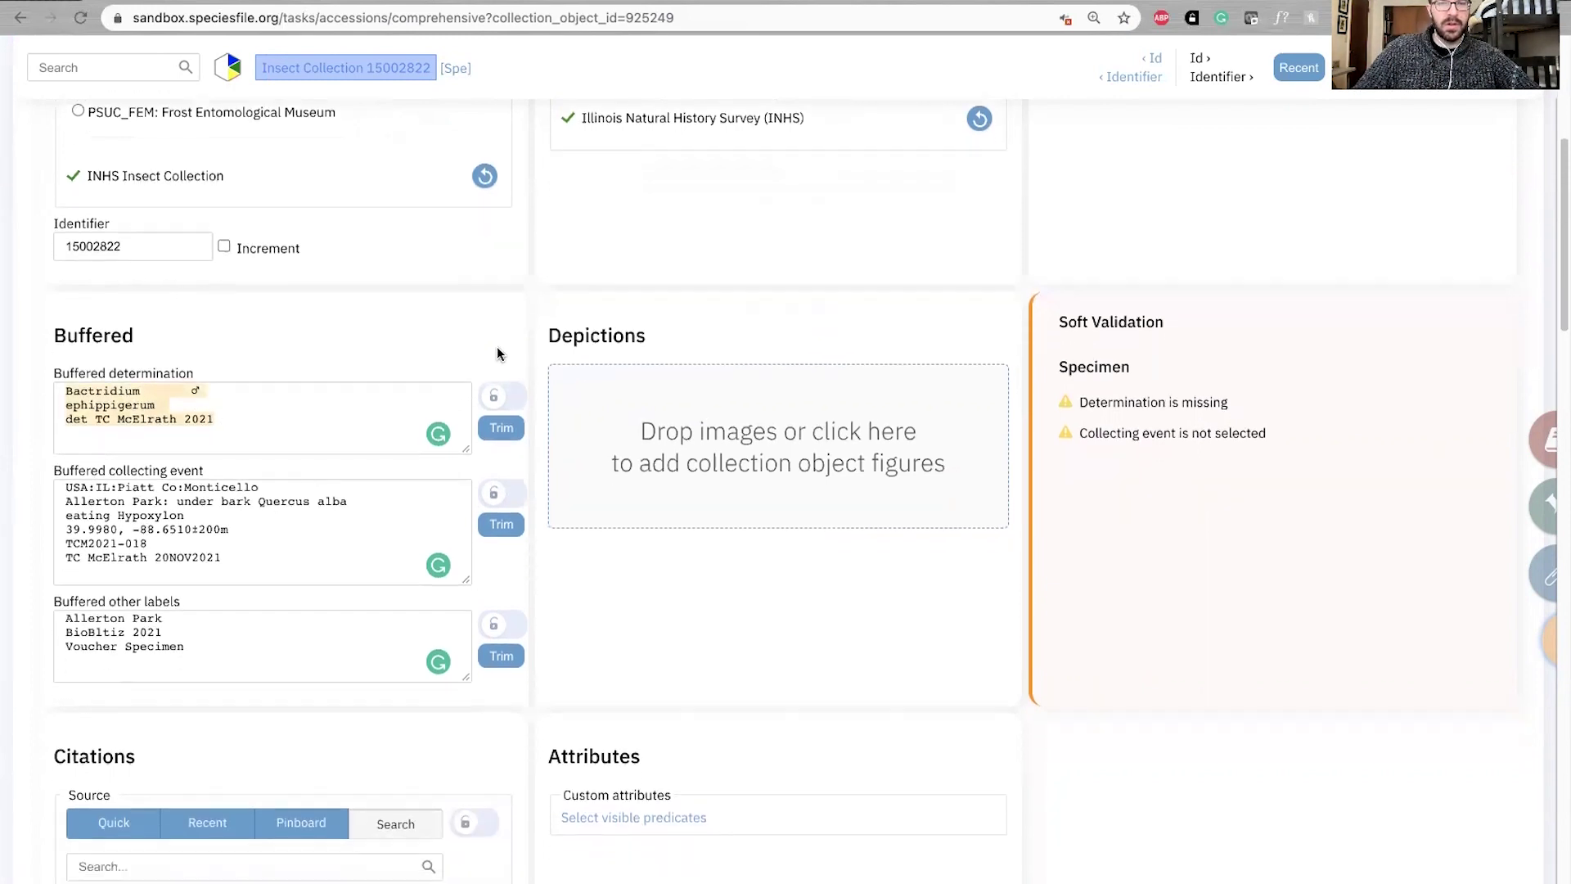
Search the OTU box for 'bactridium' and pick Bactridium ephippigerum (Guérin-Méneville, 1937).
scroll(456, 410, "down", 9)
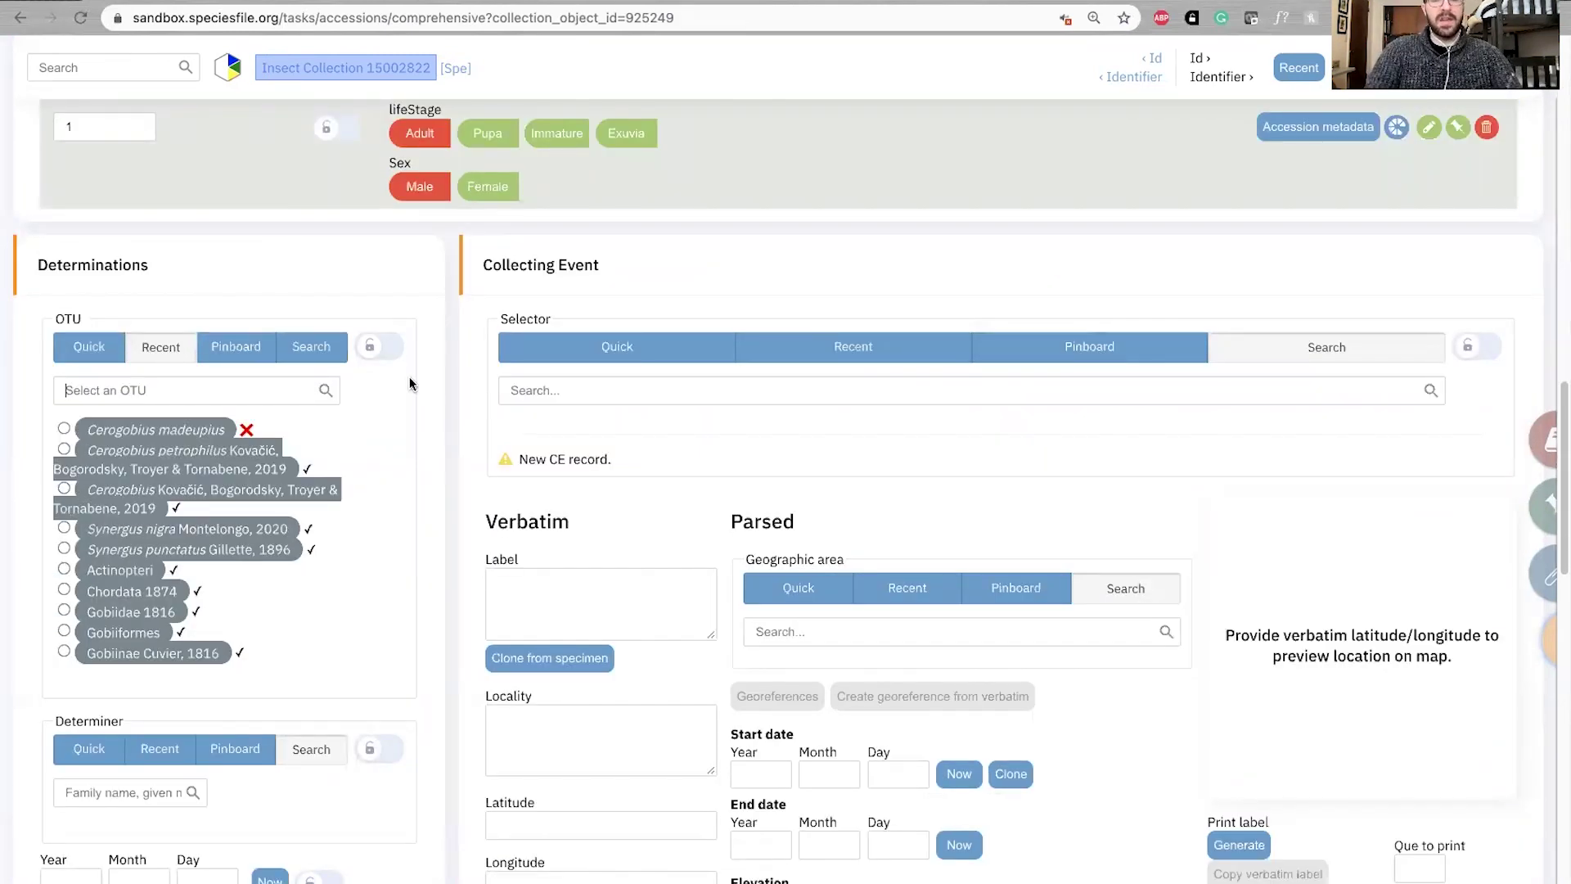
type("bac")
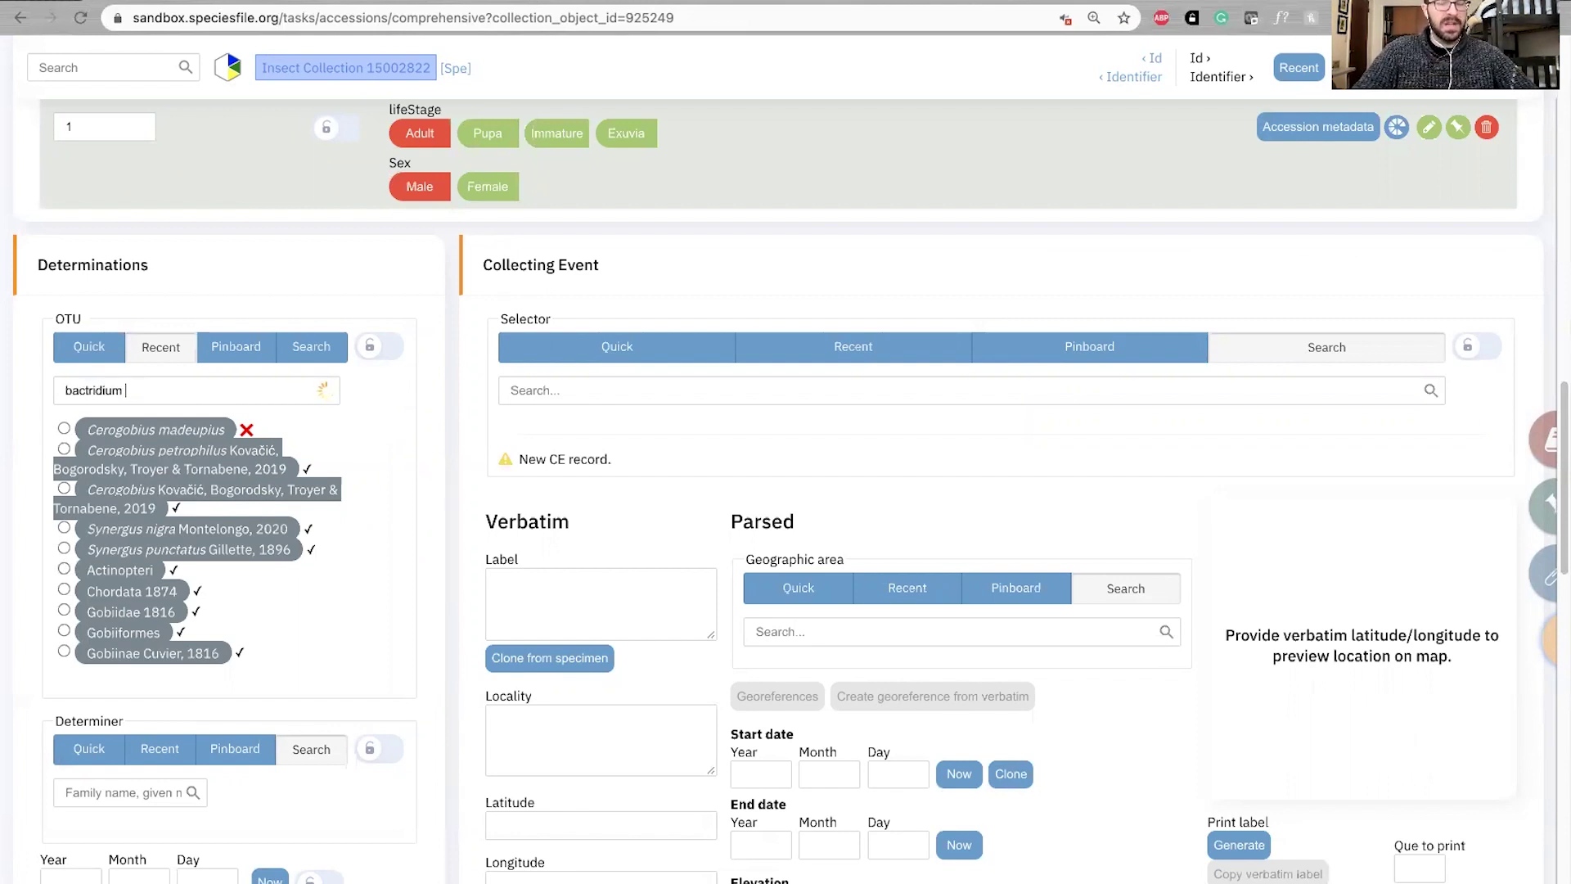
type("tridium")
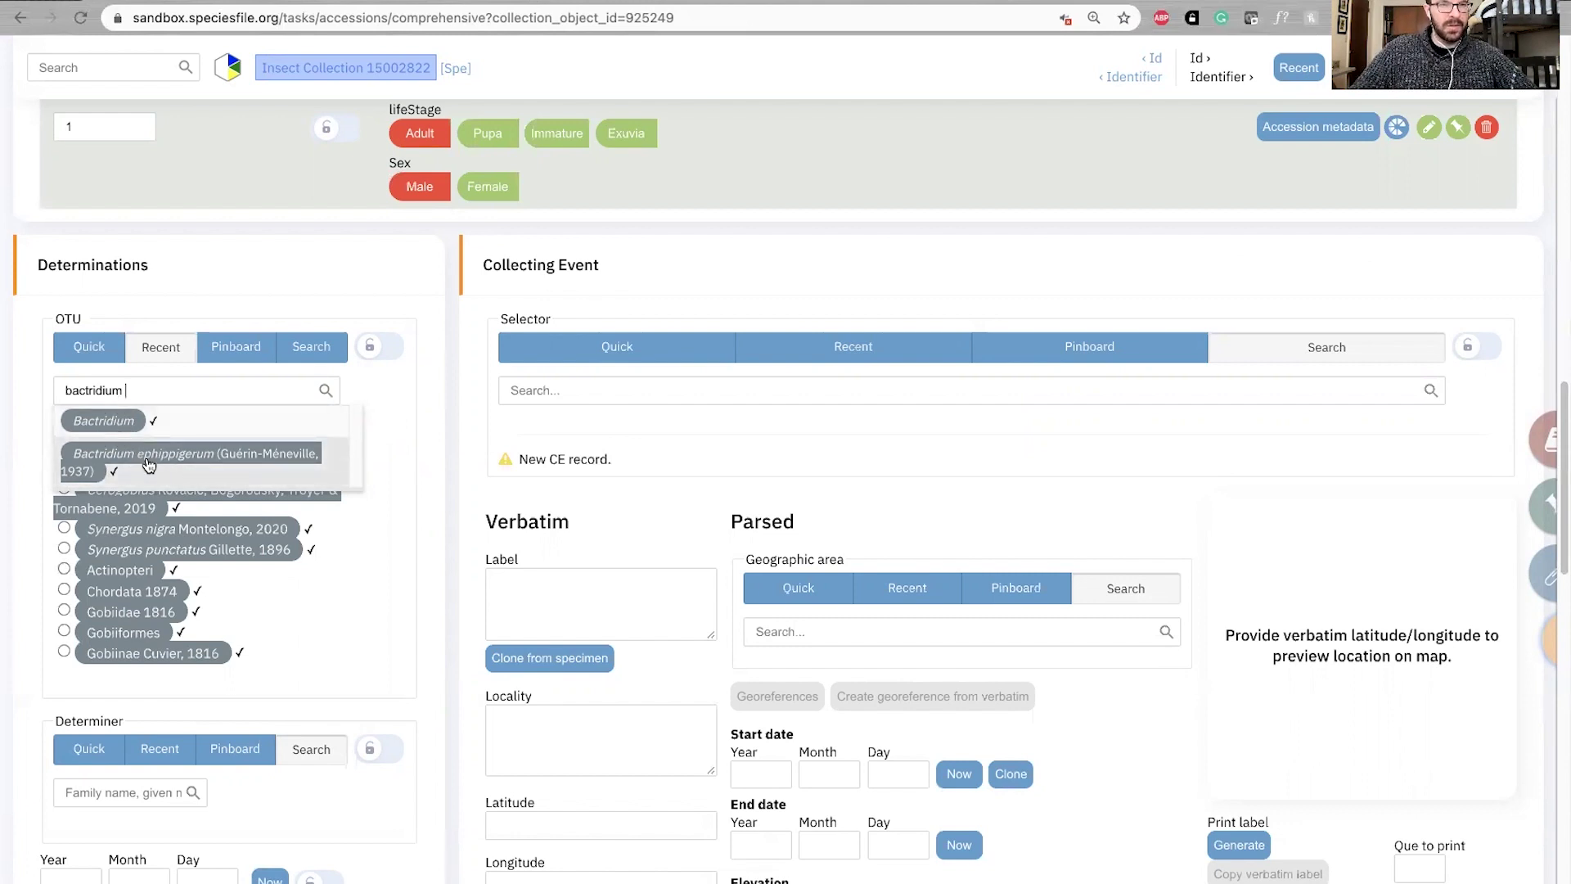
left_click(168, 462)
scroll(352, 384, "down", 4)
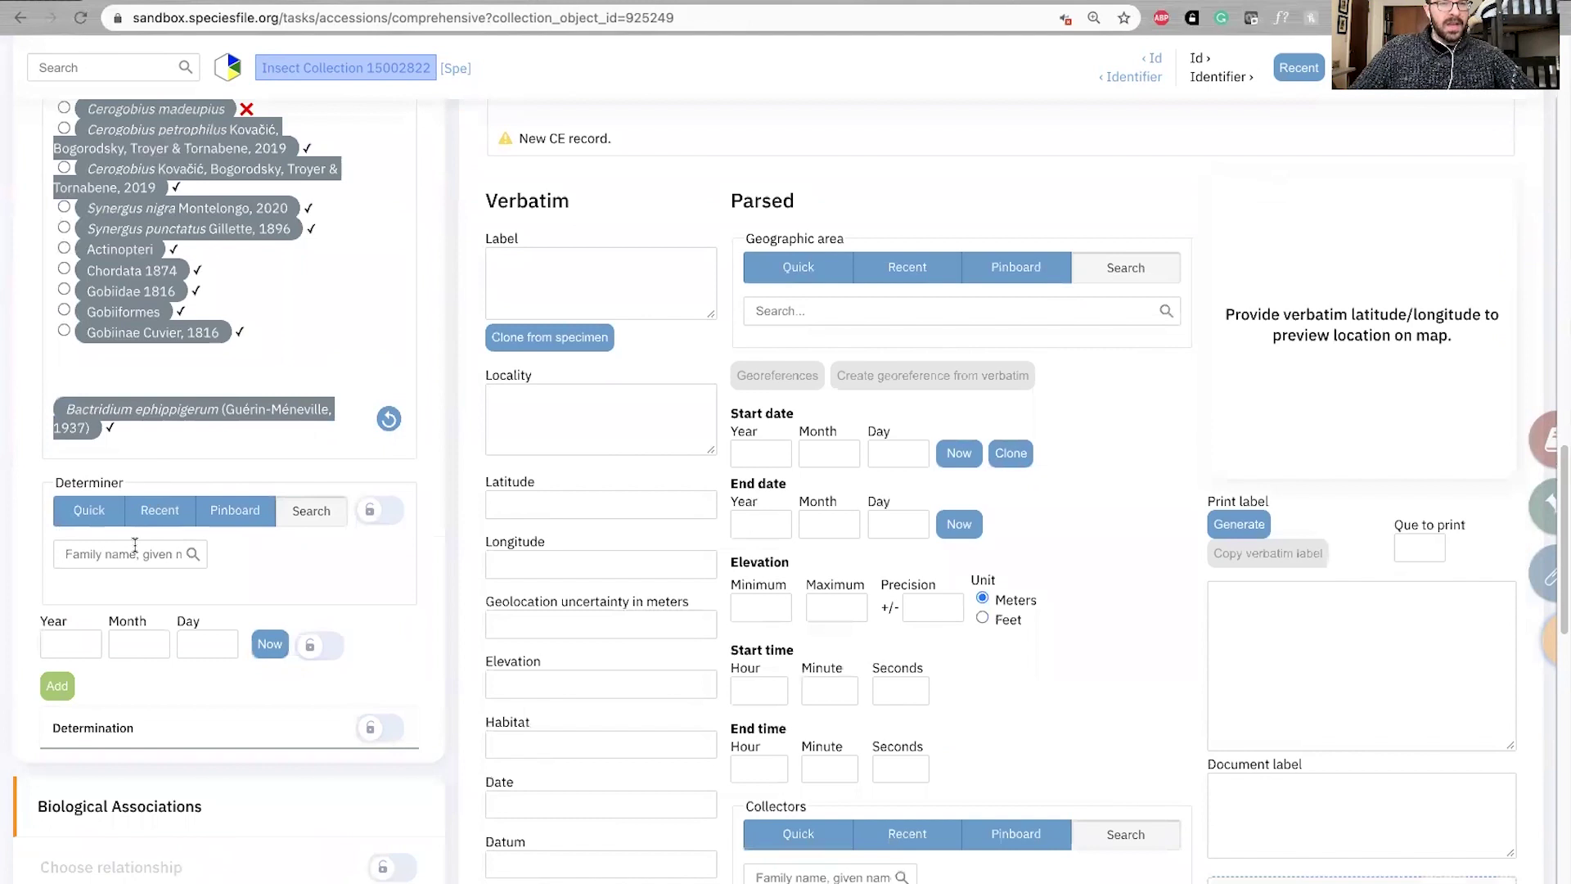
Add a Bactridium ephippigerum determination, dated 2021, crediting the searched person as determiner.
type("mce")
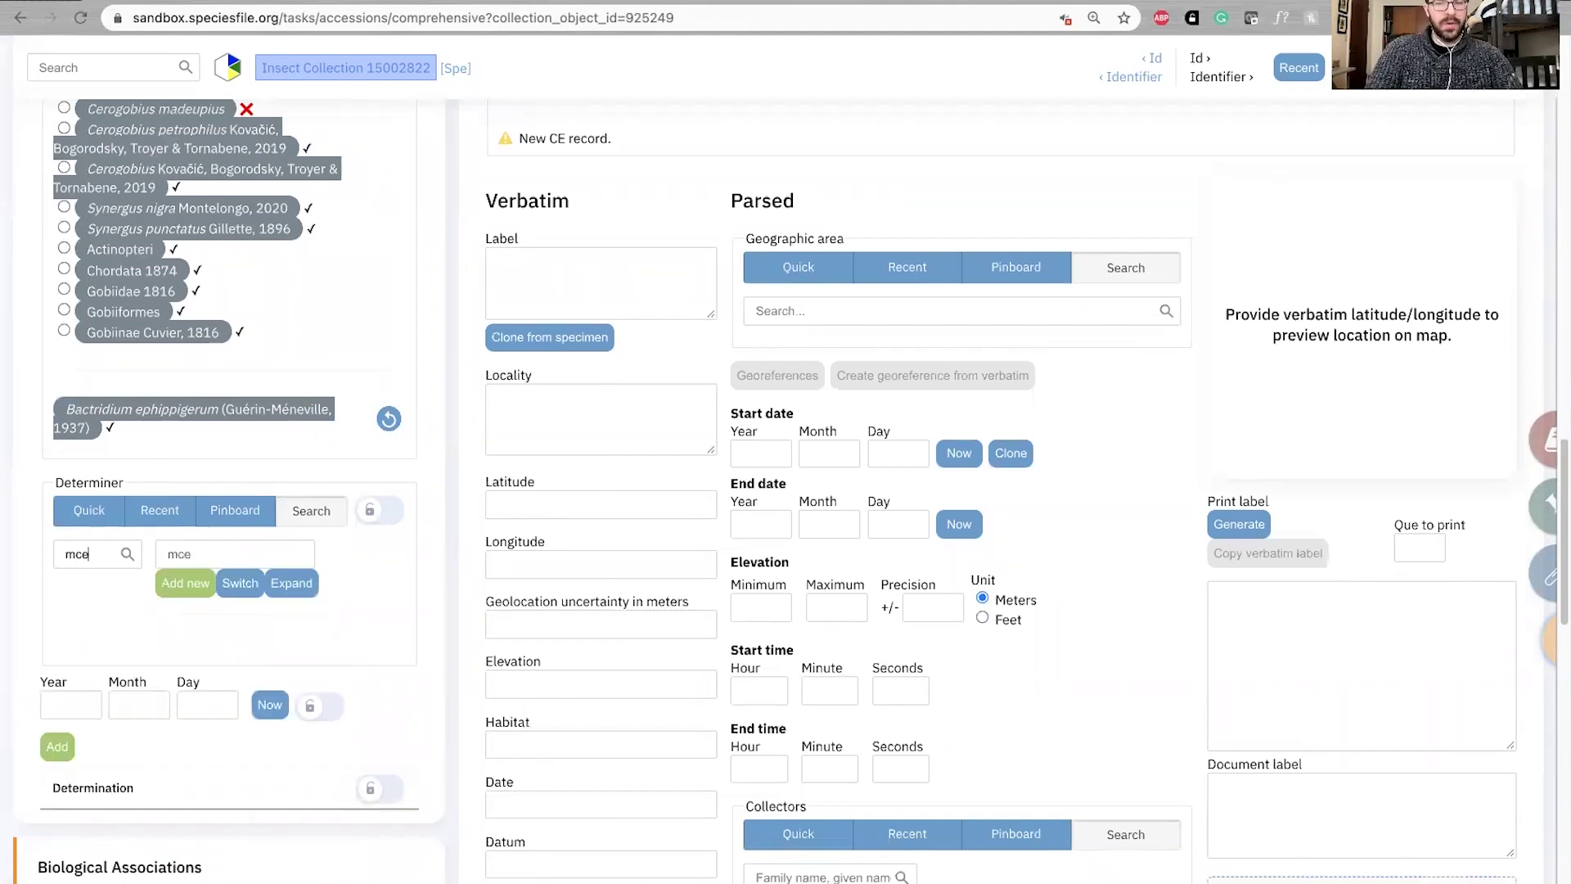
type("lrath")
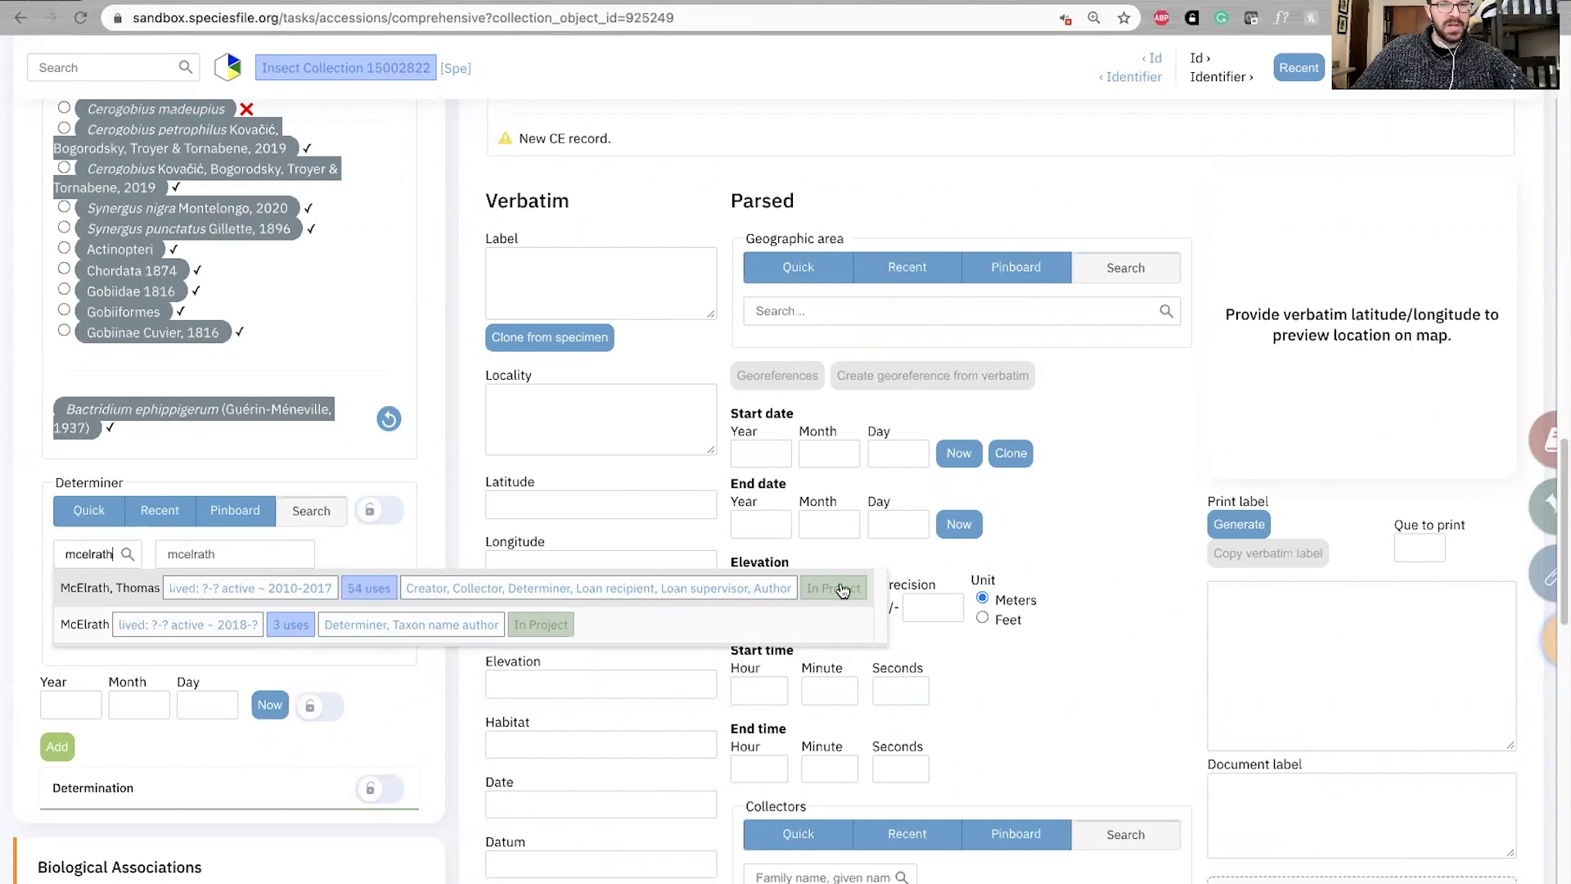
left_click(278, 590)
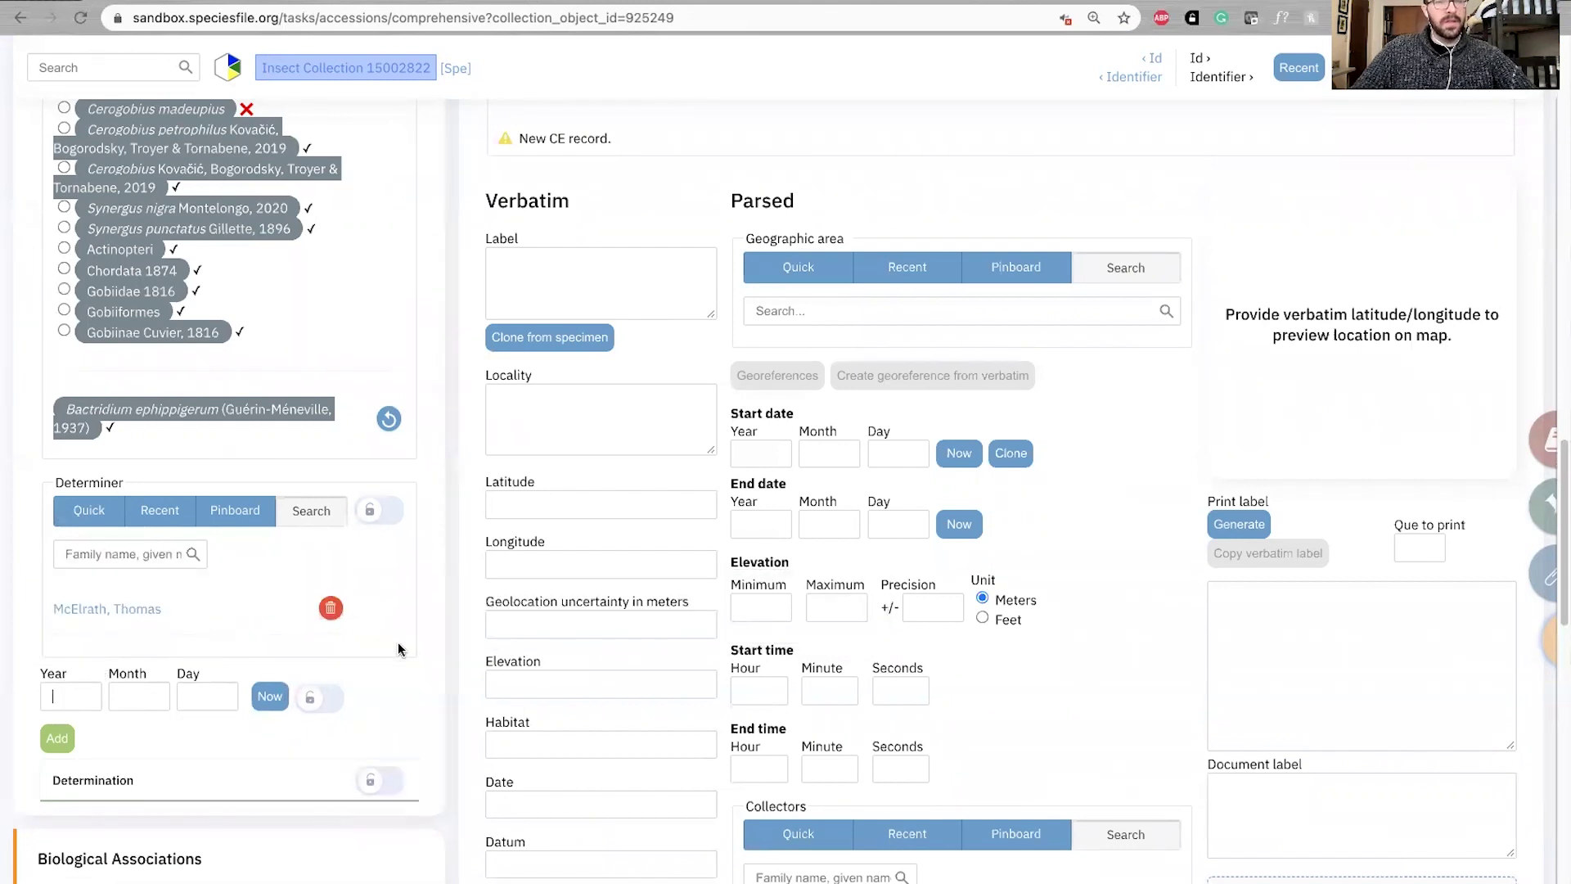
scroll(401, 651, "up", 1)
type("2021")
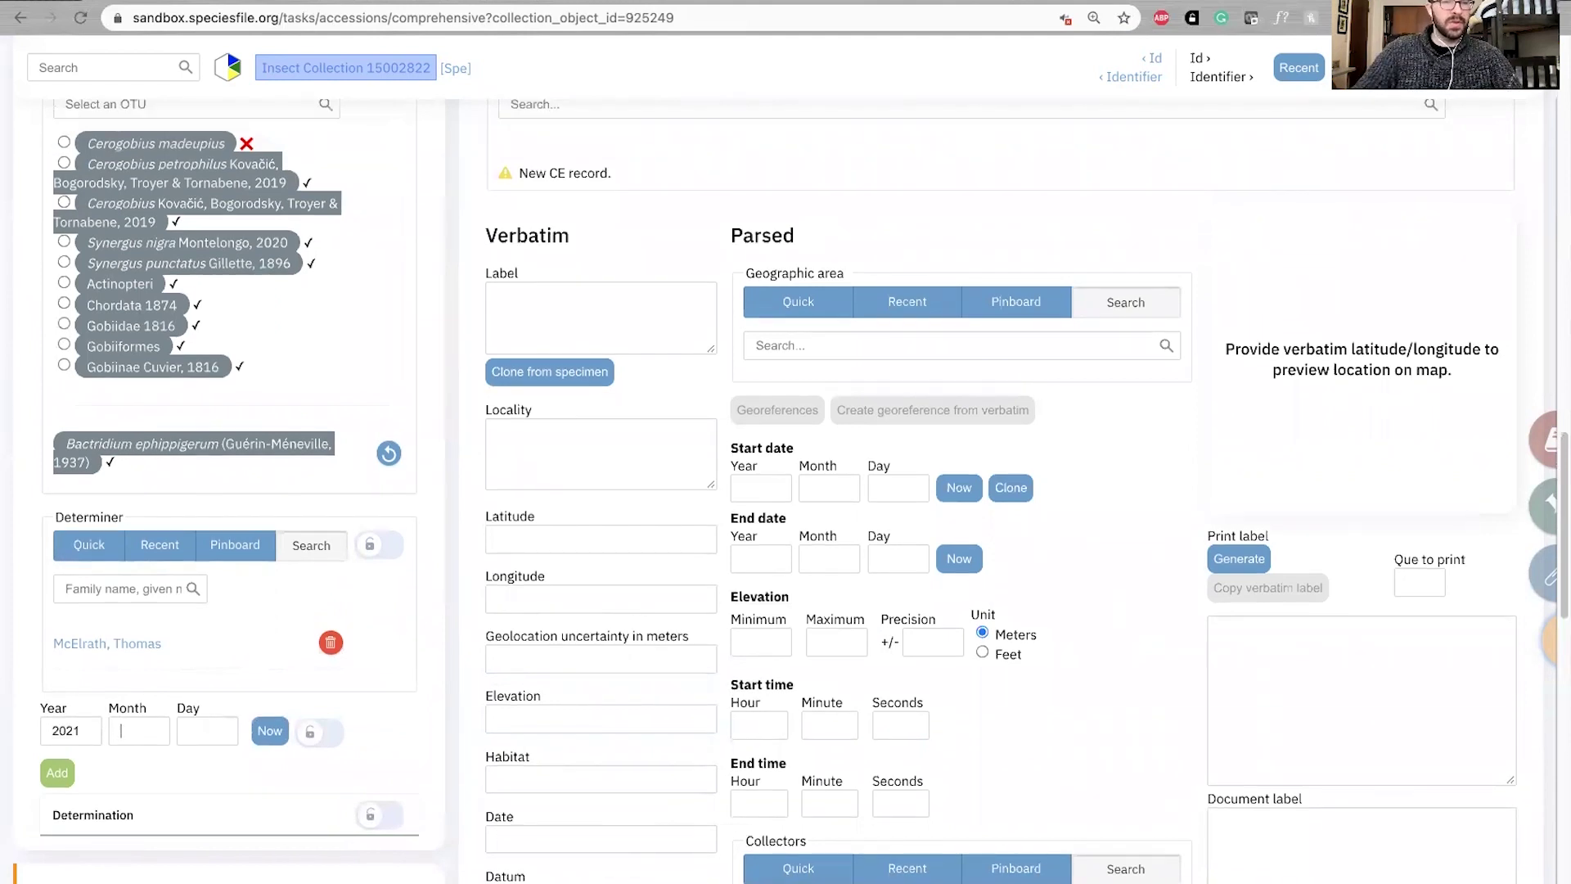
left_click(58, 772)
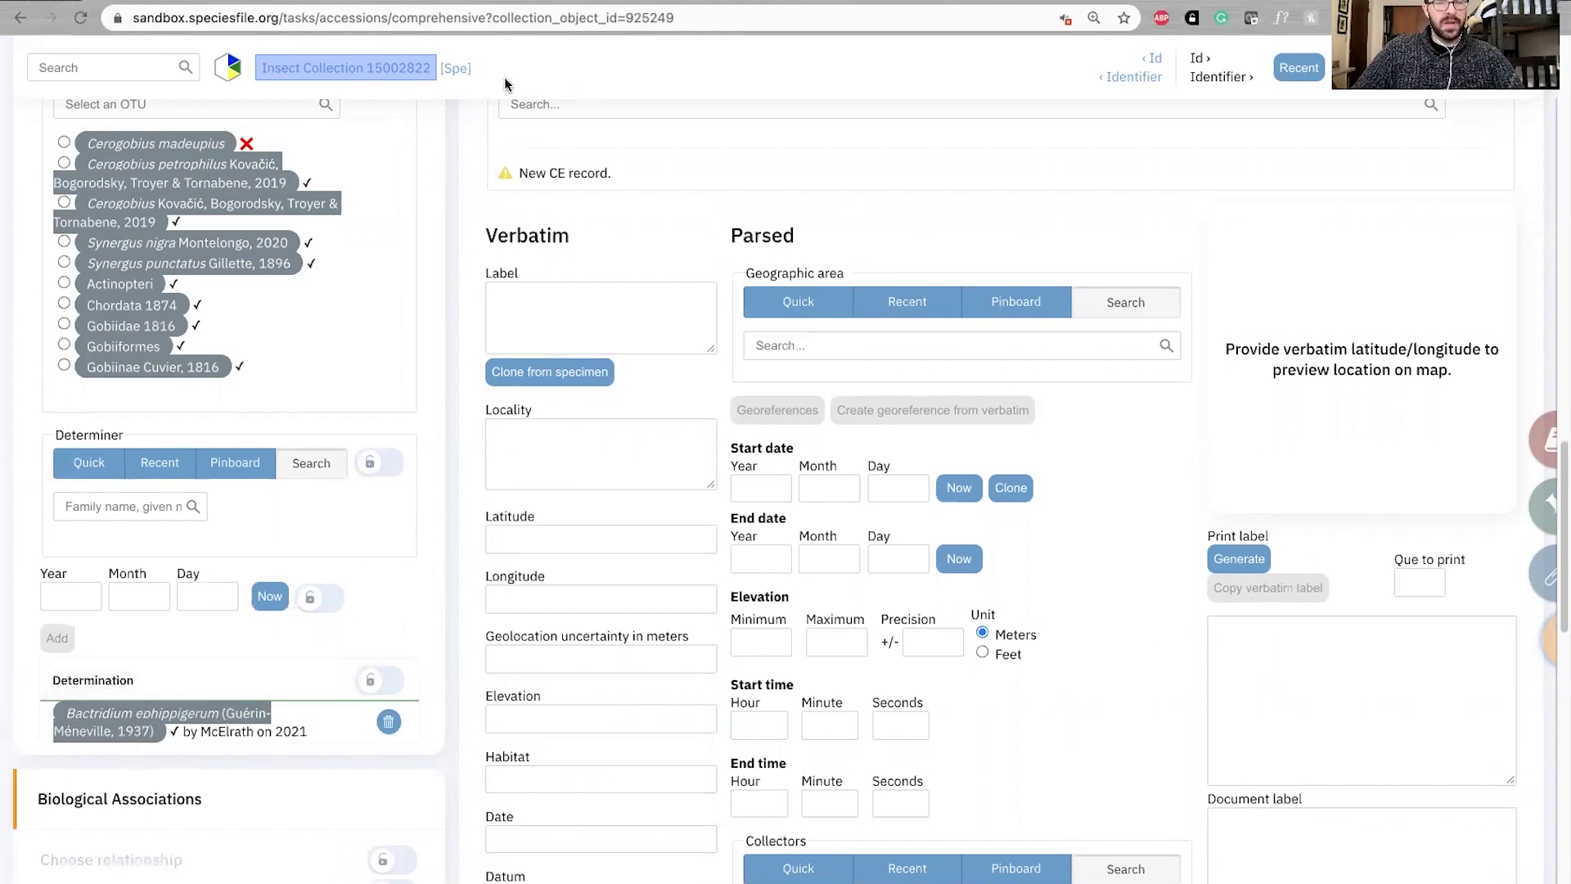
Save specimen 15002822 and scroll back to its heading showing the new determination.
key("alt+s")
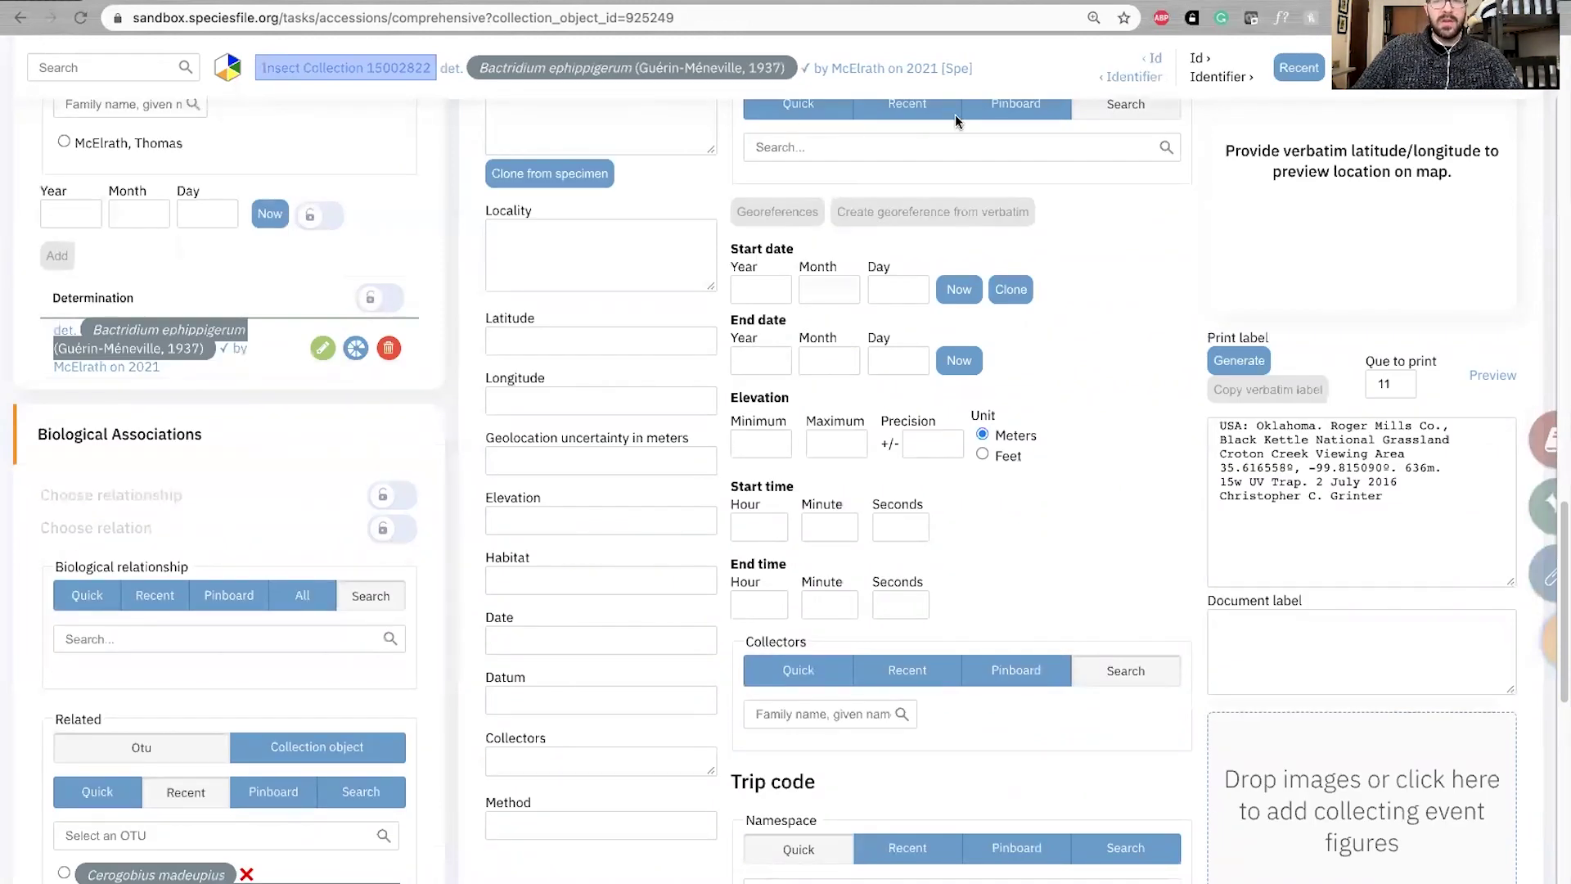
scroll(473, 478, "up", 15)
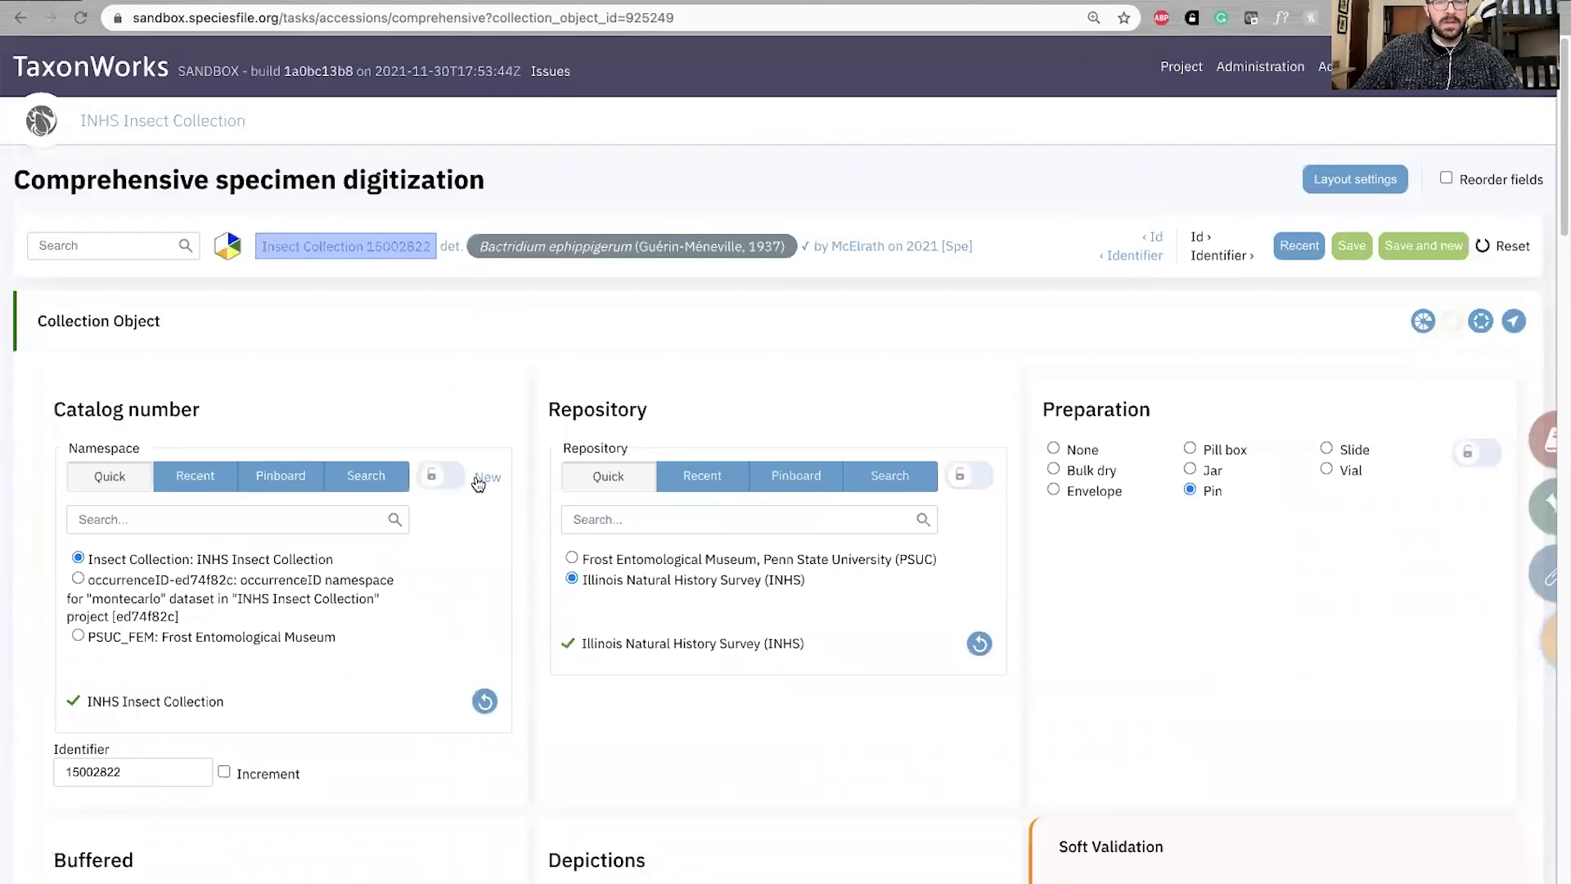
Browse specimen 15002822 through its history, buffered labels and Darwin Core data showing family Monotomidae.
left_click(632, 247)
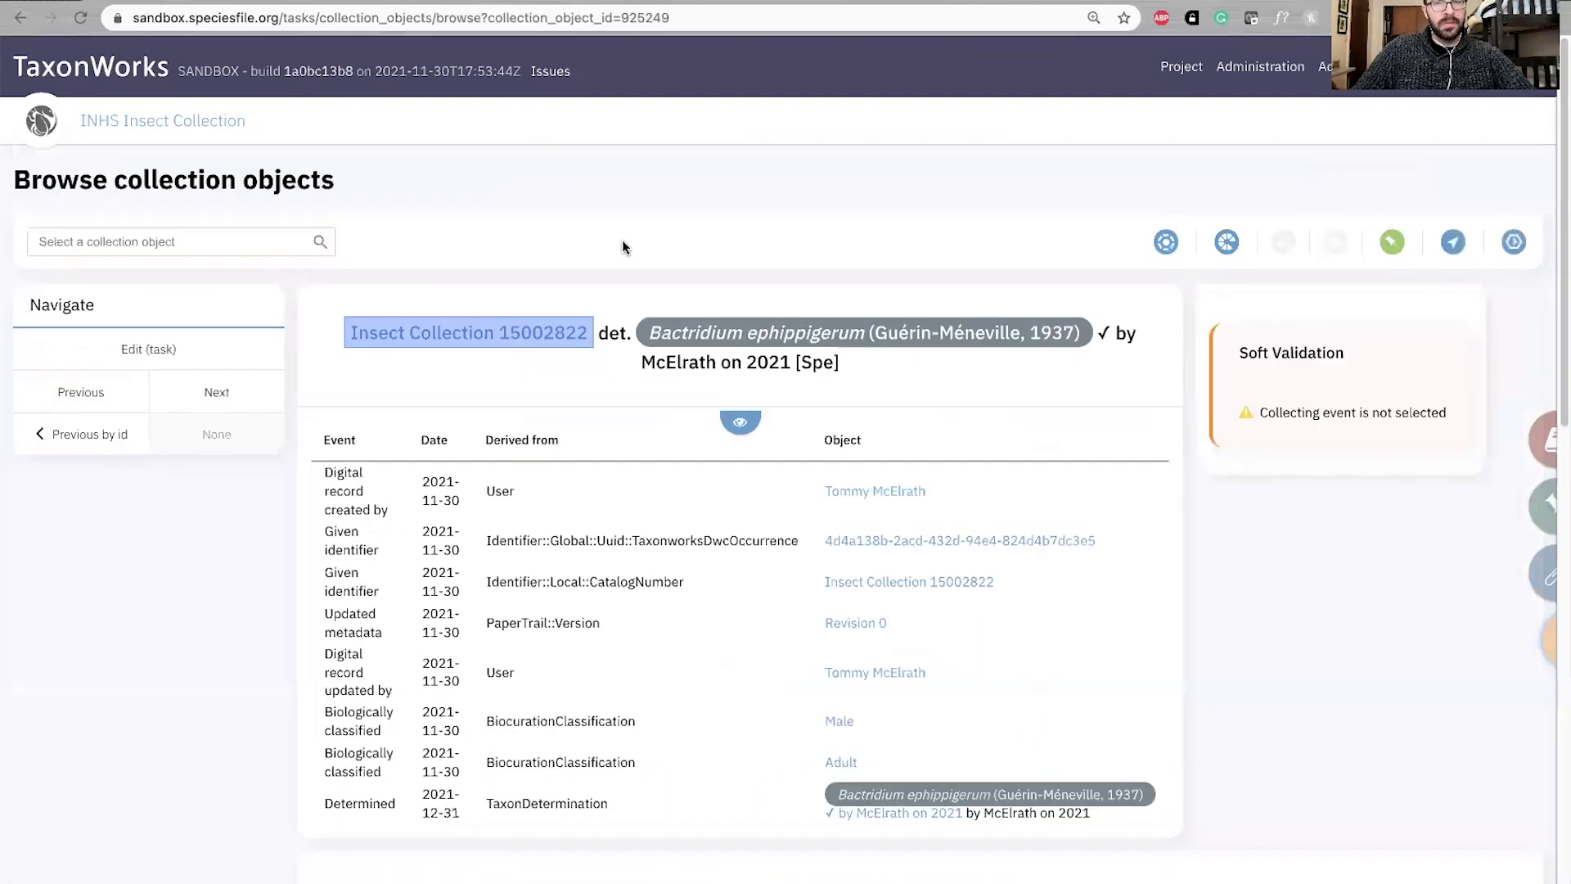
scroll(645, 301, "down", 1)
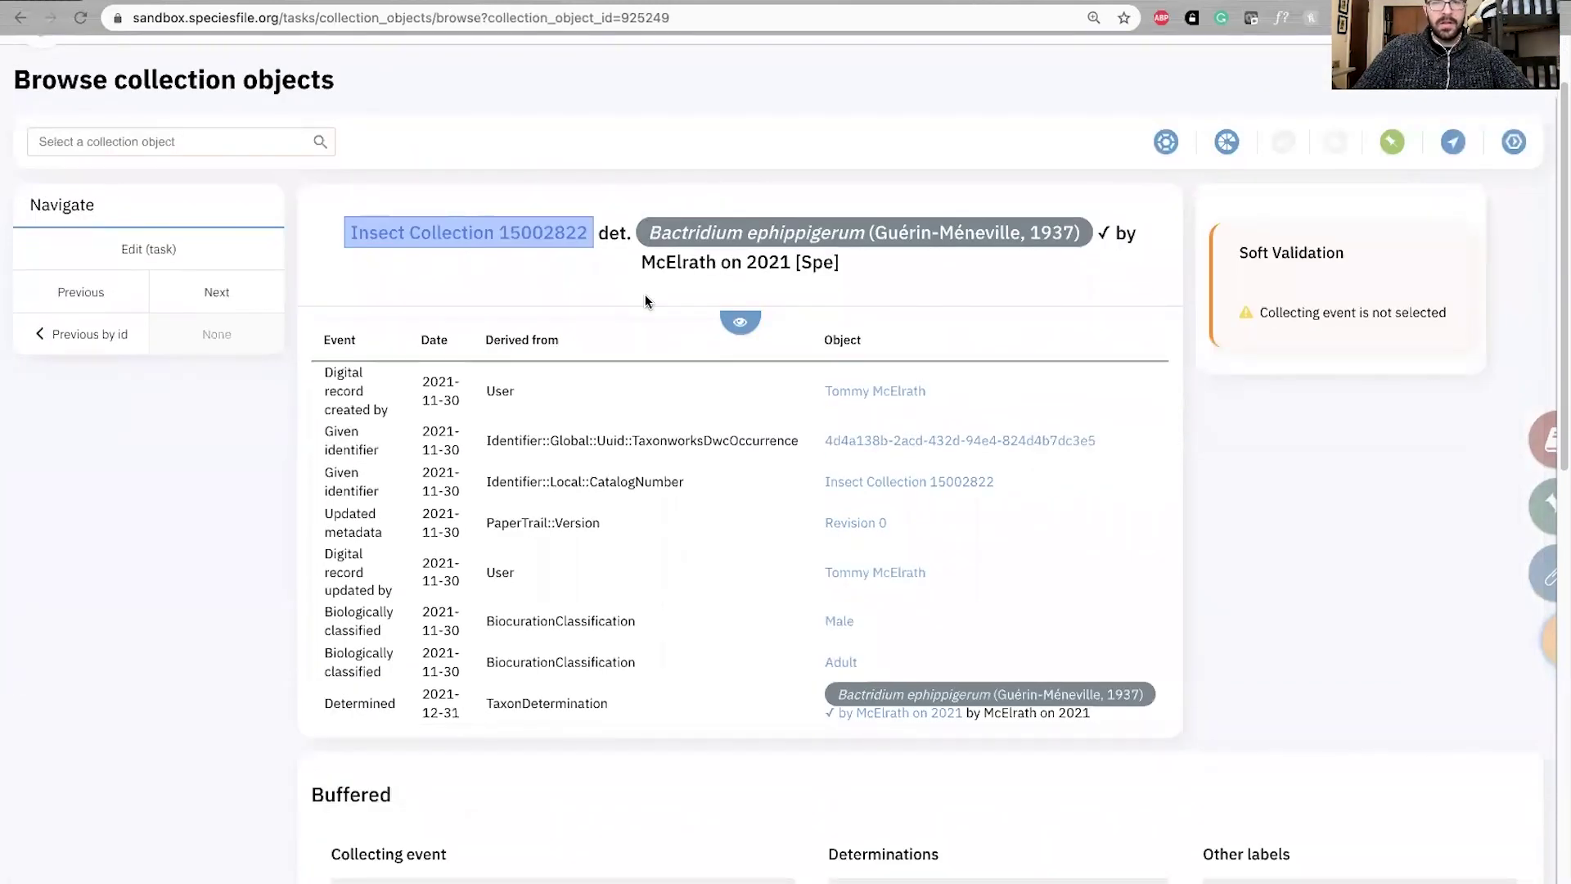
scroll(315, 288, "down", 4)
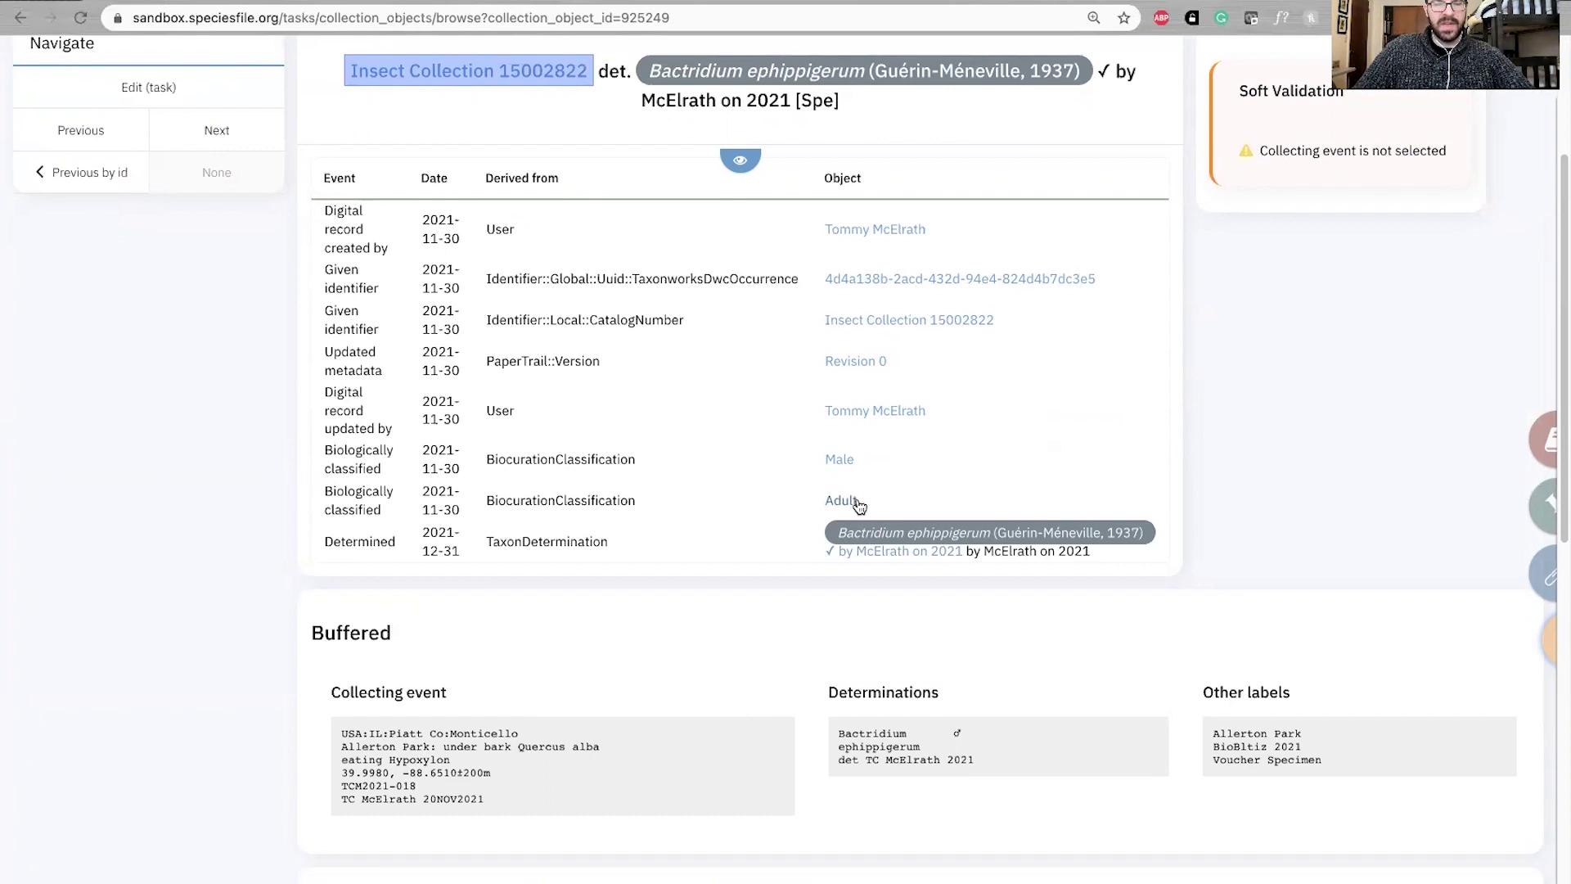
scroll(282, 610, "down", 1)
scroll(282, 609, "down", 15)
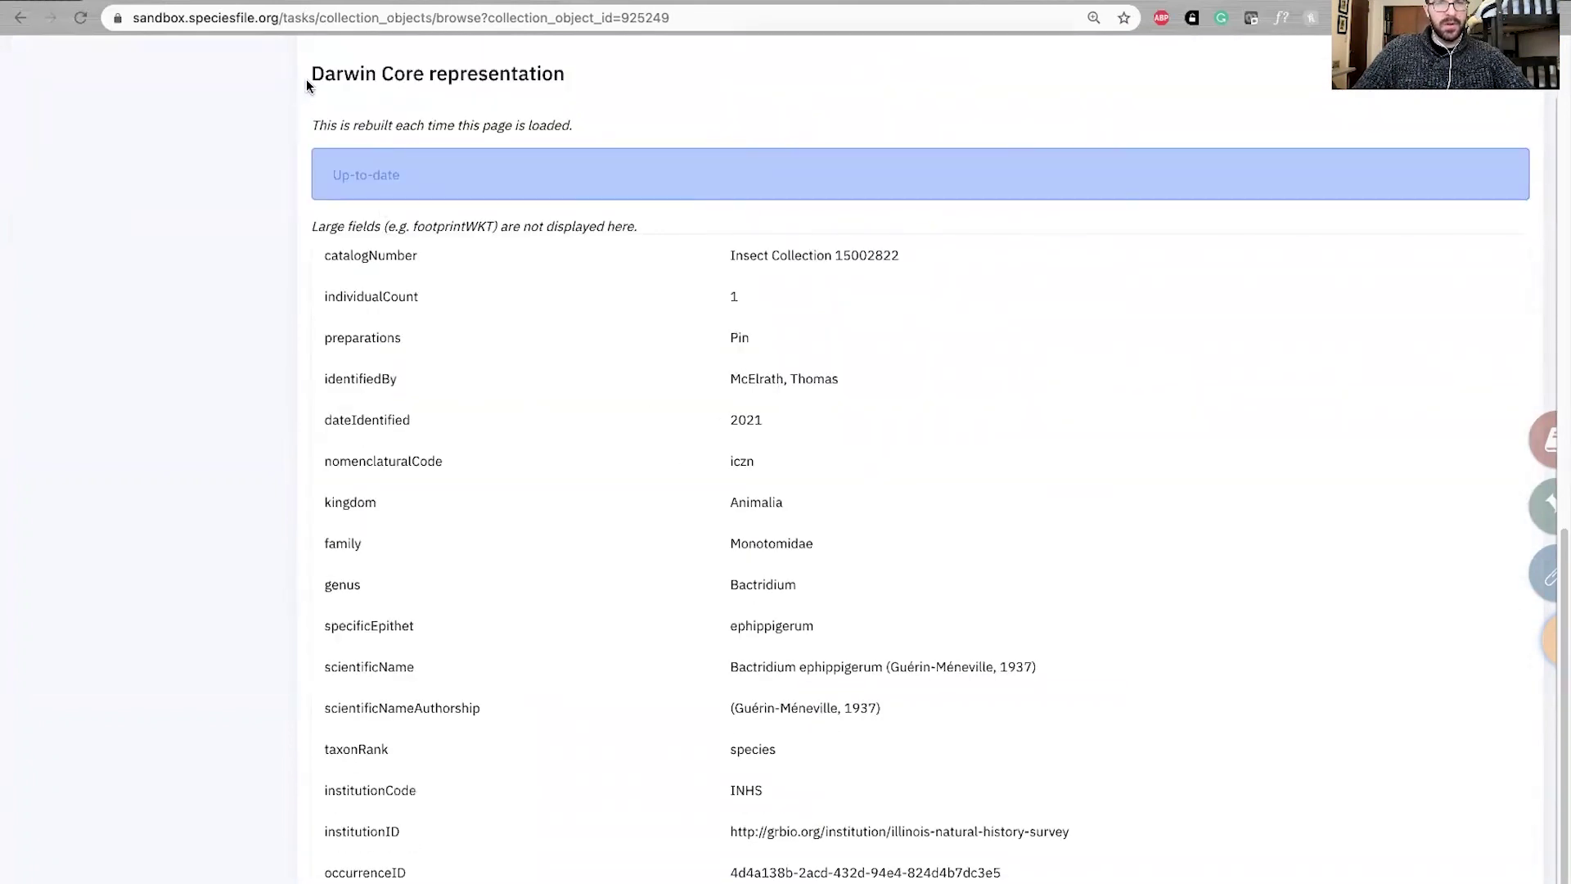
left_click_drag(308, 85, 642, 70)
left_click(700, 209)
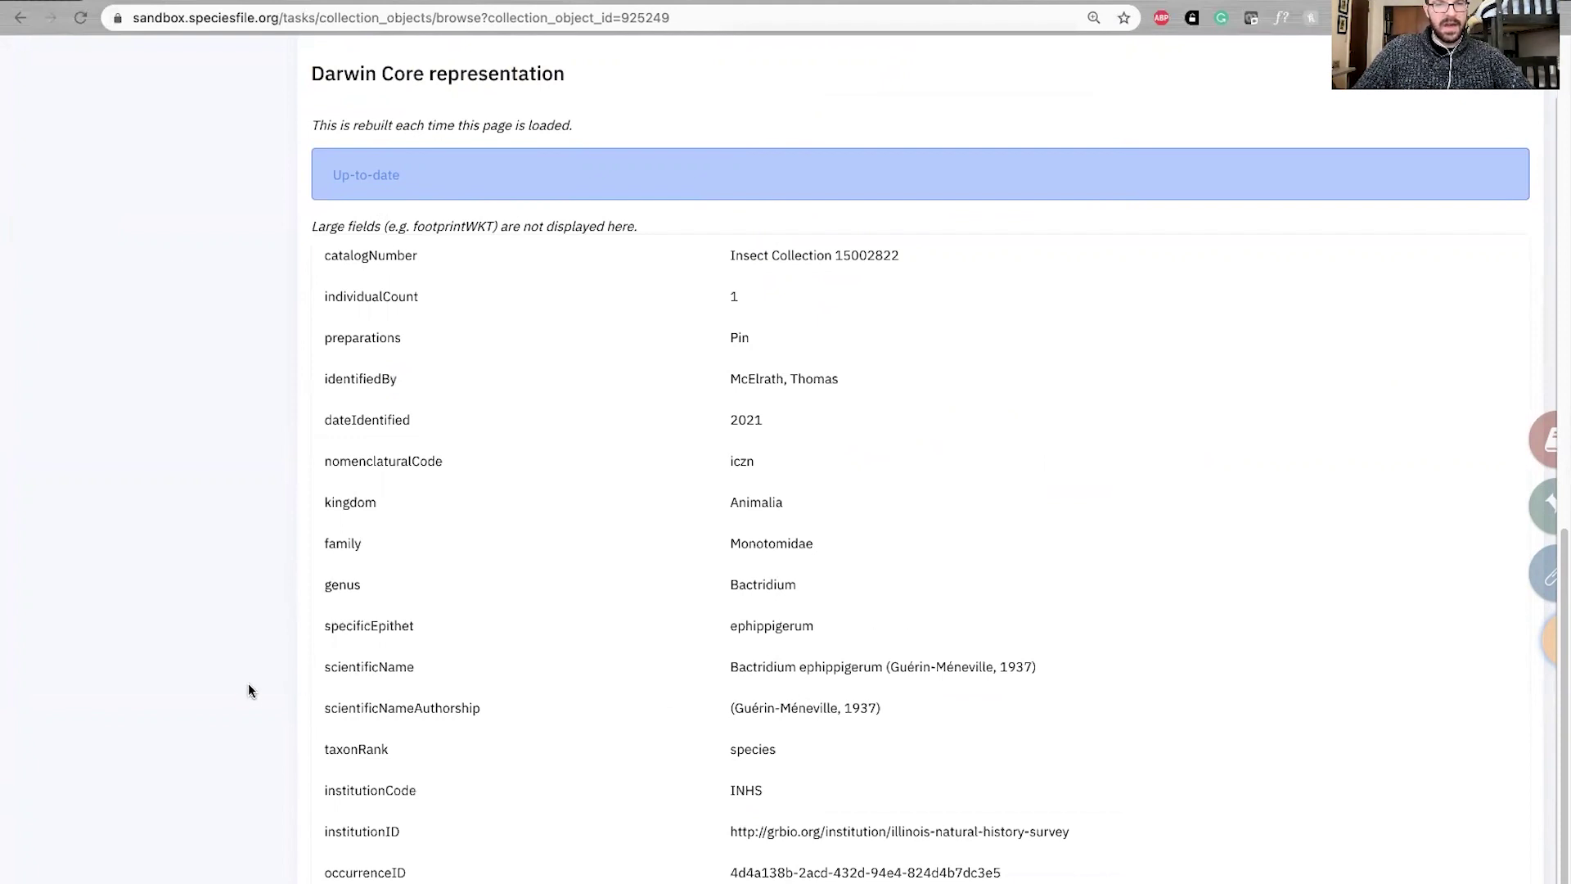
scroll(247, 692, "up", 15)
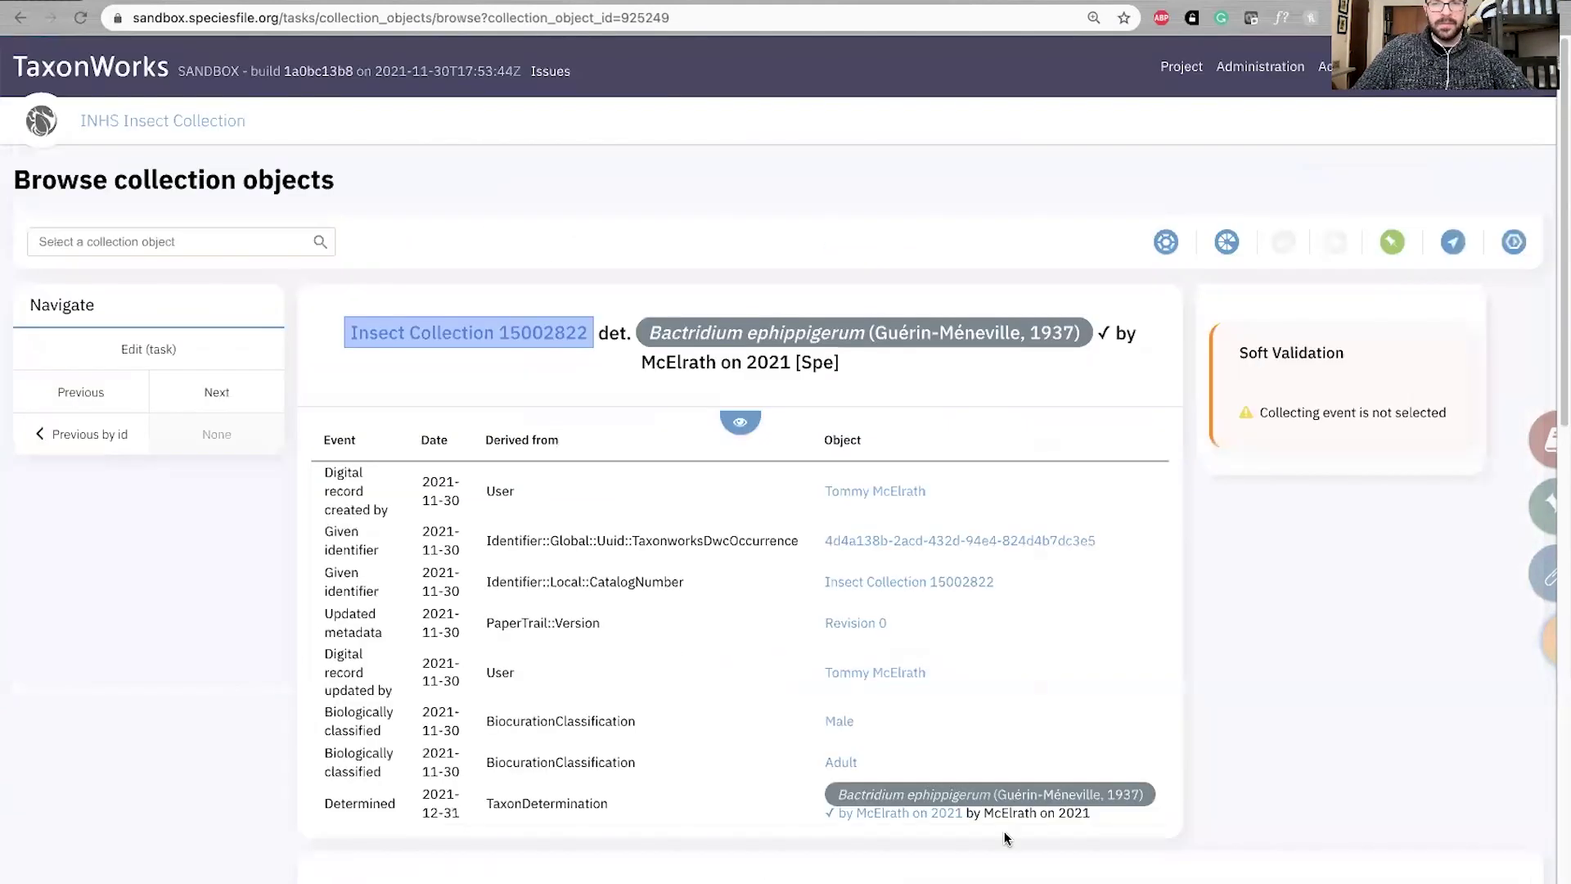